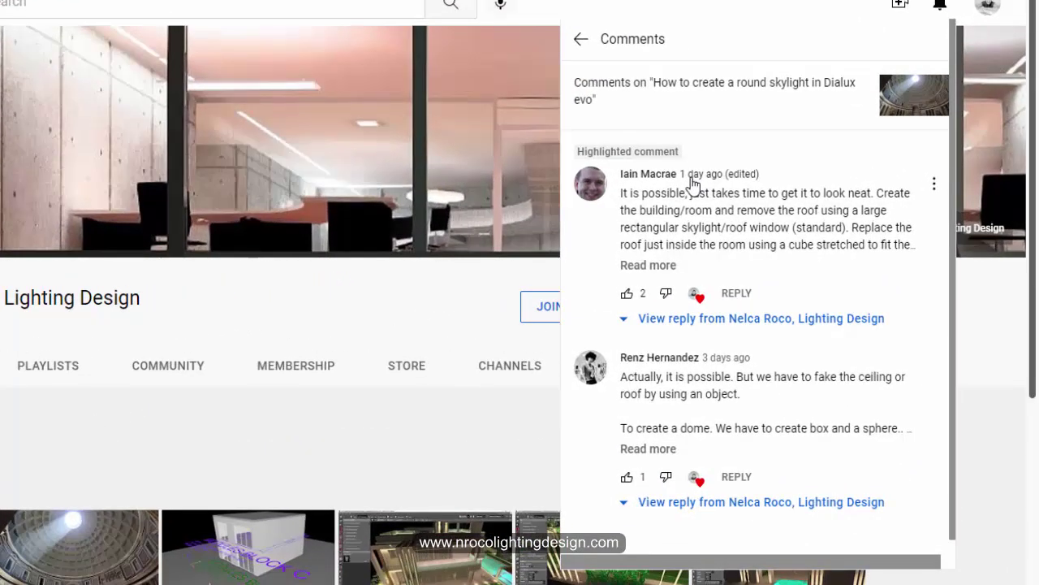
Read the expanded viewer comment and the one below it about building a round skylight in DIALux evo.
{"action": "left_click", "coordinate": [658, 268]}
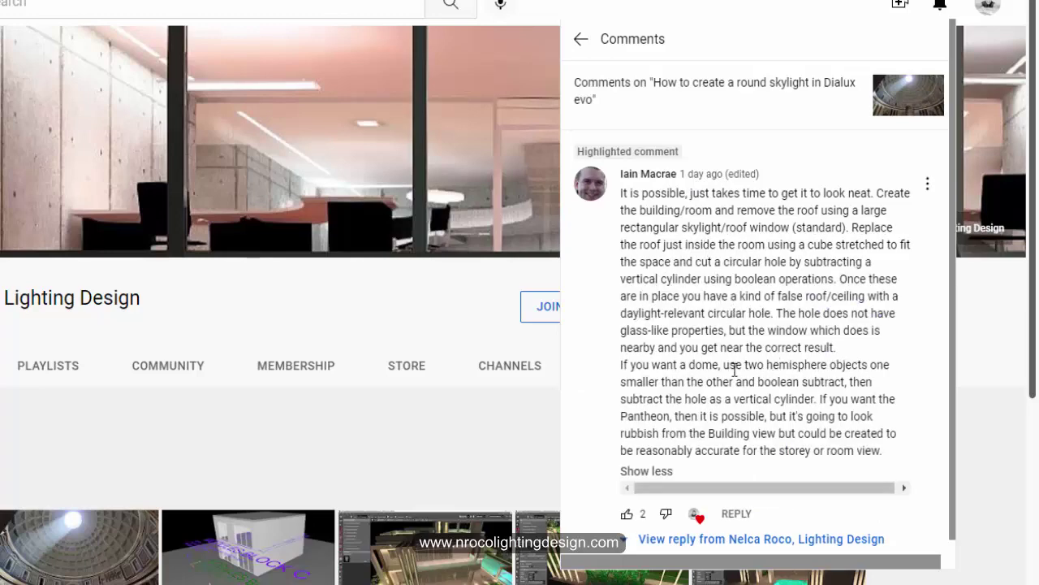
{"action": "scroll", "coordinate": [732, 347], "scroll_direction": "down", "scroll_amount": 1}
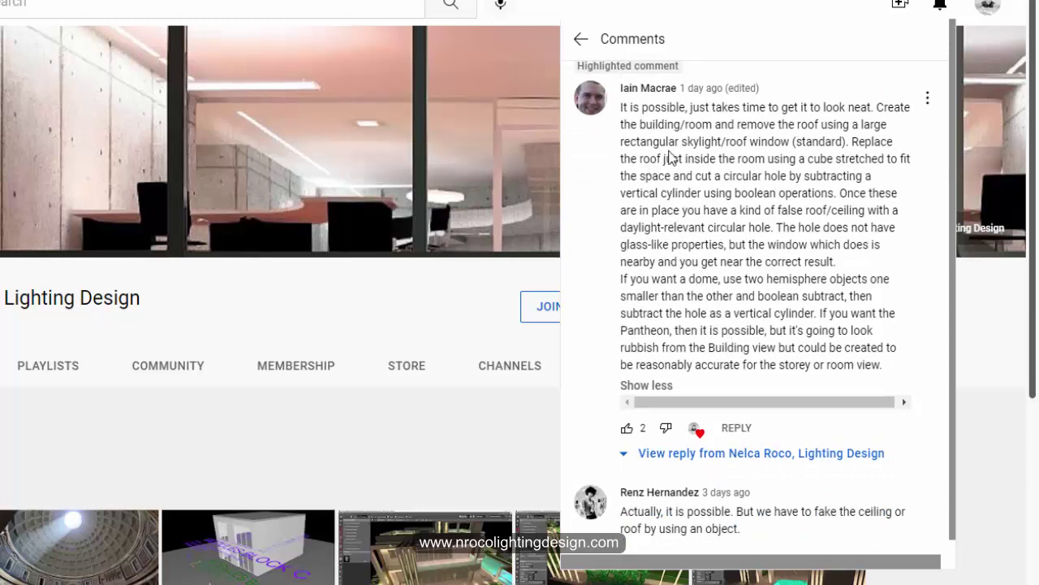
{"action": "scroll", "coordinate": [724, 217], "scroll_direction": "down", "scroll_amount": 1}
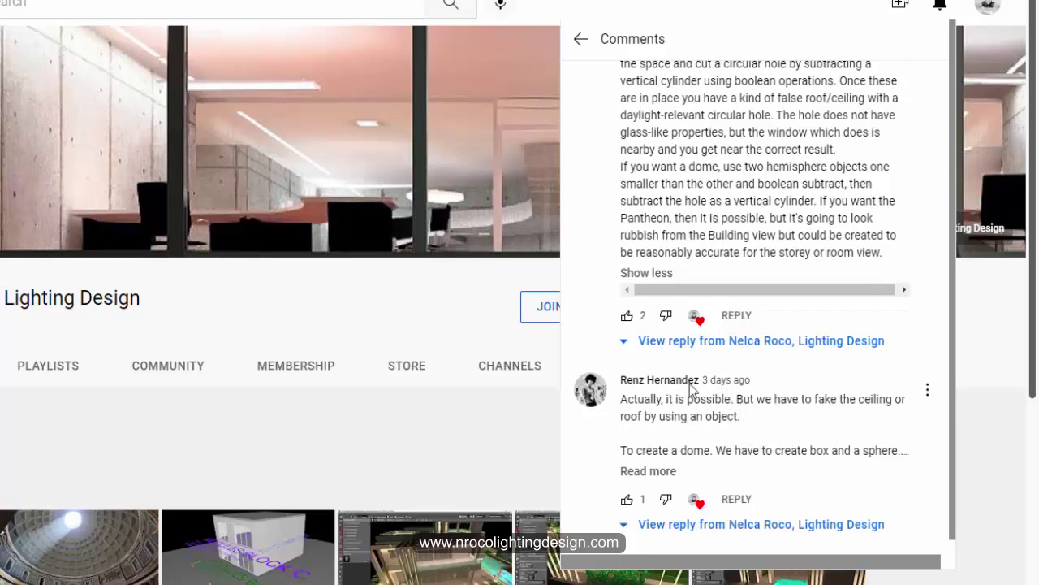
{"action": "scroll", "coordinate": [701, 319], "scroll_direction": "up", "scroll_amount": 2}
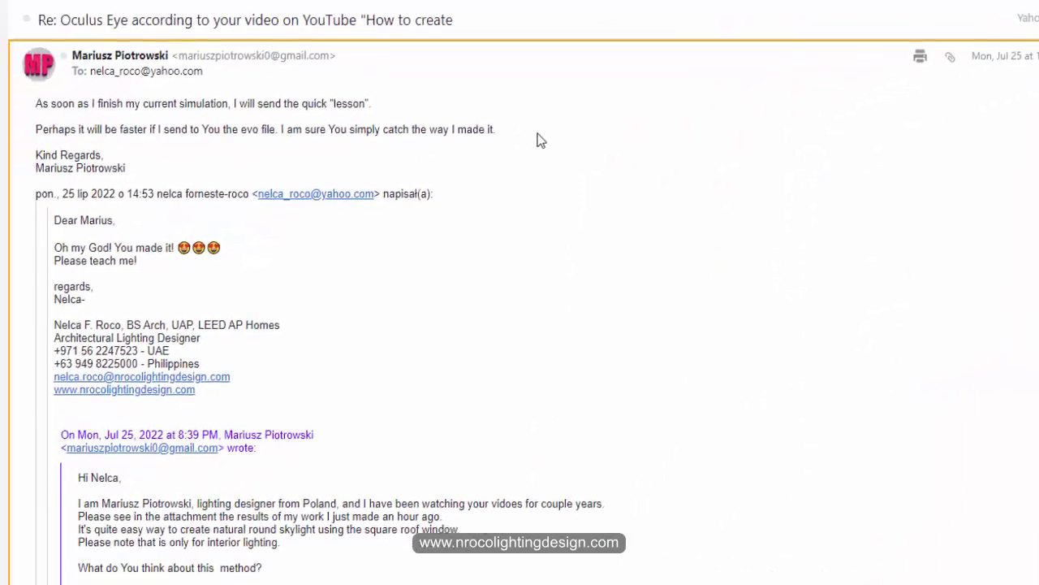
Switch to the mailbox and read the e-mail thread about making a round skylight from a square roof window.
{"action": "scroll", "coordinate": [471, 248], "scroll_direction": "down", "scroll_amount": 2}
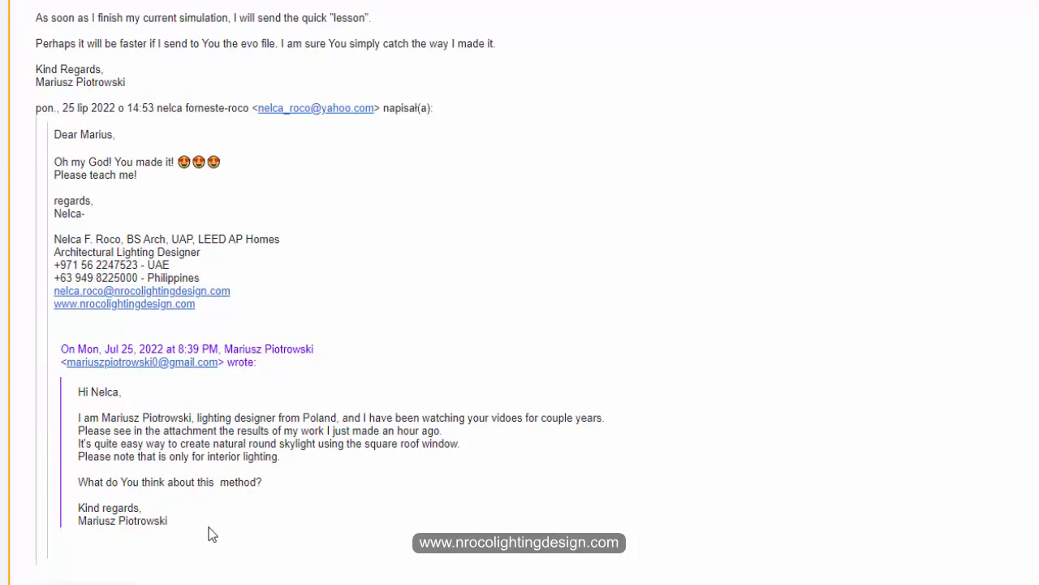
{"action": "scroll", "coordinate": [209, 532], "scroll_direction": "down", "scroll_amount": 1}
{"action": "scroll", "coordinate": [239, 506], "scroll_direction": "up", "scroll_amount": 2}
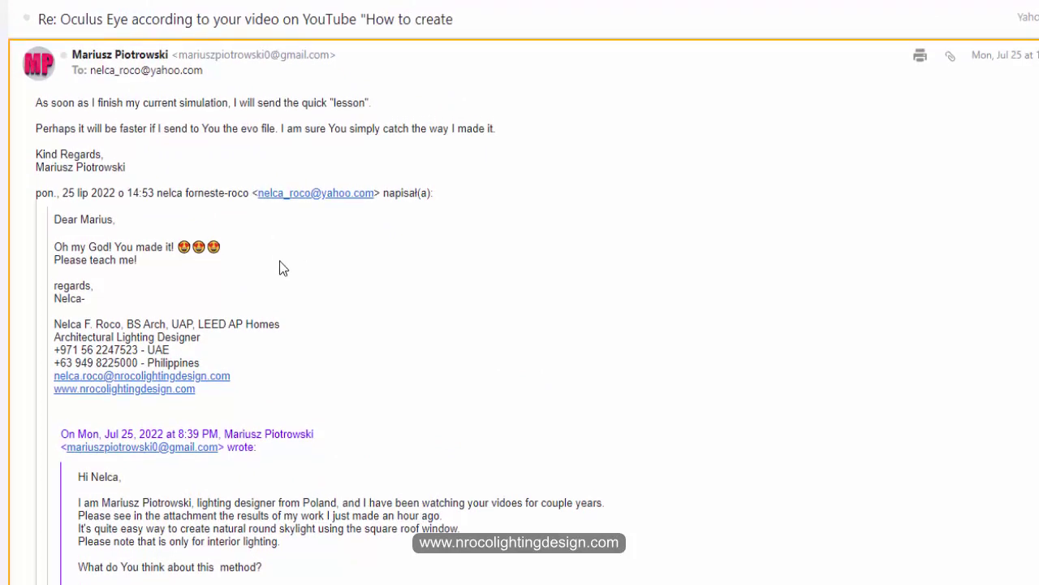
{"action": "scroll", "coordinate": [328, 442], "scroll_direction": "up", "scroll_amount": 1}
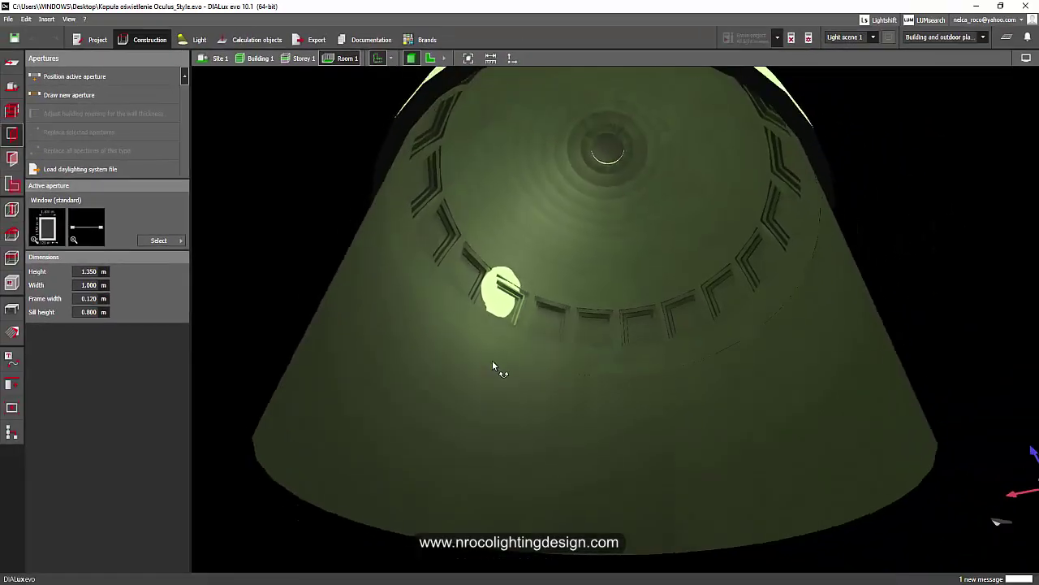
Switch to the dome project in DIALux evo and turn on the sky texture in Room 1's 3D view.
{"action": "left_click_drag", "start_coordinate": [492, 360], "coordinate": [497, 388]}
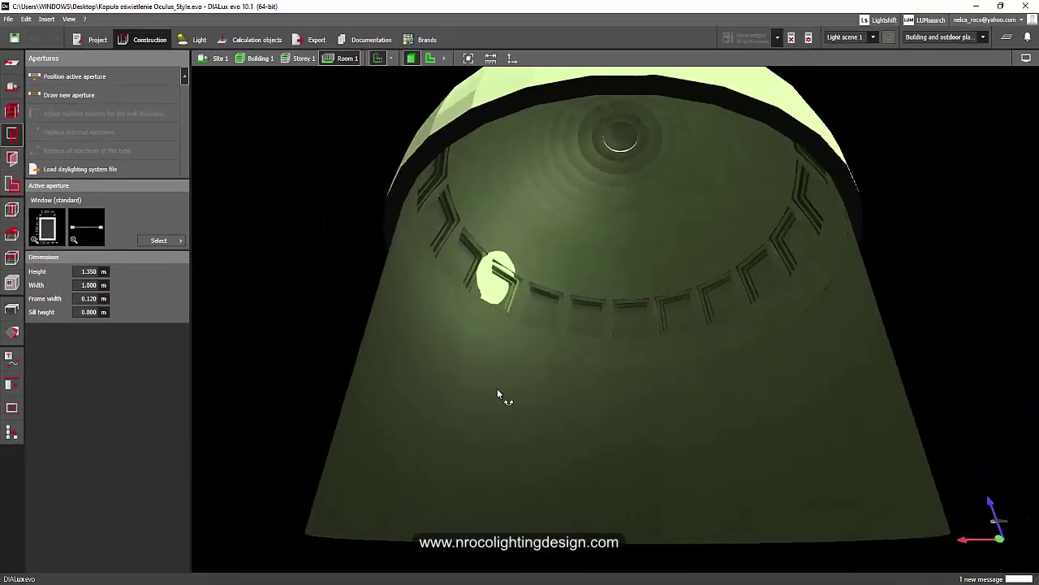
{"action": "left_click", "coordinate": [1026, 58]}
{"action": "left_click", "coordinate": [952, 73]}
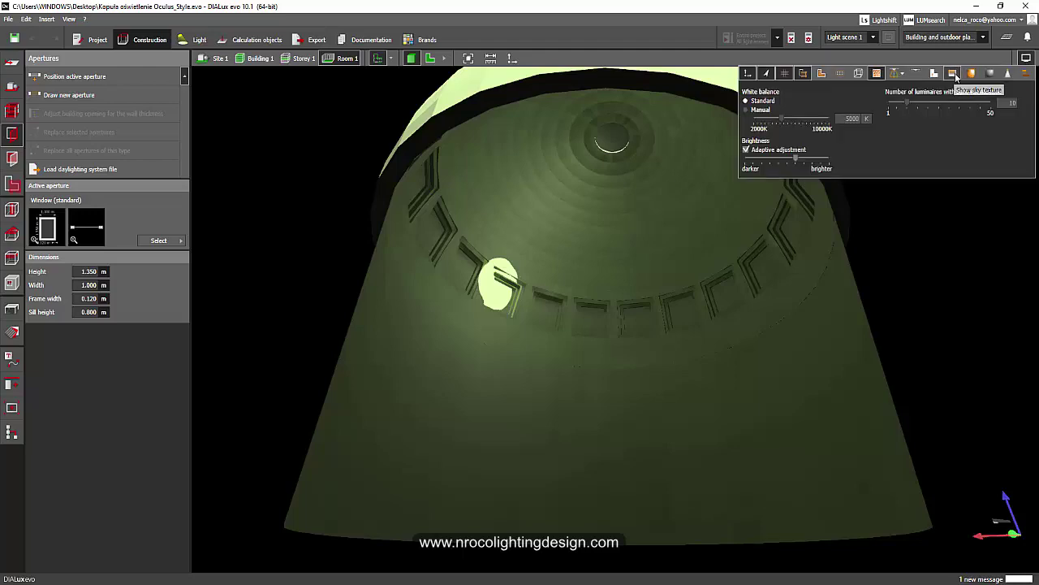
{"action": "left_click_drag", "start_coordinate": [592, 224], "coordinate": [458, 257]}
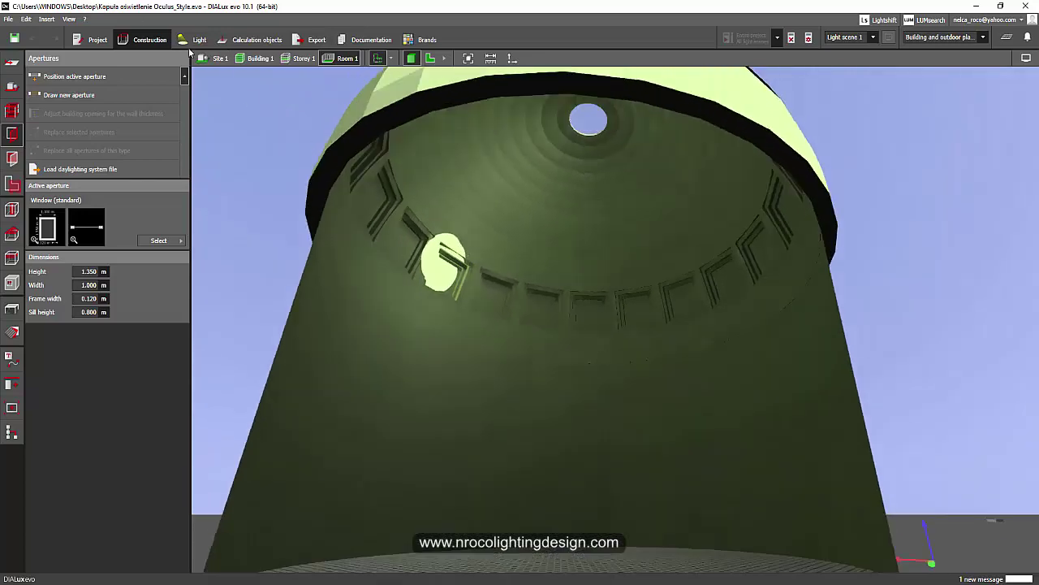
Show the whole site and select the square roof window over the dome's circular opening to inspect its properties.
{"action": "left_click", "coordinate": [215, 58]}
{"action": "left_click_drag", "start_coordinate": [457, 378], "coordinate": [480, 475]}
{"action": "scroll", "coordinate": [635, 248], "scroll_direction": "up", "scroll_amount": 8}
{"action": "middle_click_drag", "start_coordinate": [609, 213], "coordinate": [640, 301]}
{"action": "scroll", "coordinate": [638, 297], "scroll_direction": "down", "scroll_amount": 4}
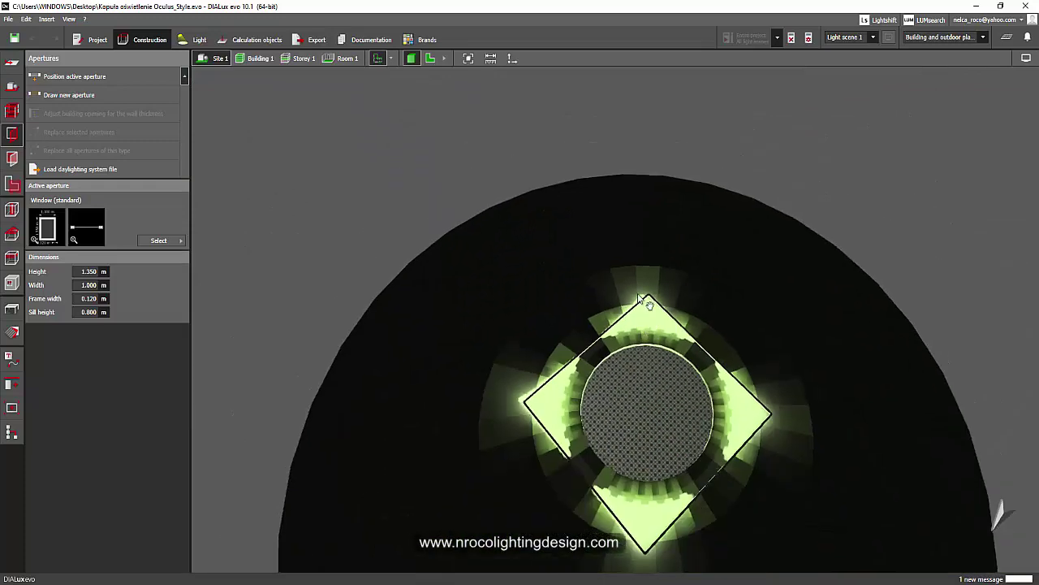
{"action": "left_click_drag", "start_coordinate": [647, 302], "coordinate": [653, 226]}
{"action": "left_click", "coordinate": [597, 243]}
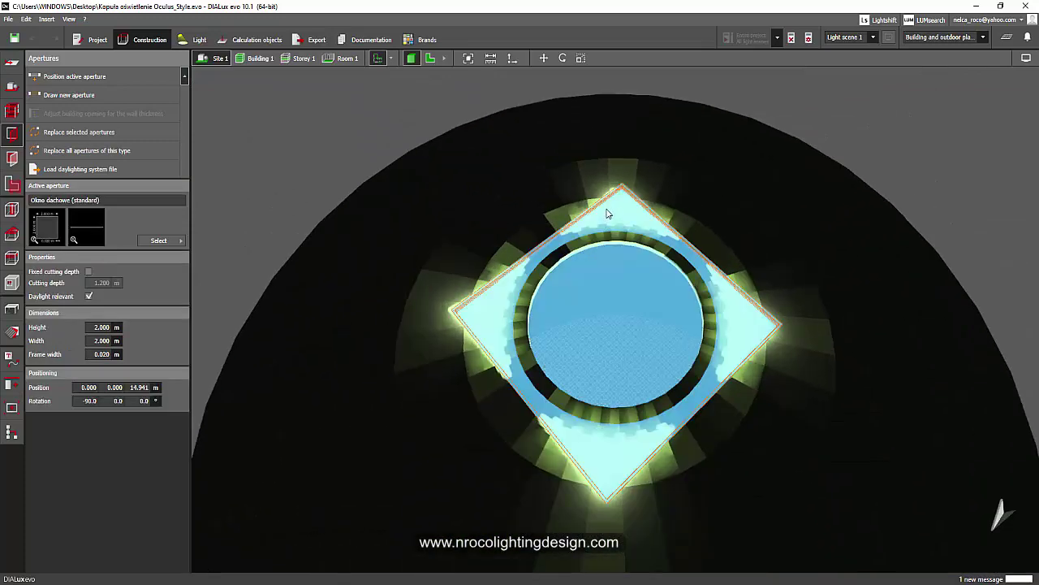
Select the hollow dome object beneath the roof window and examine its shape and circular cut-out from several angles.
{"action": "scroll", "coordinate": [577, 232], "scroll_direction": "down", "scroll_amount": 3}
{"action": "left_click_drag", "start_coordinate": [500, 369], "coordinate": [487, 345]}
{"action": "scroll", "coordinate": [637, 153], "scroll_direction": "up", "scroll_amount": 3}
{"action": "mouse_move", "coordinate": [548, 284]}
{"action": "right_mouse_down"}
{"action": "mouse_move", "coordinate": [564, 290]}
{"action": "mouse_move", "coordinate": [550, 296]}
{"action": "right_mouse_up"}
{"action": "left_click", "coordinate": [375, 237]}
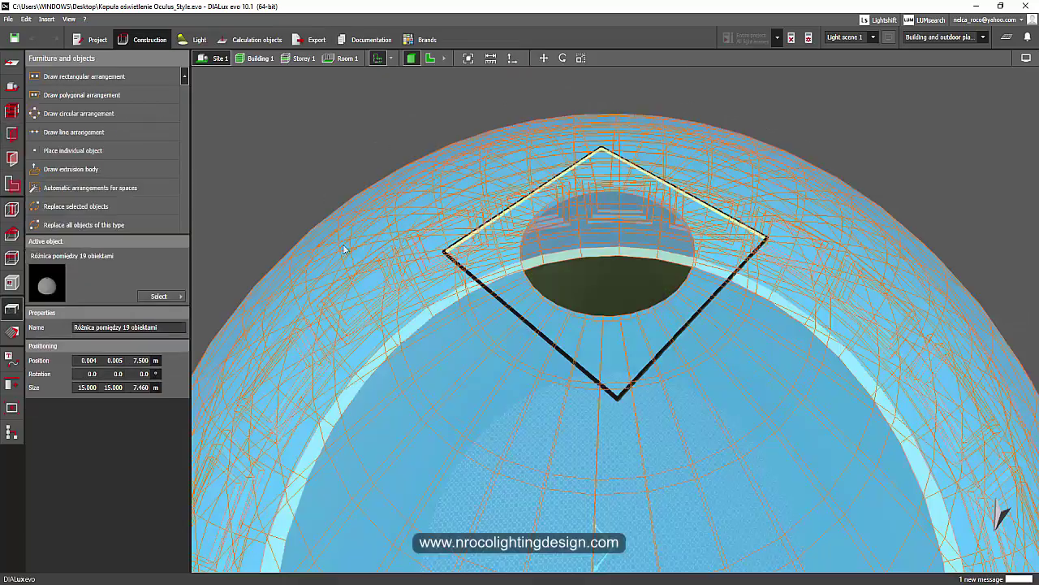
{"action": "scroll", "coordinate": [357, 272], "scroll_direction": "up", "scroll_amount": 3}
{"action": "scroll", "coordinate": [355, 262], "scroll_direction": "down", "scroll_amount": 3}
{"action": "right_click_drag", "start_coordinate": [356, 262], "coordinate": [570, 200]}
{"action": "left_click_drag", "start_coordinate": [571, 199], "coordinate": [525, 203]}
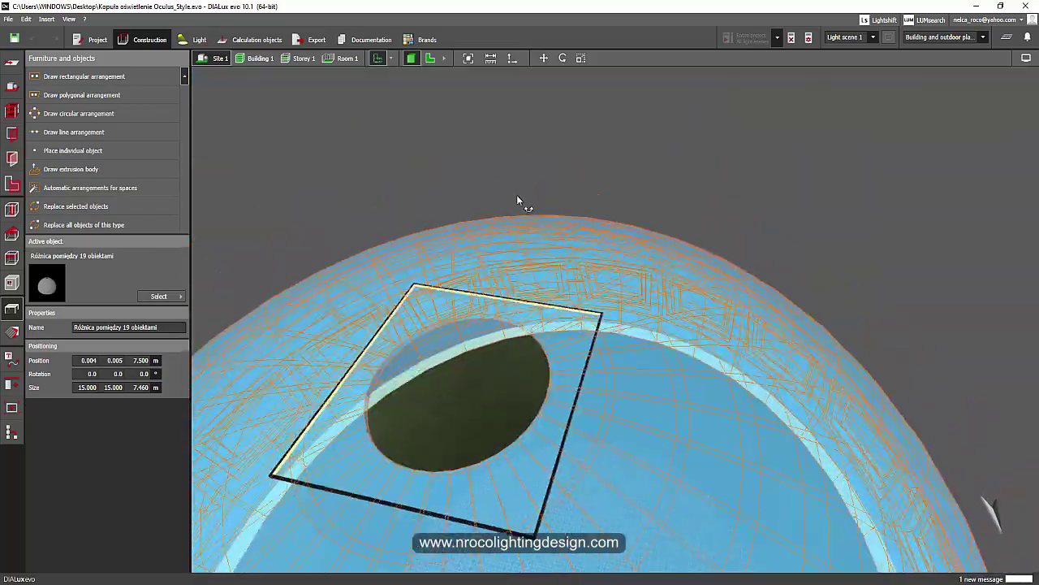
{"action": "left_click", "coordinate": [408, 171]}
Examine the building's outer walls, and inspect the domed interior and its round opening at storey and room level.
{"action": "scroll", "coordinate": [332, 220], "scroll_direction": "down", "scroll_amount": 3}
{"action": "left_click_drag", "start_coordinate": [332, 220], "coordinate": [520, 254]}
{"action": "scroll", "coordinate": [518, 256], "scroll_direction": "up", "scroll_amount": 6}
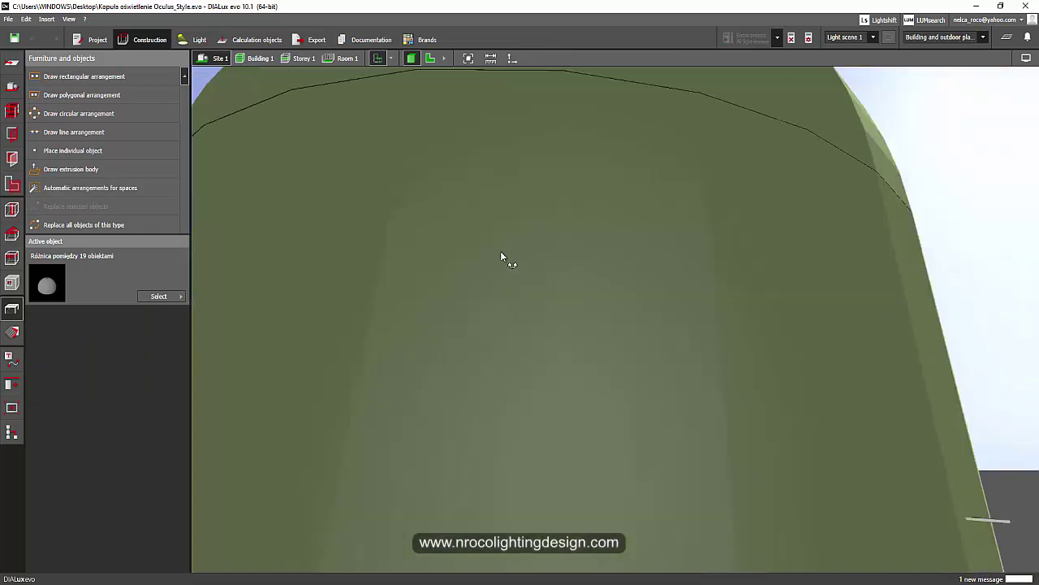
{"action": "scroll", "coordinate": [520, 268], "scroll_direction": "down", "scroll_amount": 3}
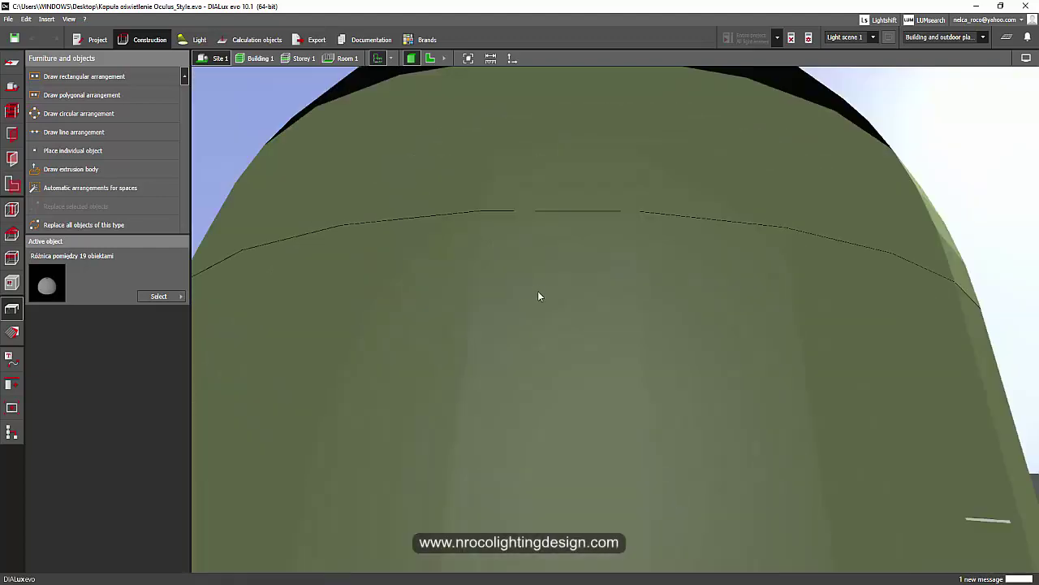
{"action": "left_click", "coordinate": [302, 58]}
{"action": "left_click_drag", "start_coordinate": [510, 271], "coordinate": [332, 88]}
{"action": "left_click", "coordinate": [340, 58]}
{"action": "left_click_drag", "start_coordinate": [484, 275], "coordinate": [587, 299]}
{"action": "scroll", "coordinate": [536, 253], "scroll_direction": "up", "scroll_amount": 2}
{"action": "scroll", "coordinate": [537, 268], "scroll_direction": "down", "scroll_amount": 5}
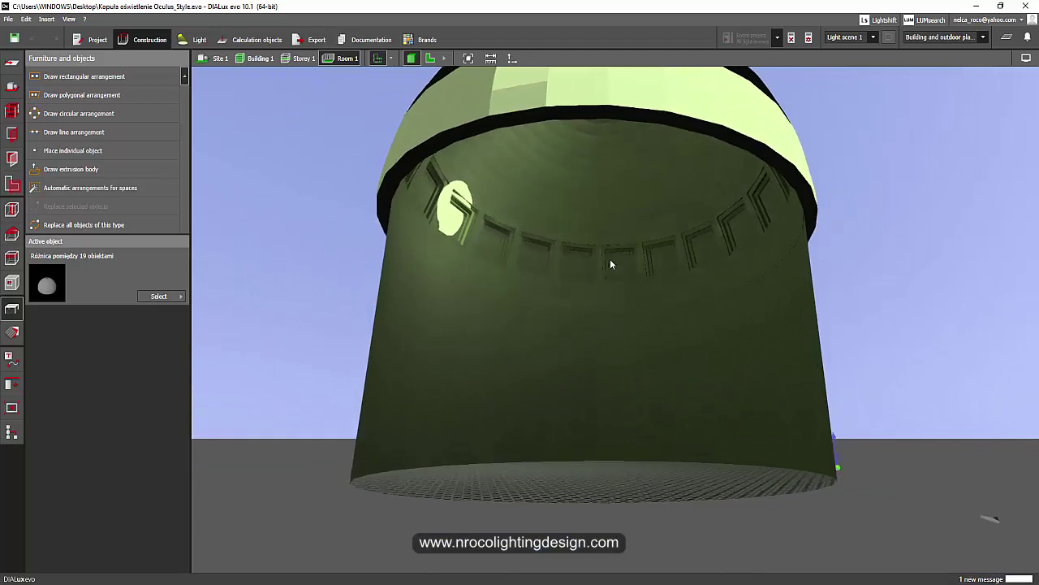
{"action": "scroll", "coordinate": [610, 258], "scroll_direction": "up", "scroll_amount": 4}
{"action": "left_click_drag", "start_coordinate": [594, 251], "coordinate": [474, 273]}
{"action": "scroll", "coordinate": [473, 273], "scroll_direction": "down", "scroll_amount": 3}
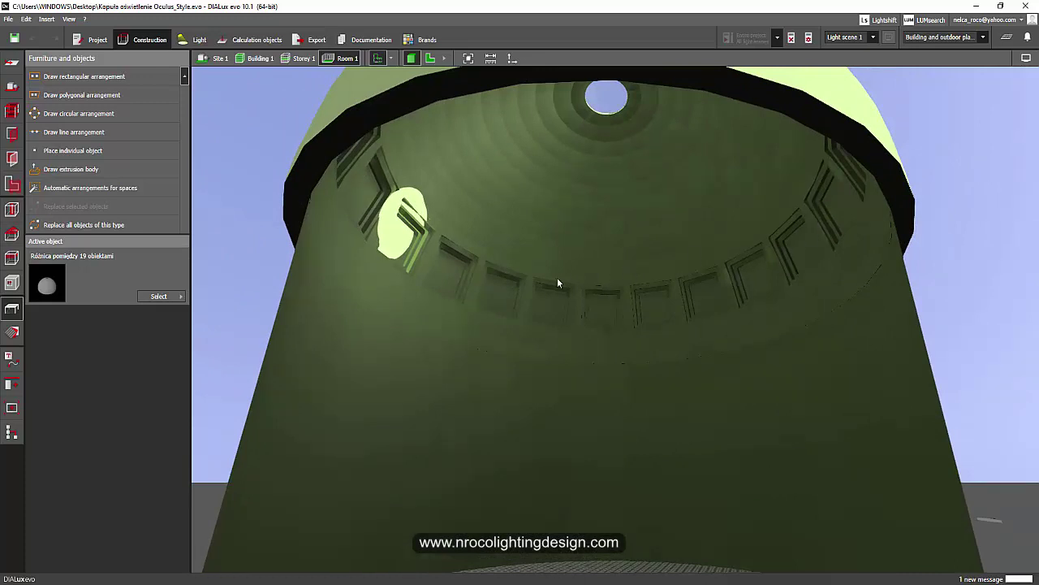
{"action": "mouse_move", "coordinate": [557, 278]}
{"action": "left_mouse_down"}
{"action": "mouse_move", "coordinate": [523, 271]}
{"action": "mouse_move", "coordinate": [542, 266]}
{"action": "left_mouse_up"}
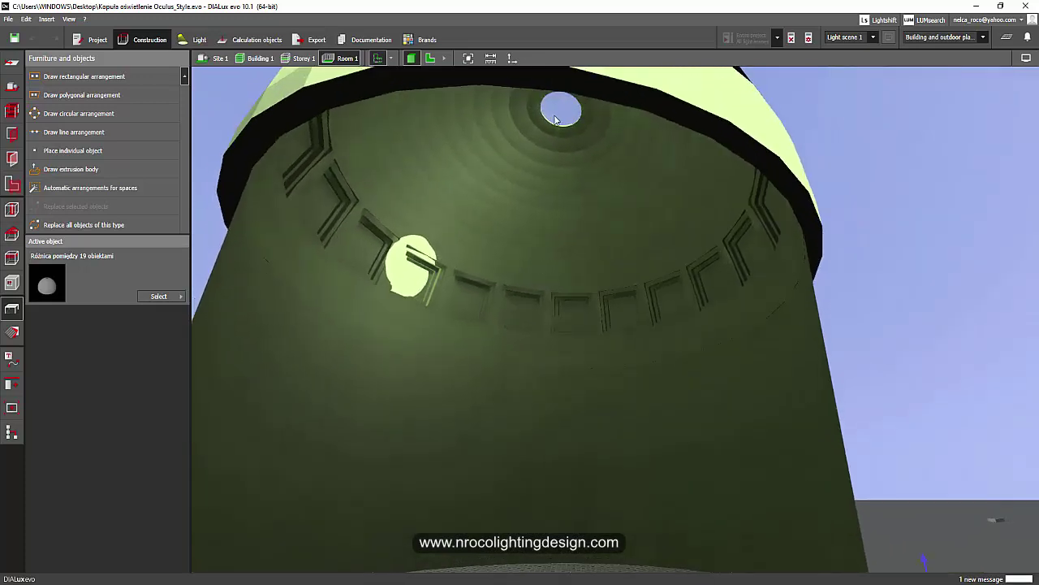
Measure the dome's overall width with the tape measure in the site's floor plan.
{"action": "left_click", "coordinate": [432, 57]}
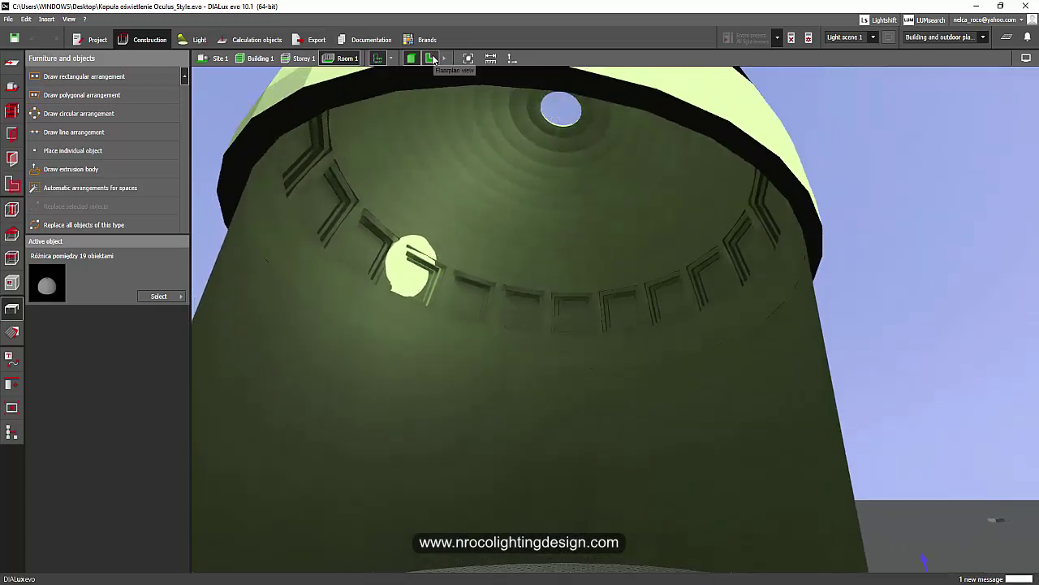
{"action": "scroll", "coordinate": [430, 261], "scroll_direction": "up", "scroll_amount": 3}
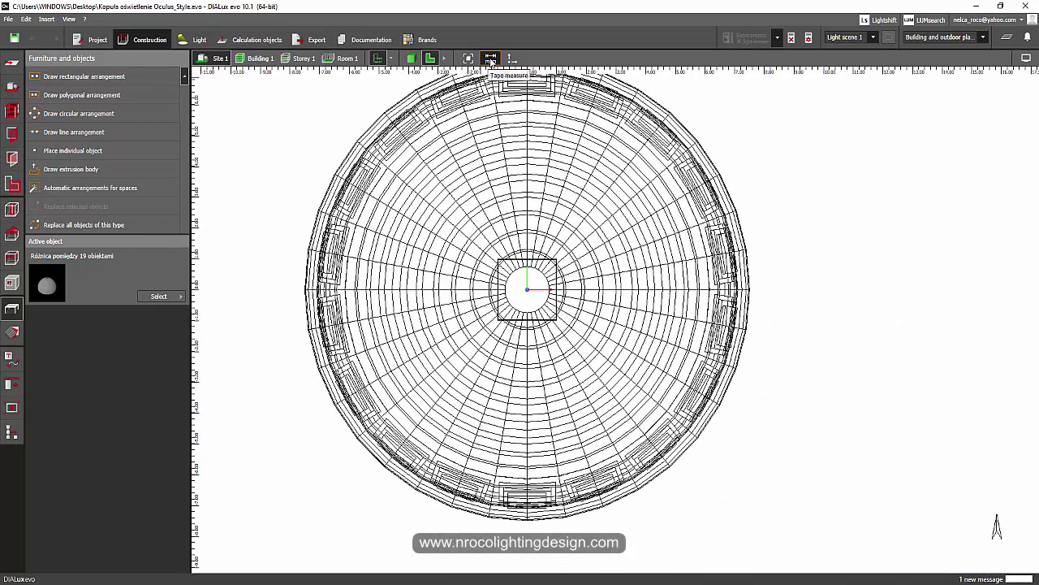
{"action": "left_click", "coordinate": [307, 258]}
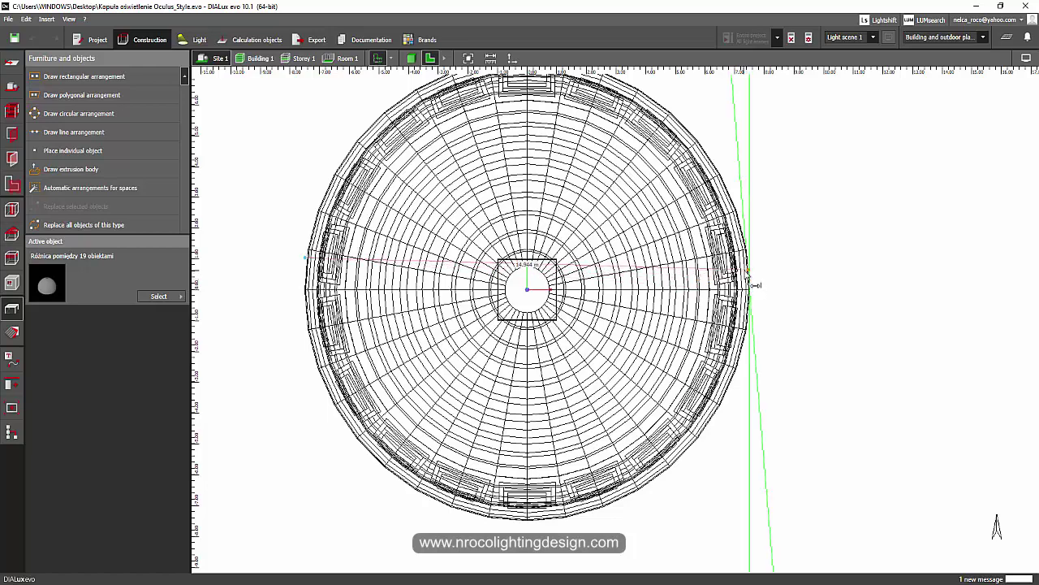
{"action": "key", "text": "Escape"}
{"action": "scroll", "coordinate": [749, 280], "scroll_direction": "down", "scroll_amount": 3}
{"action": "middle_click_drag", "start_coordinate": [822, 320], "coordinate": [609, 324]}
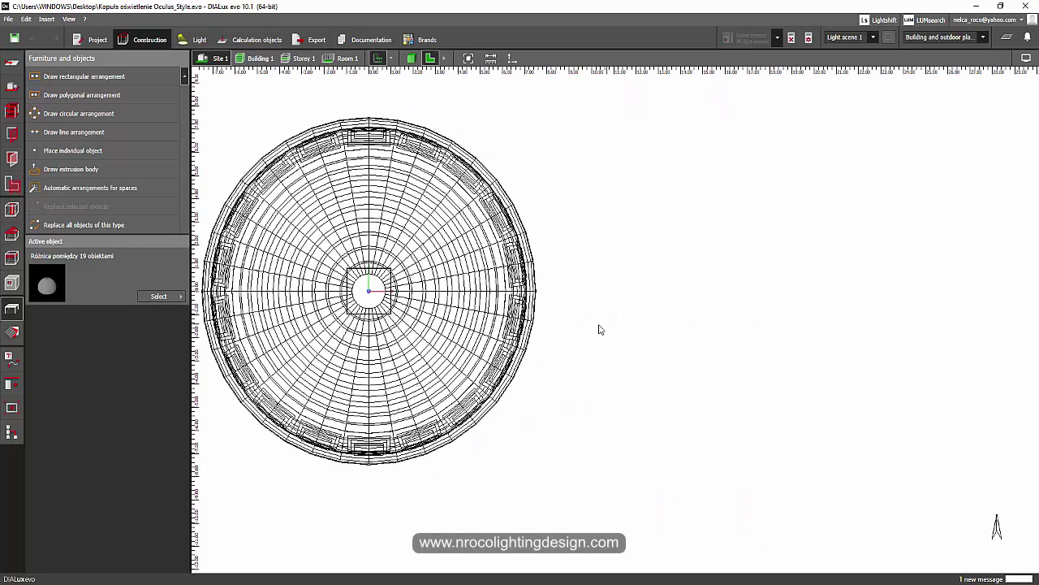
Check the storey's construction settings and copy Building 1 from the project overview.
{"action": "left_click", "coordinate": [12, 115]}
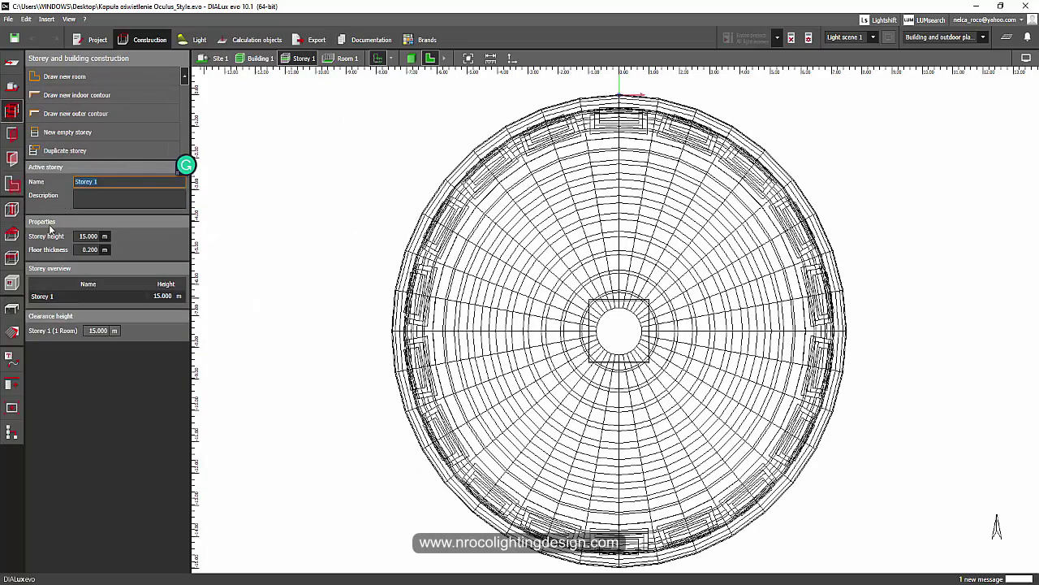
{"action": "left_click", "coordinate": [12, 432]}
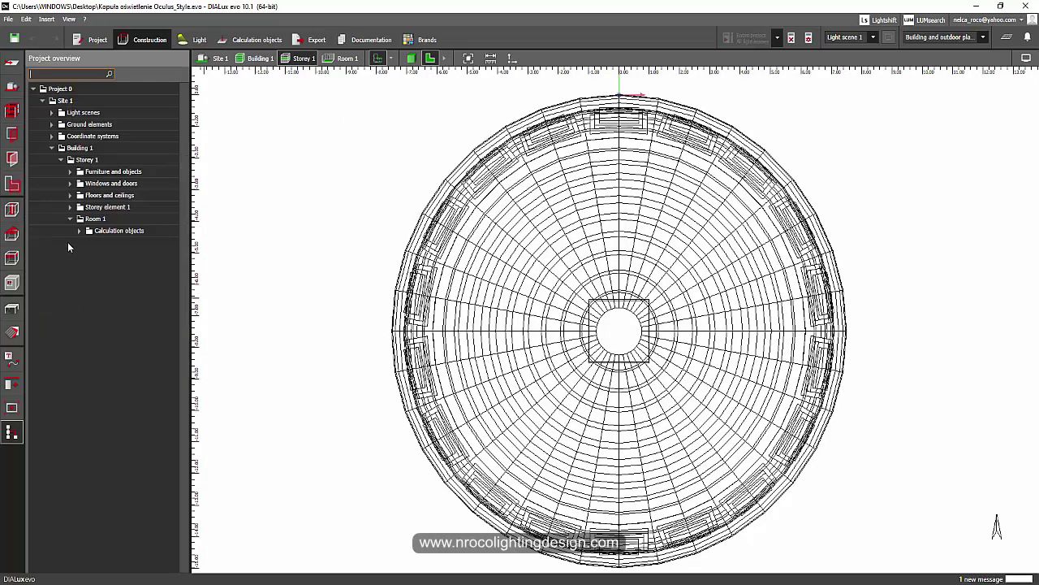
{"action": "left_click", "coordinate": [79, 150]}
{"action": "right_click", "coordinate": [79, 150]}
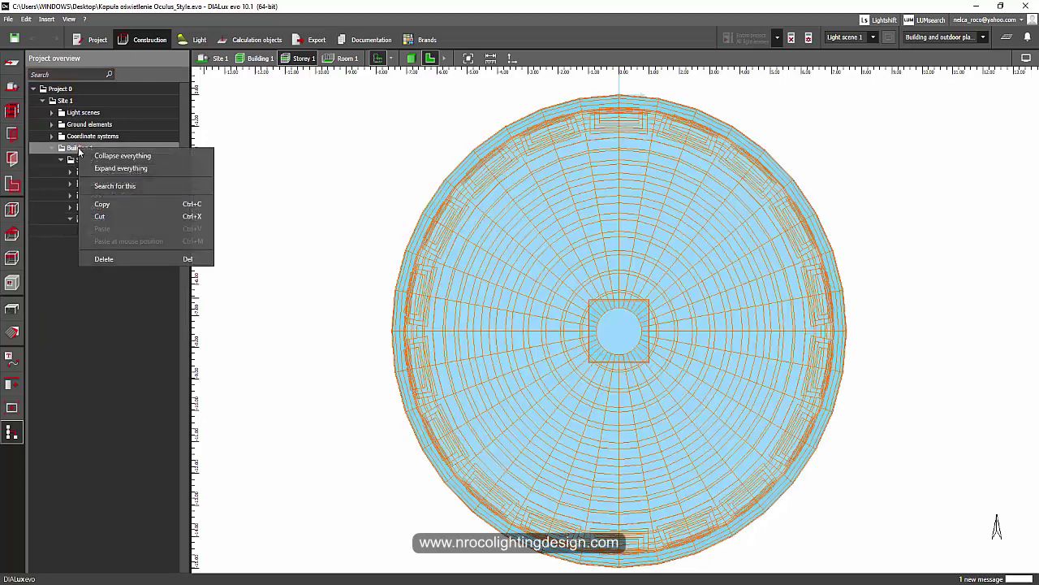
{"action": "left_click", "coordinate": [102, 204]}
{"action": "left_click", "coordinate": [337, 210]}
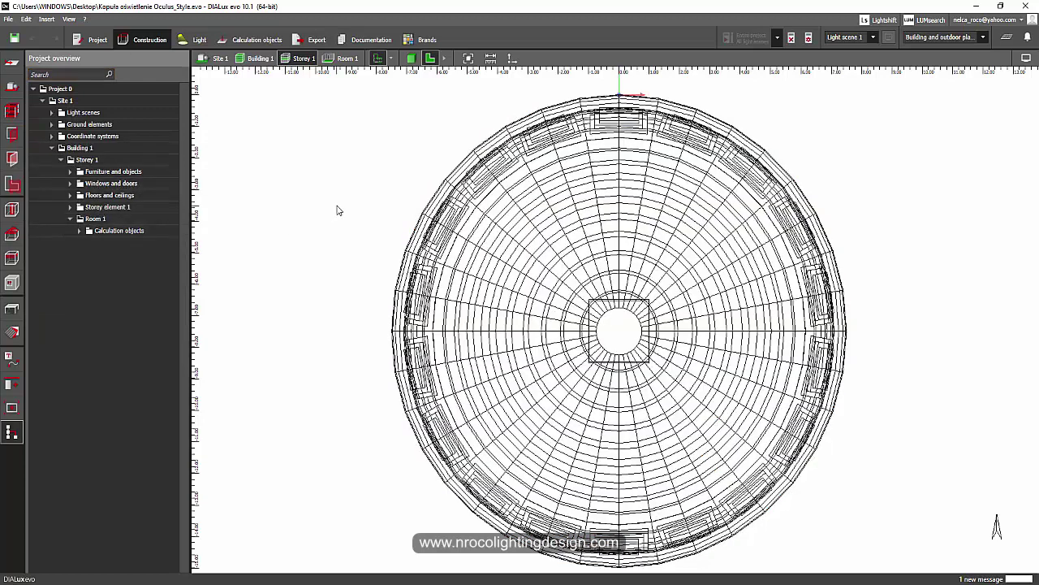
Paste the copied building at site level beside the original, accept invalidating the results, and move the copy clear of the original.
{"action": "scroll", "coordinate": [327, 244], "scroll_direction": "down", "scroll_amount": 4}
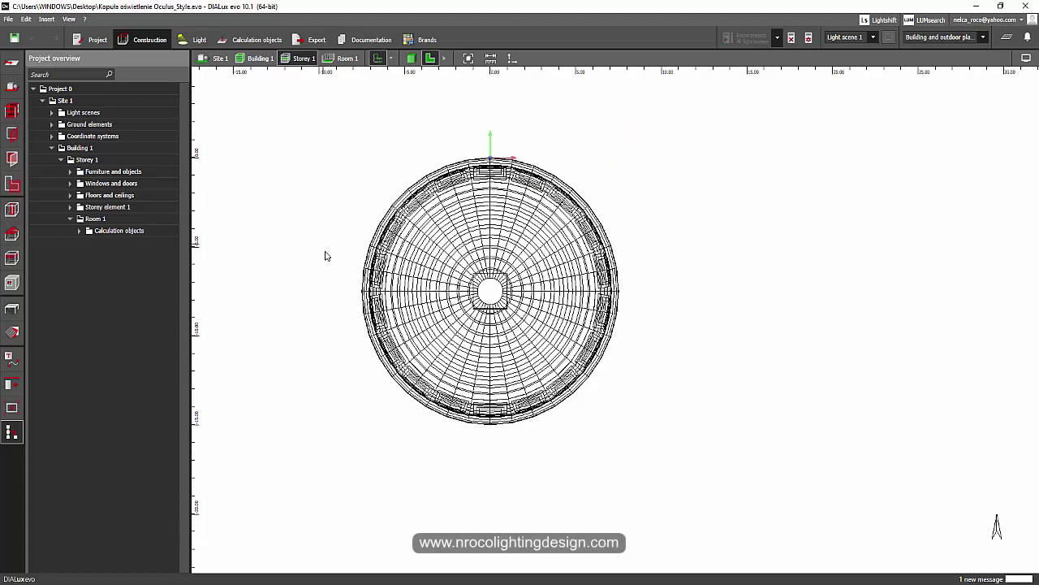
{"action": "right_click", "coordinate": [628, 245]}
{"action": "left_click", "coordinate": [546, 253]}
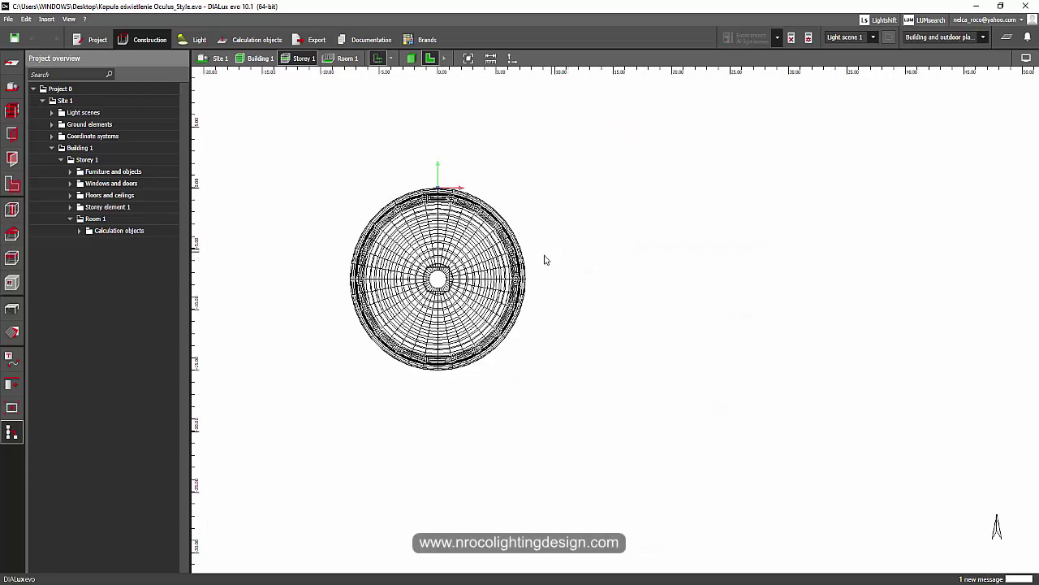
{"action": "left_click", "coordinate": [213, 59]}
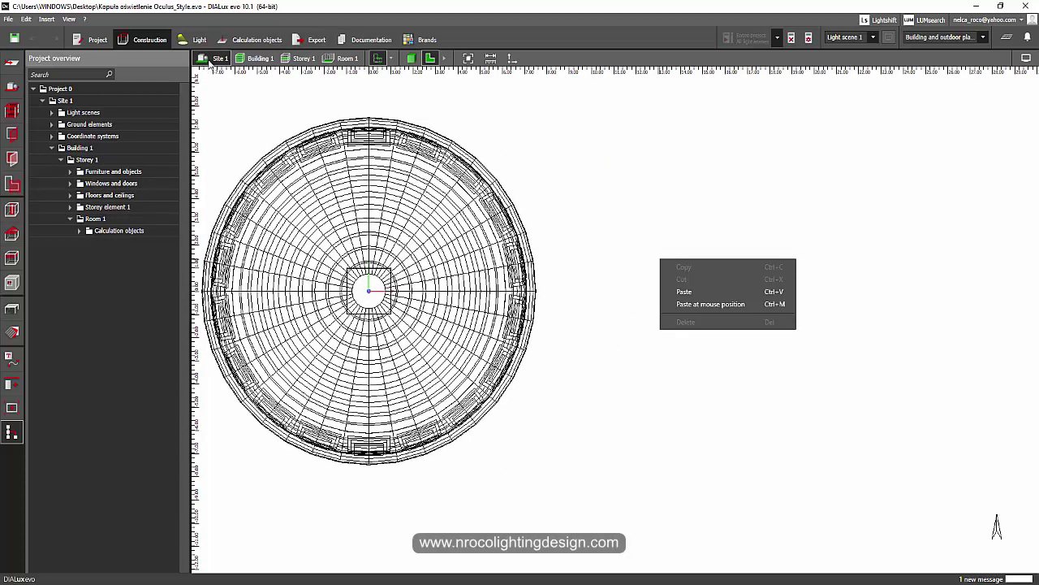
{"action": "left_click", "coordinate": [673, 303]}
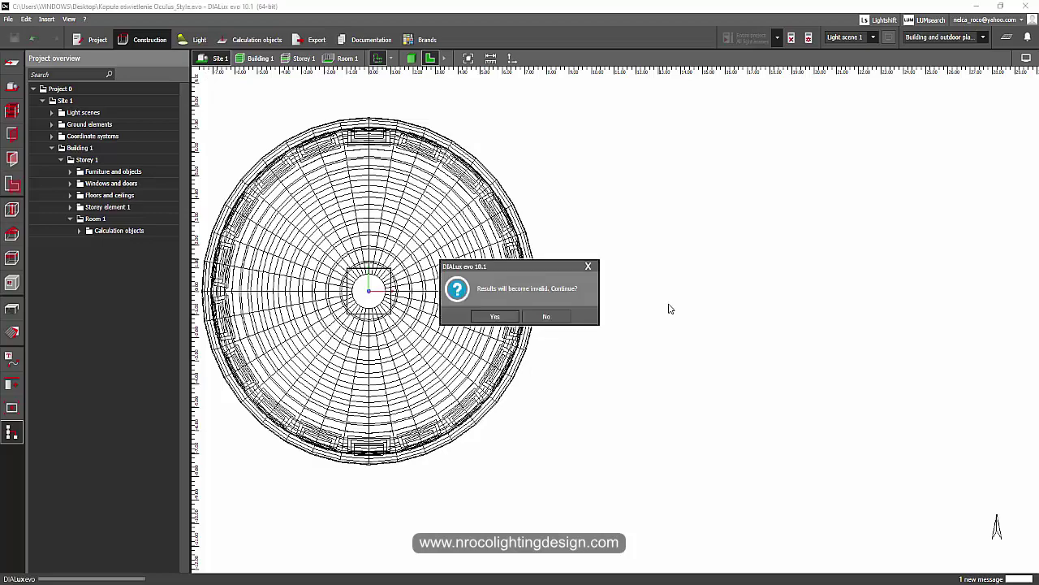
{"action": "left_click", "coordinate": [507, 320]}
{"action": "scroll", "coordinate": [519, 329], "scroll_direction": "down", "scroll_amount": 2}
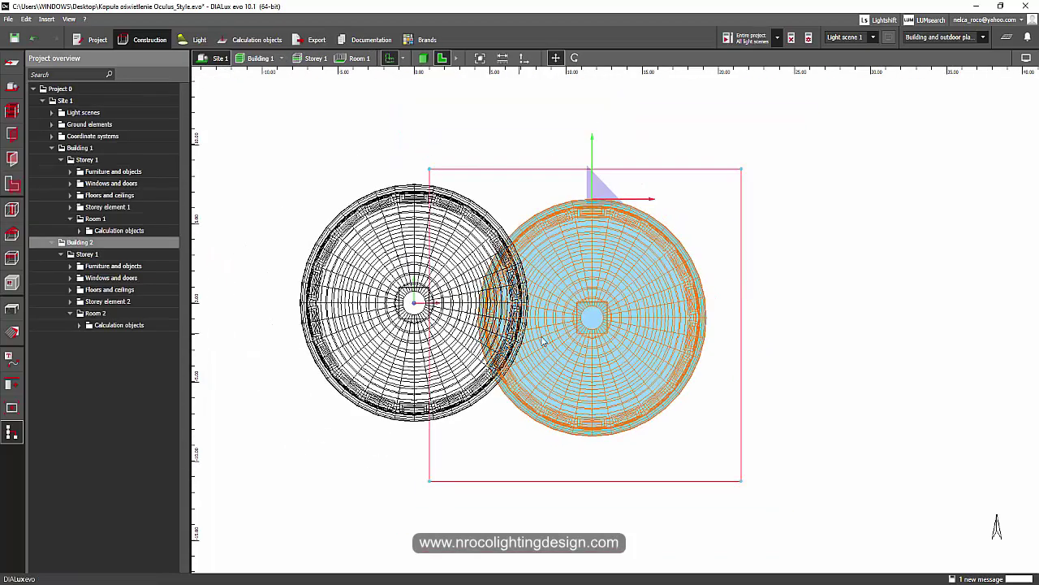
{"action": "left_click_drag", "start_coordinate": [662, 206], "coordinate": [810, 204]}
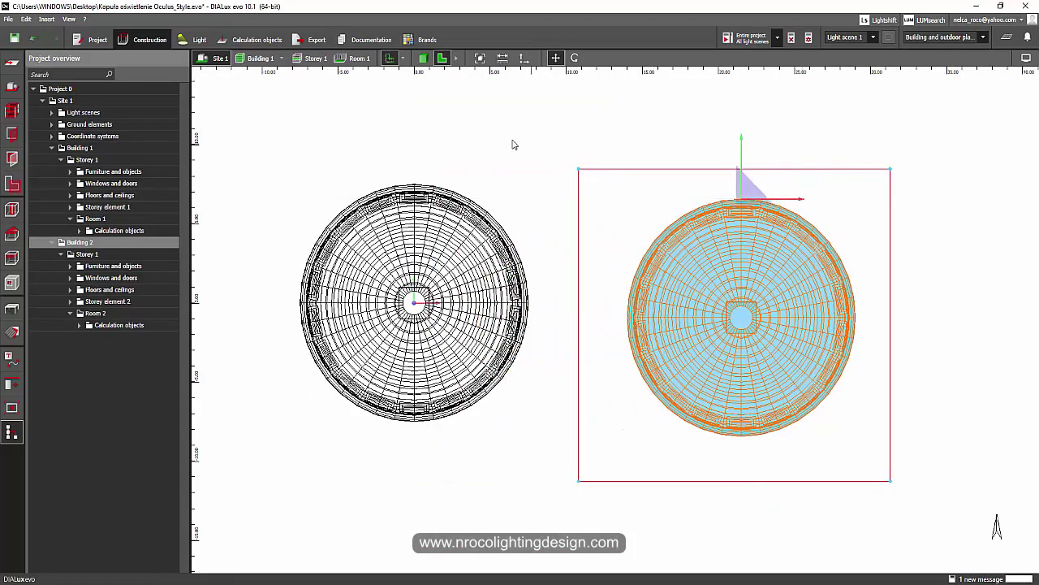
Delete the dome object and the square roof window from the copied building.
{"action": "left_click", "coordinate": [424, 57]}
{"action": "right_click_drag", "start_coordinate": [505, 231], "coordinate": [476, 380]}
{"action": "scroll", "coordinate": [534, 295], "scroll_direction": "down", "scroll_amount": 5}
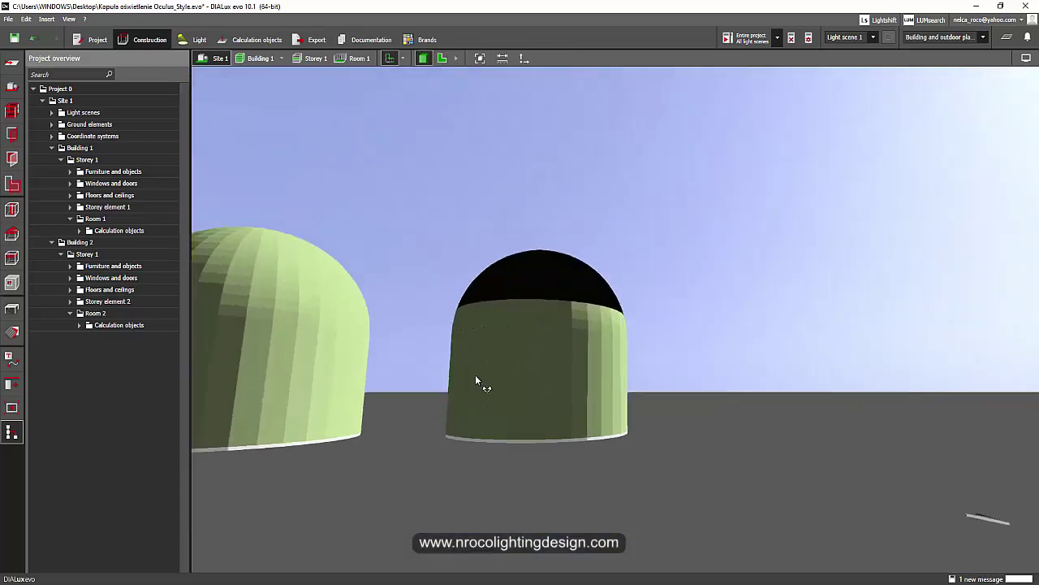
{"action": "left_click_drag", "start_coordinate": [477, 381], "coordinate": [427, 274]}
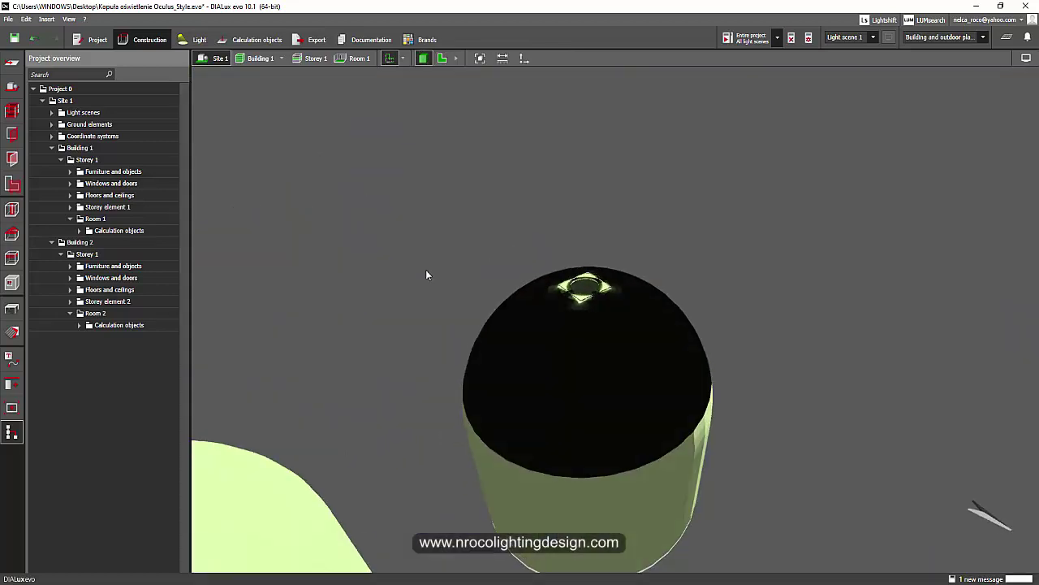
{"action": "left_click", "coordinate": [442, 58]}
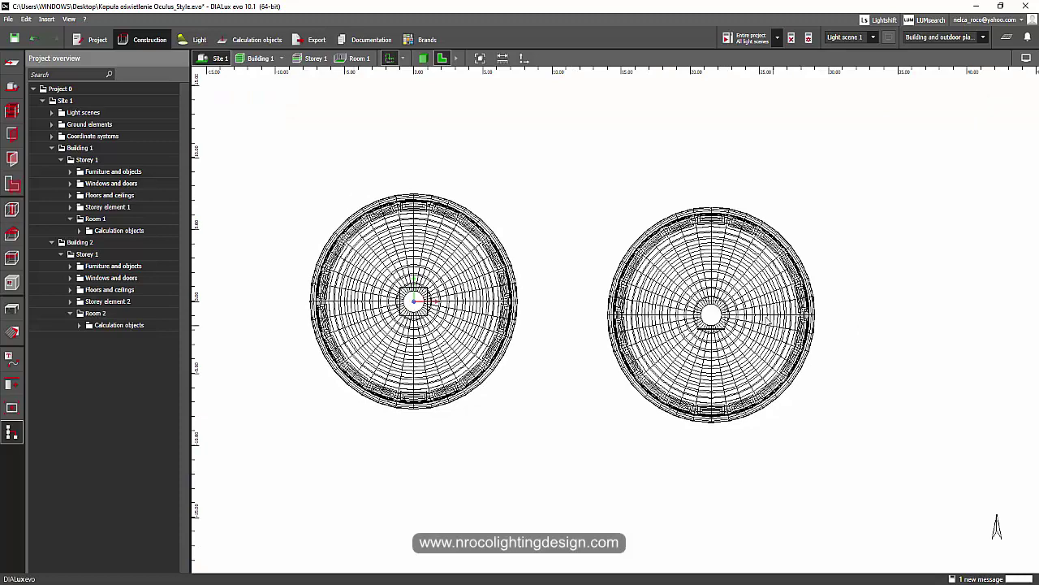
{"action": "left_click", "coordinate": [641, 269]}
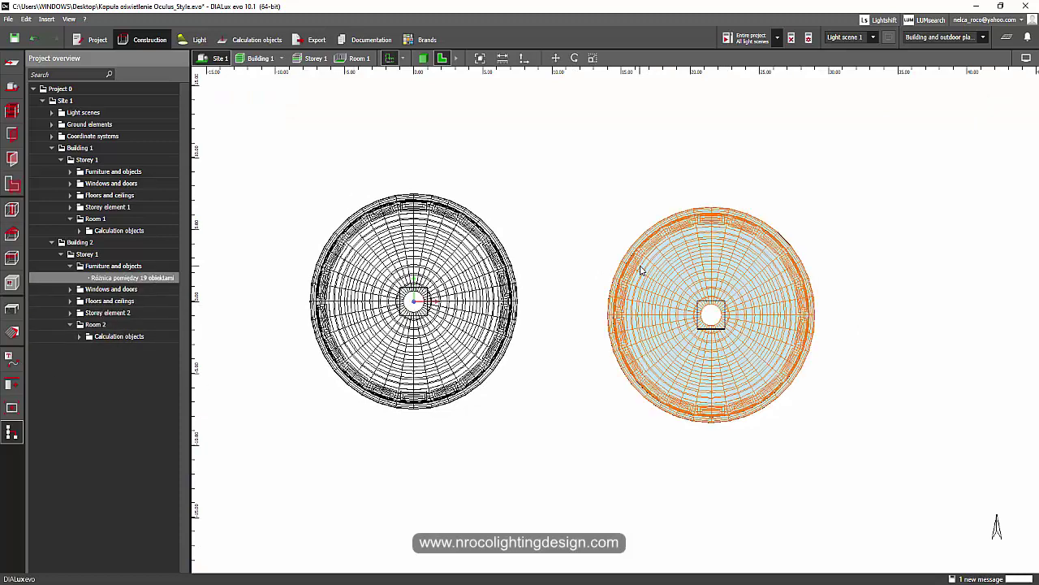
{"action": "key", "text": "Delete"}
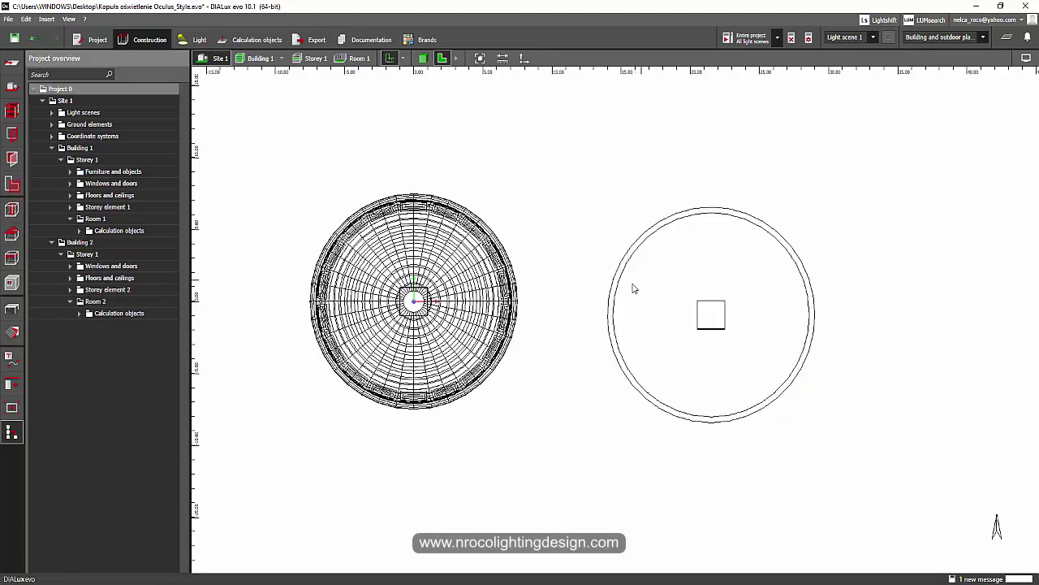
{"action": "left_click", "coordinate": [707, 319]}
{"action": "key", "text": "Delete"}
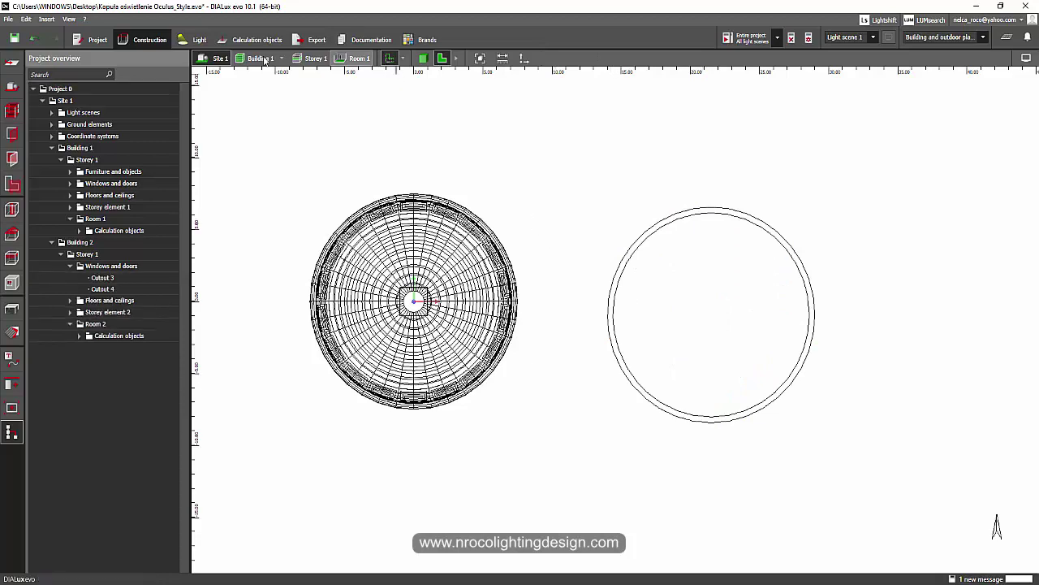
Switch to Building 2 and automatically place a flat roof on its Storey 1.
{"action": "left_click_drag", "start_coordinate": [520, 169], "coordinate": [608, 362]}
{"action": "scroll", "coordinate": [608, 271], "scroll_direction": "up", "scroll_amount": 3}
{"action": "left_click_drag", "start_coordinate": [608, 277], "coordinate": [569, 277]}
{"action": "left_click_drag", "start_coordinate": [605, 378], "coordinate": [614, 326]}
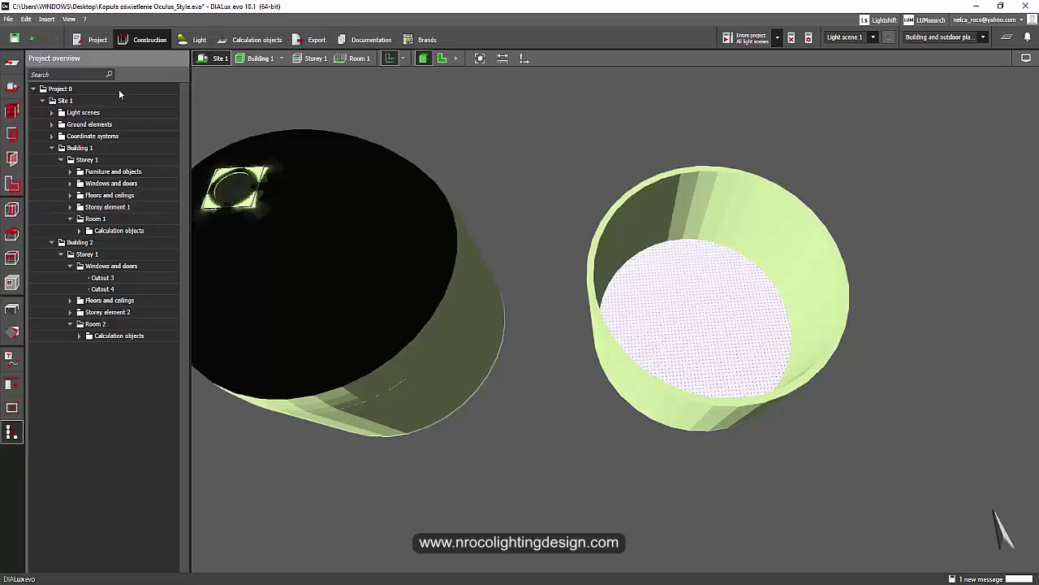
{"action": "left_click", "coordinate": [281, 58]}
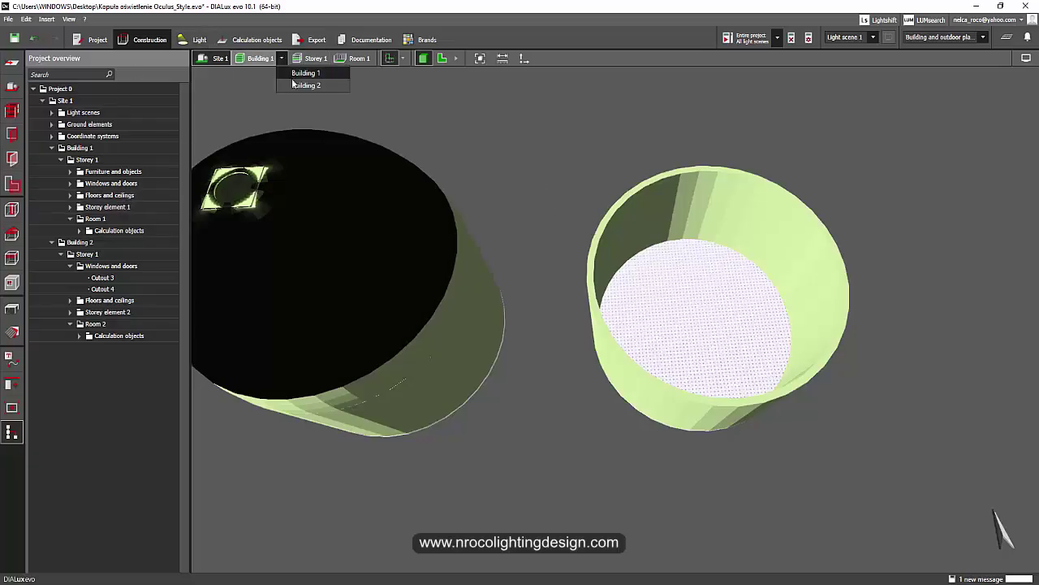
{"action": "left_click", "coordinate": [297, 84]}
{"action": "right_click_drag", "start_coordinate": [458, 231], "coordinate": [533, 266]}
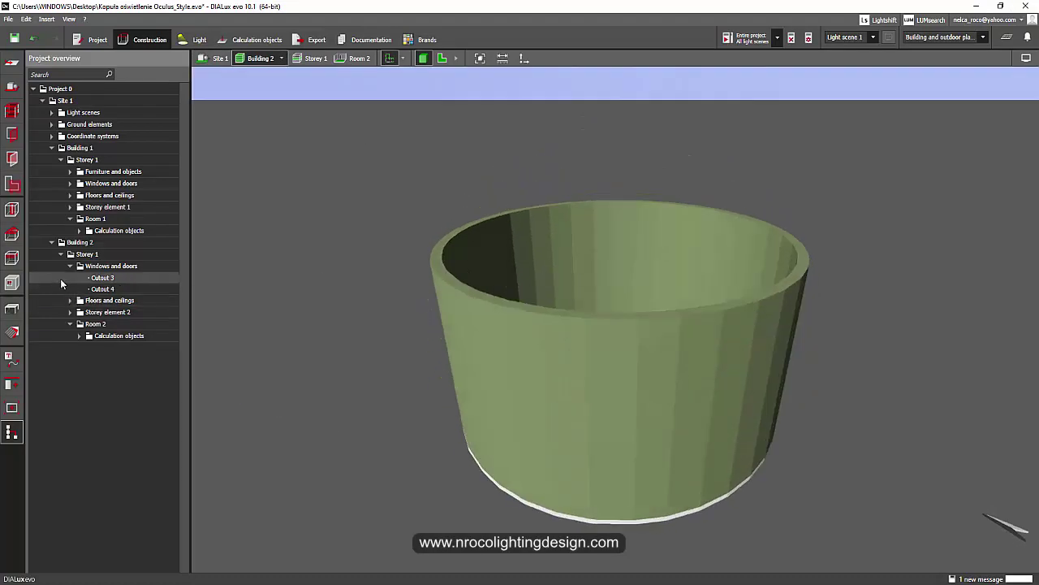
{"action": "left_click", "coordinate": [11, 236]}
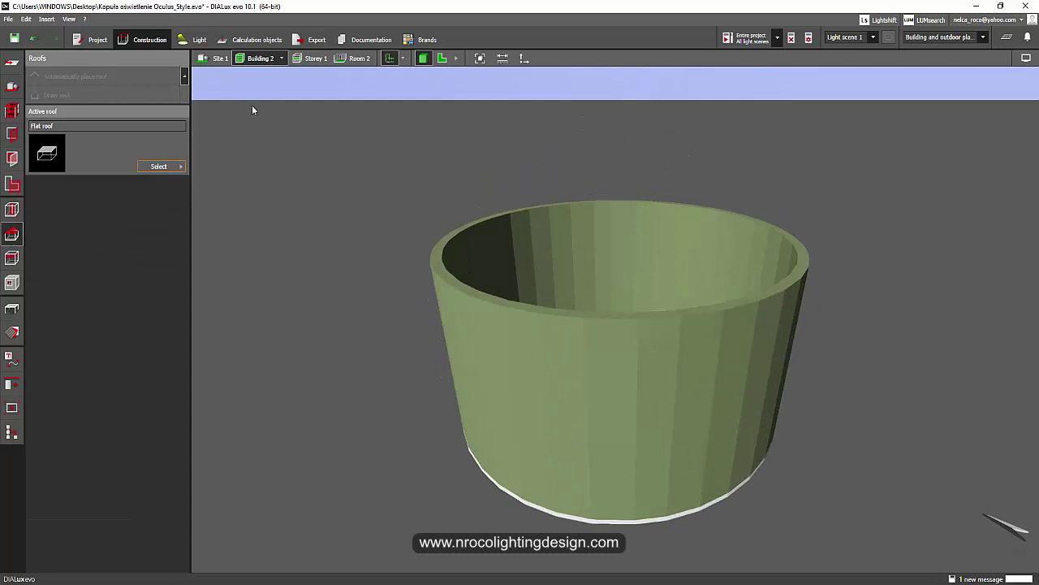
{"action": "left_click", "coordinate": [316, 56]}
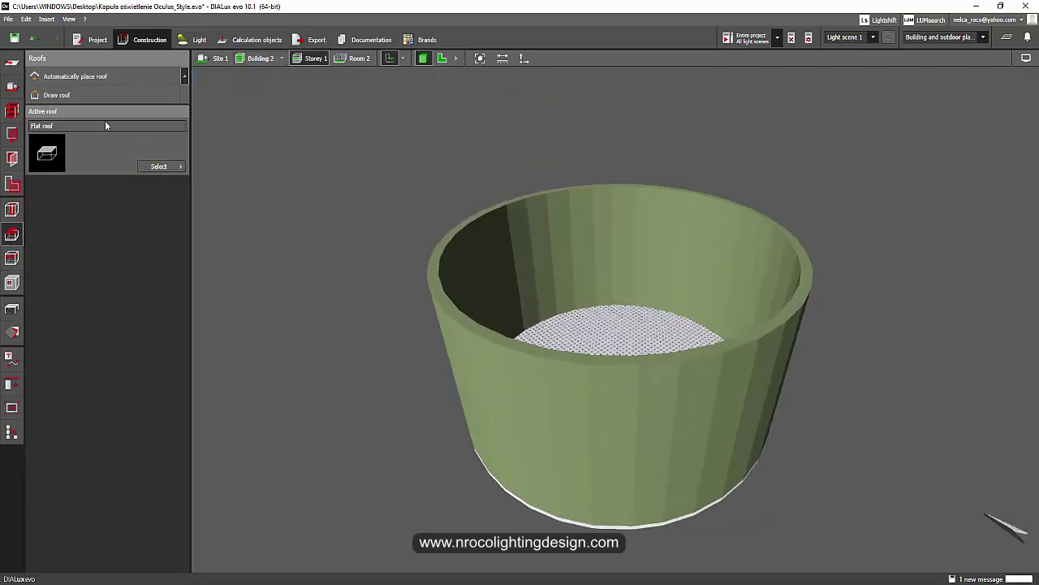
{"action": "left_click", "coordinate": [160, 167]}
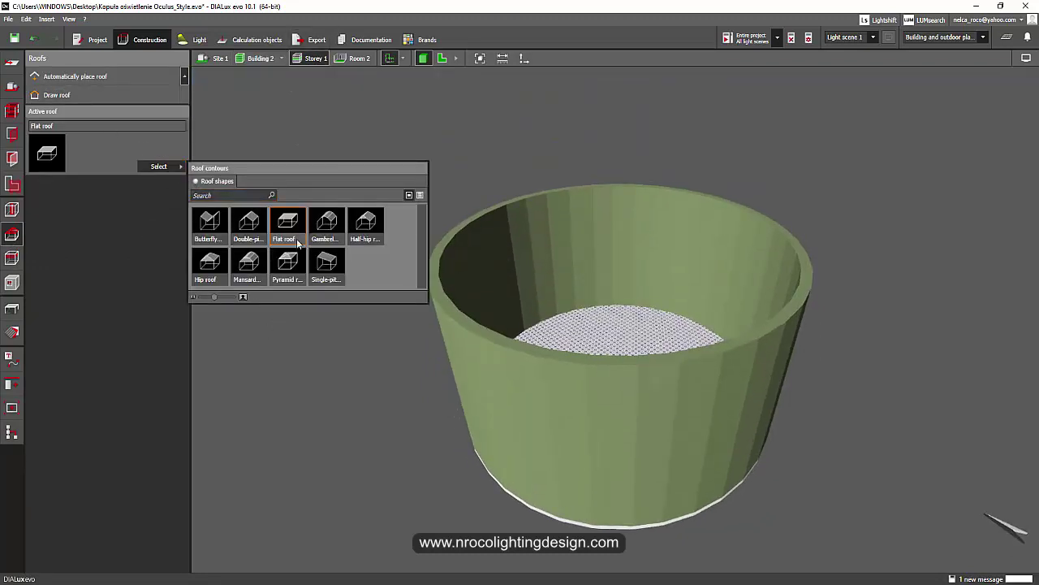
{"action": "left_click", "coordinate": [78, 81]}
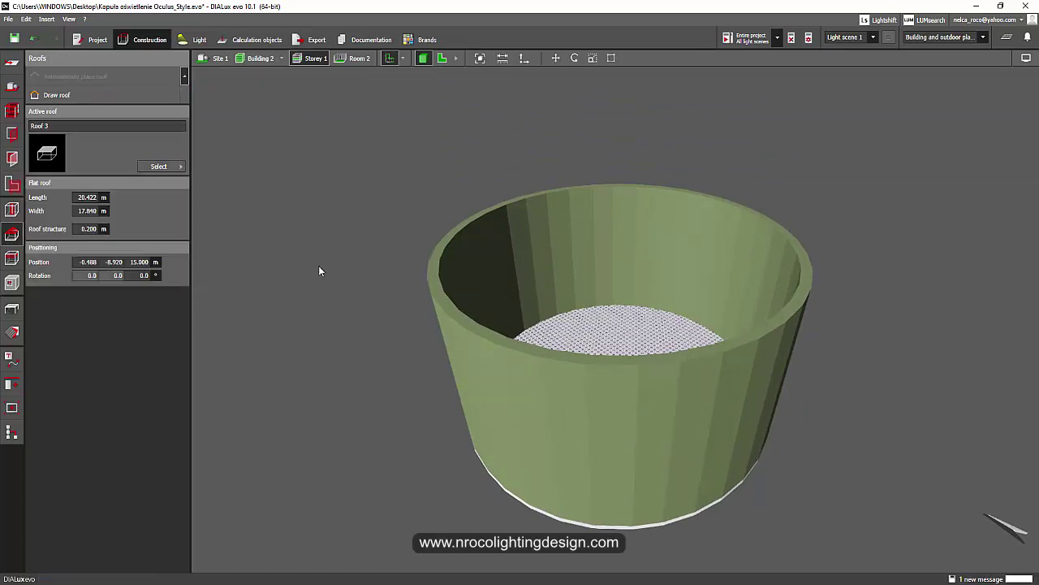
Examine the flat roof's position above Building 2's cylindrical walls from the side.
{"action": "left_click_drag", "start_coordinate": [341, 236], "coordinate": [390, 219]}
{"action": "scroll", "coordinate": [418, 215], "scroll_direction": "down", "scroll_amount": 3}
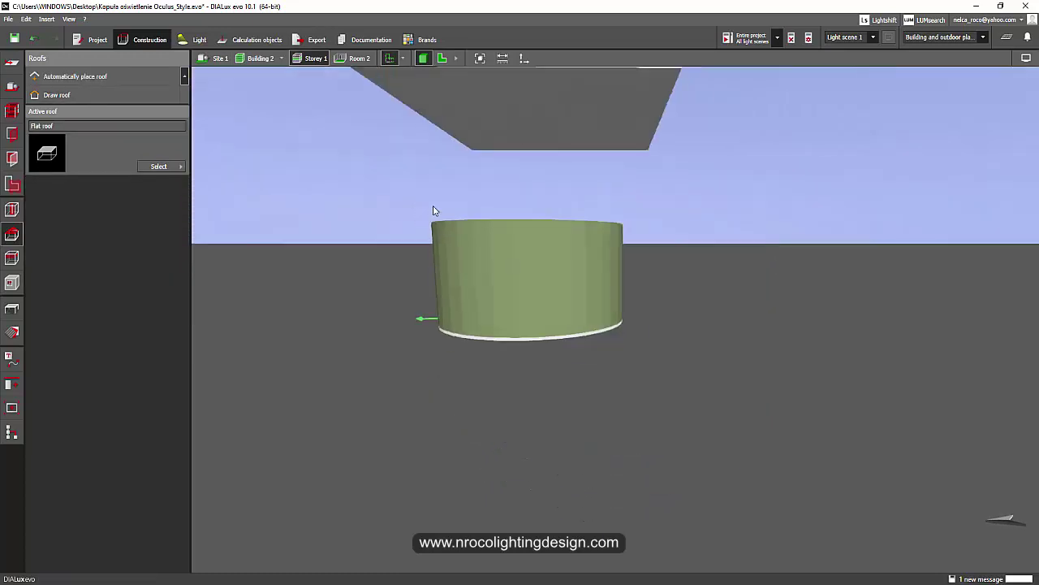
{"action": "middle_click_drag", "start_coordinate": [432, 209], "coordinate": [463, 289]}
{"action": "left_click", "coordinate": [465, 288]}
{"action": "left_click_drag", "start_coordinate": [279, 311], "coordinate": [262, 326]}
{"action": "scroll", "coordinate": [264, 324], "scroll_direction": "down", "scroll_amount": 3}
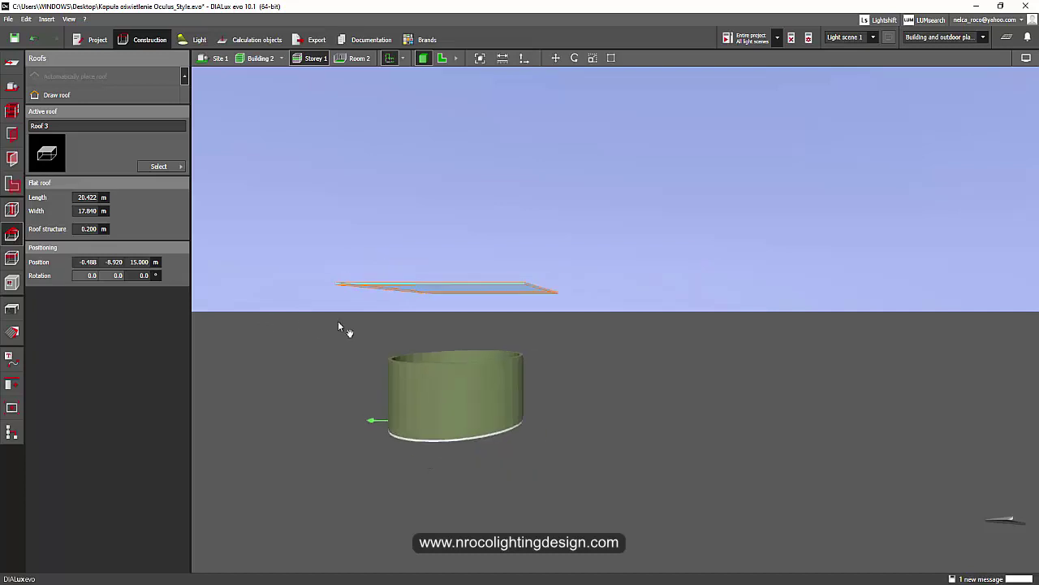
{"action": "middle_click_drag", "start_coordinate": [341, 326], "coordinate": [455, 326]}
{"action": "left_click", "coordinate": [319, 243]}
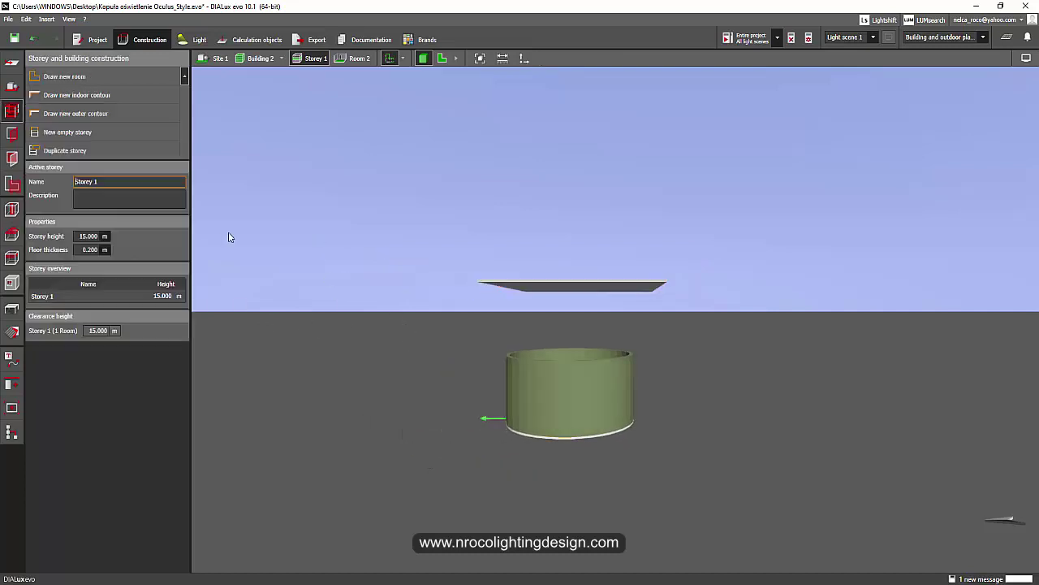
Measure the height of the cylindrical wall in an elevation view of Storey 1, and return to the 3D view.
{"action": "left_click", "coordinate": [552, 378]}
{"action": "left_click", "coordinate": [443, 59]}
{"action": "left_click", "coordinate": [479, 58]}
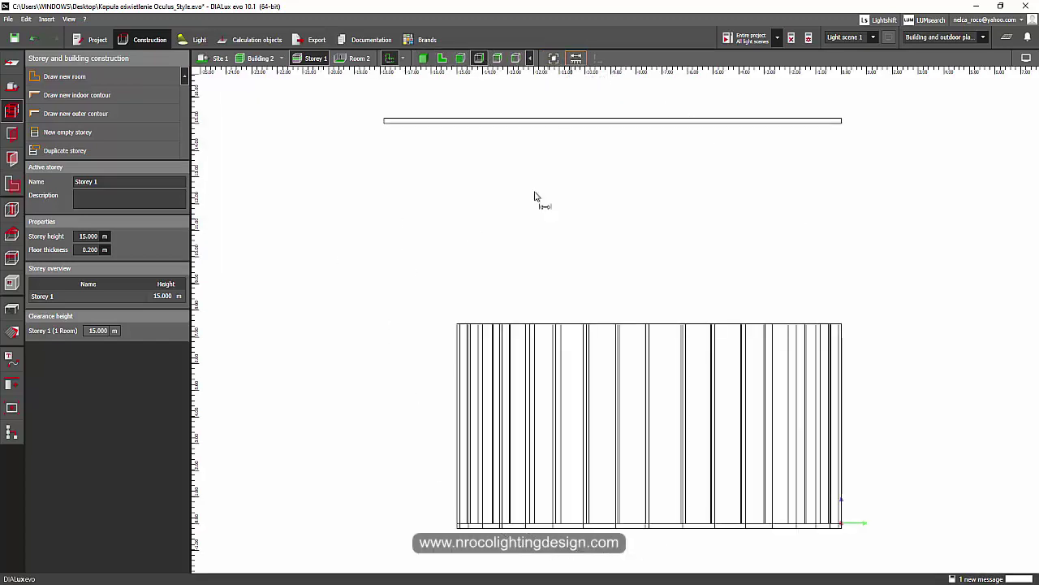
{"action": "left_click", "coordinate": [457, 526]}
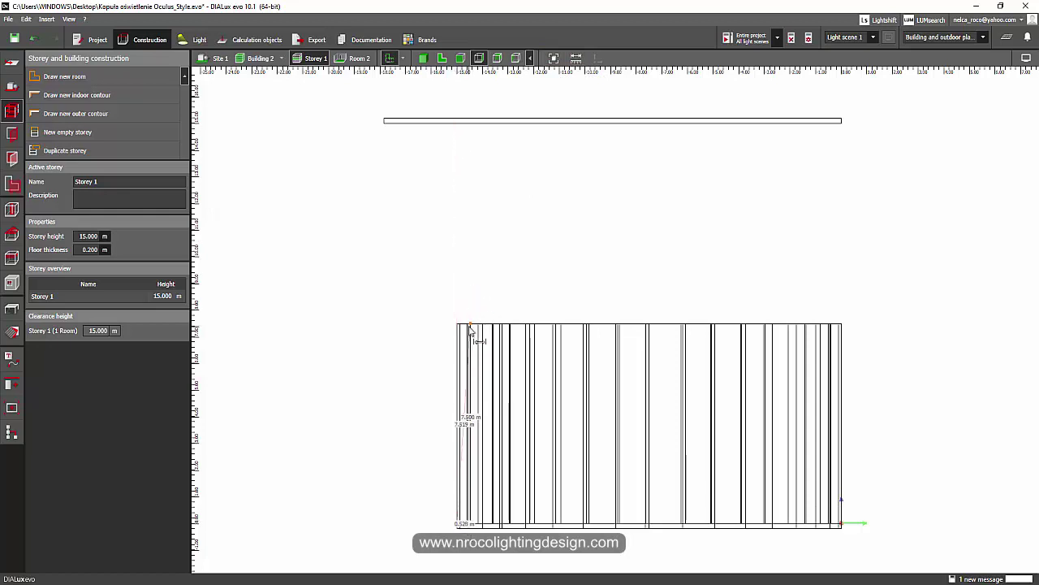
{"action": "key", "text": "Escape"}
{"action": "left_click", "coordinate": [423, 58]}
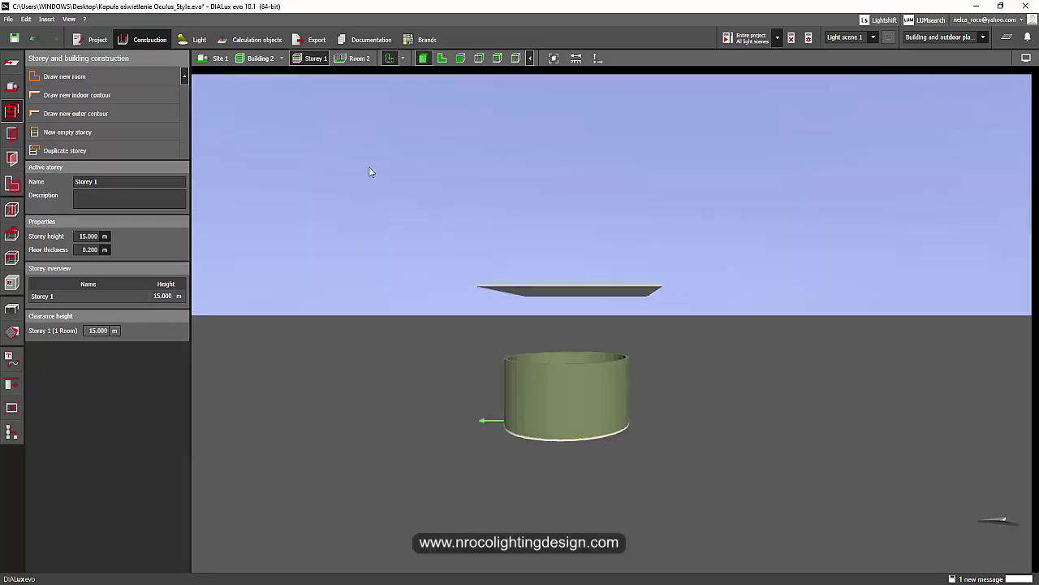
{"action": "right_click_drag", "start_coordinate": [369, 167], "coordinate": [372, 246]}
{"action": "scroll", "coordinate": [513, 343], "scroll_direction": "up", "scroll_amount": 3}
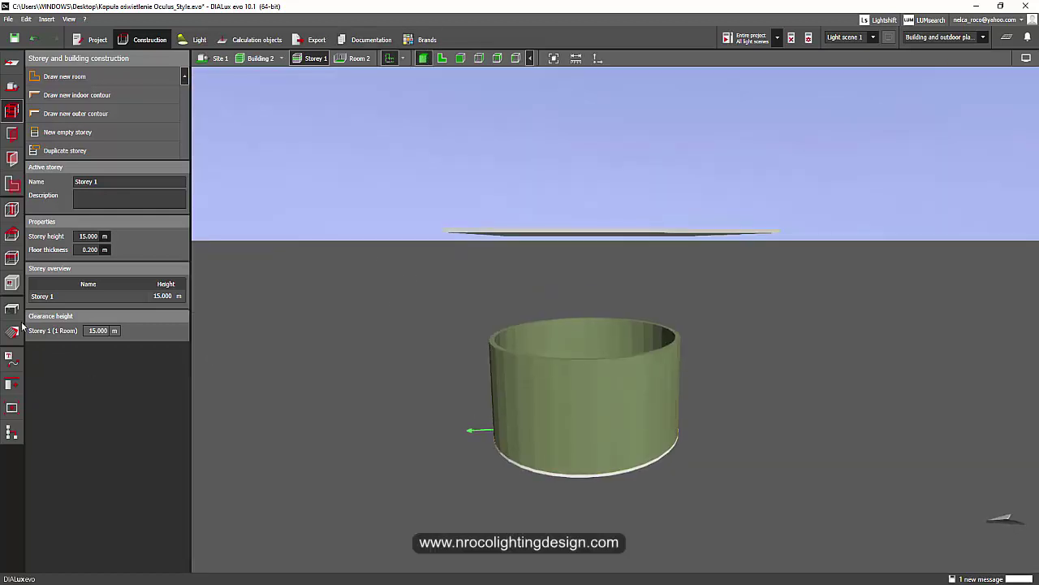
{"action": "left_click", "coordinate": [11, 282]}
{"action": "right_click_drag", "start_coordinate": [444, 354], "coordinate": [421, 359]}
{"action": "middle_click_drag", "start_coordinate": [346, 346], "coordinate": [469, 326]}
{"action": "left_click", "coordinate": [511, 321]}
{"action": "left_click", "coordinate": [377, 329]}
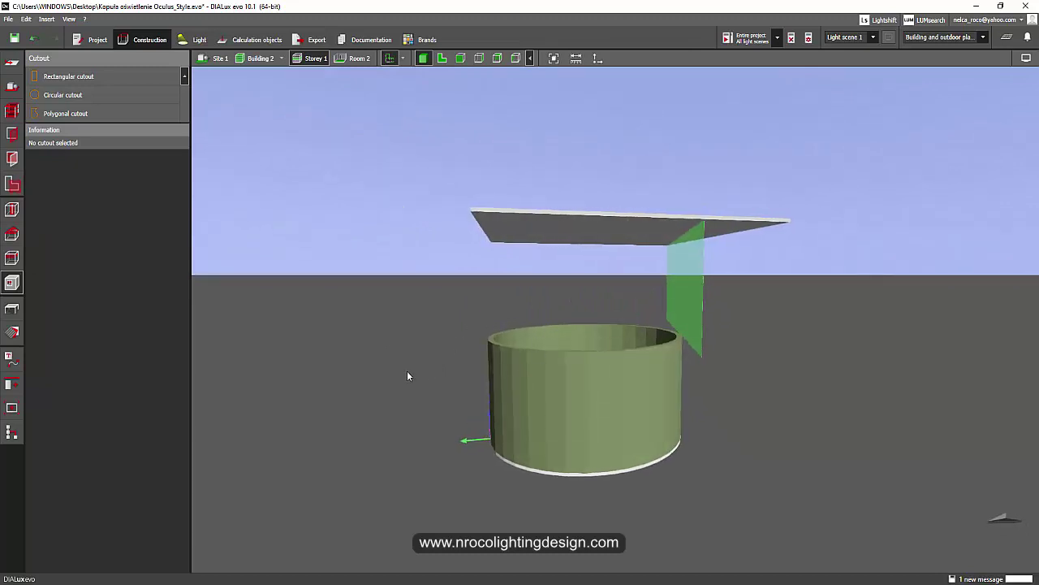
{"action": "middle_click_drag", "start_coordinate": [407, 376], "coordinate": [400, 231]}
{"action": "left_click", "coordinate": [442, 59]}
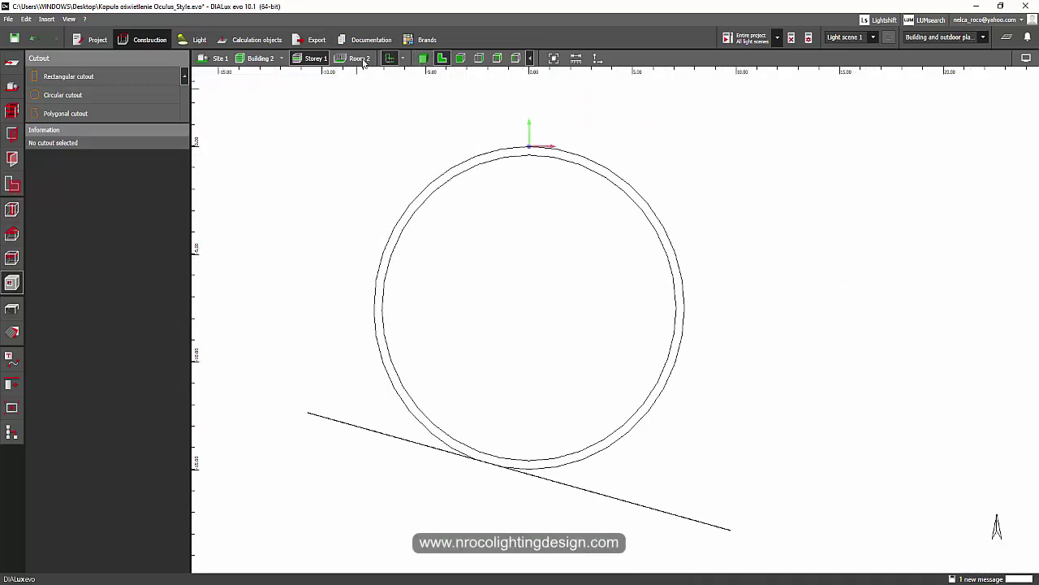
{"action": "left_click", "coordinate": [423, 58]}
{"action": "middle_click_drag", "start_coordinate": [336, 255], "coordinate": [569, 233]}
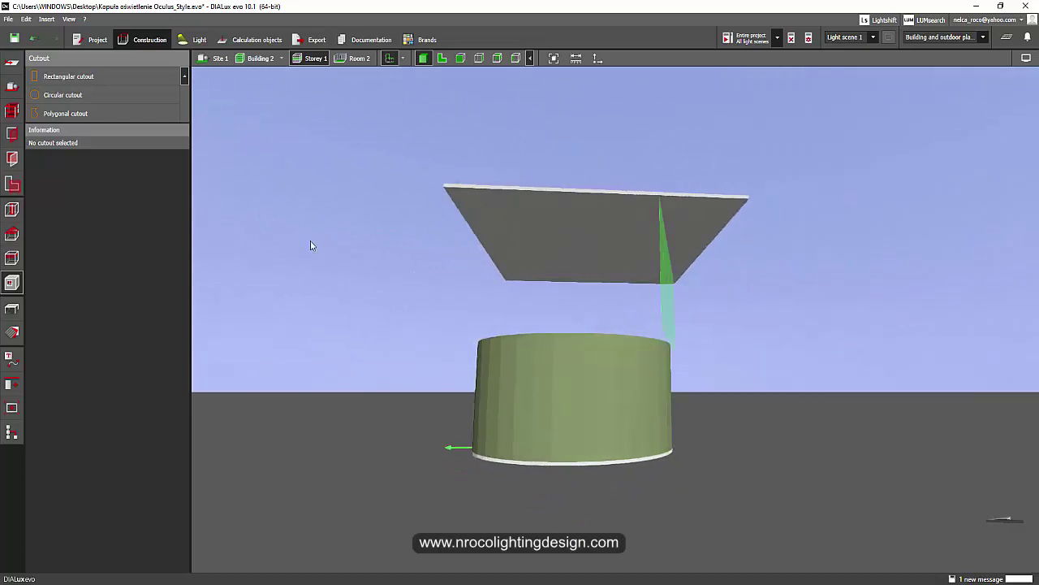
Place the Roof window (standard) aperture near the middle of Building 2's flat roof at site level.
{"action": "left_click", "coordinate": [12, 134]}
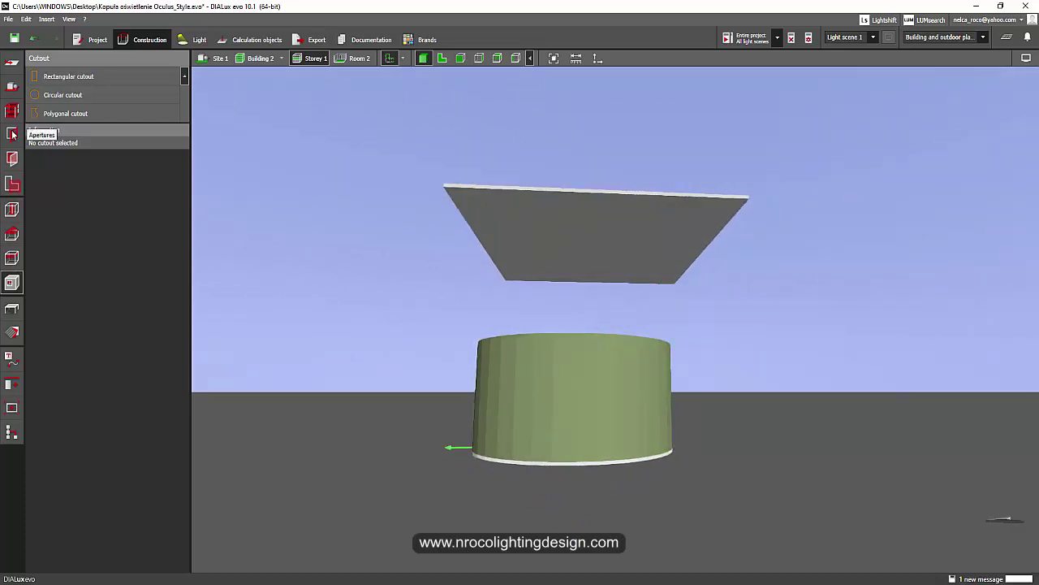
{"action": "left_click", "coordinate": [157, 241]}
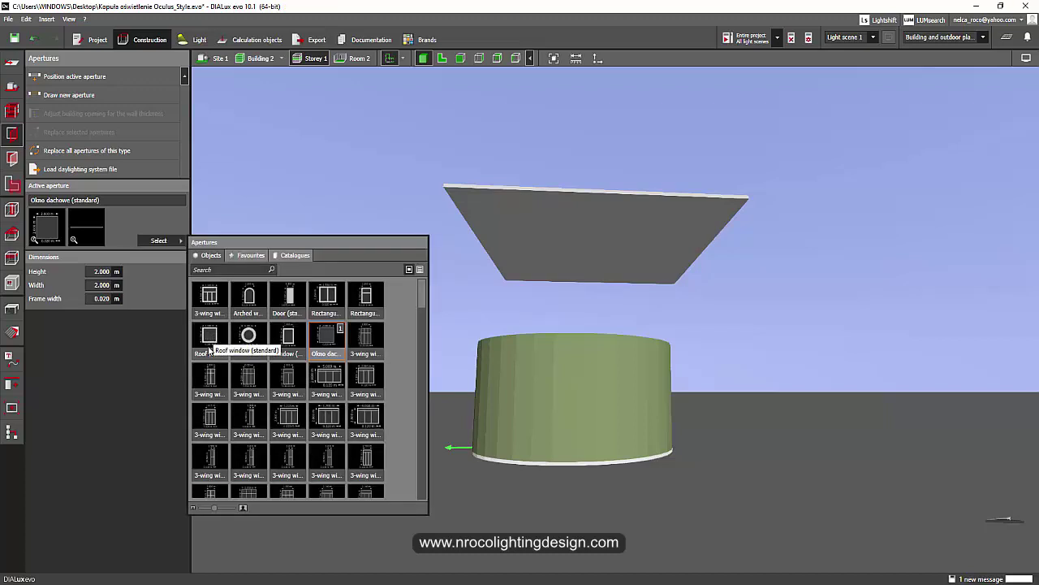
{"action": "double_click", "coordinate": [205, 344]}
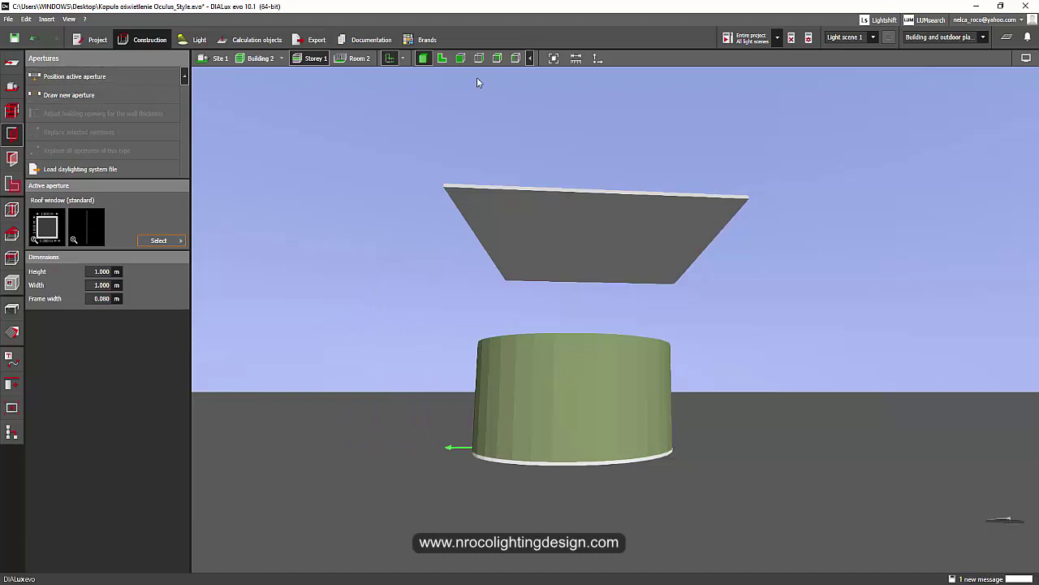
{"action": "left_click", "coordinate": [439, 59]}
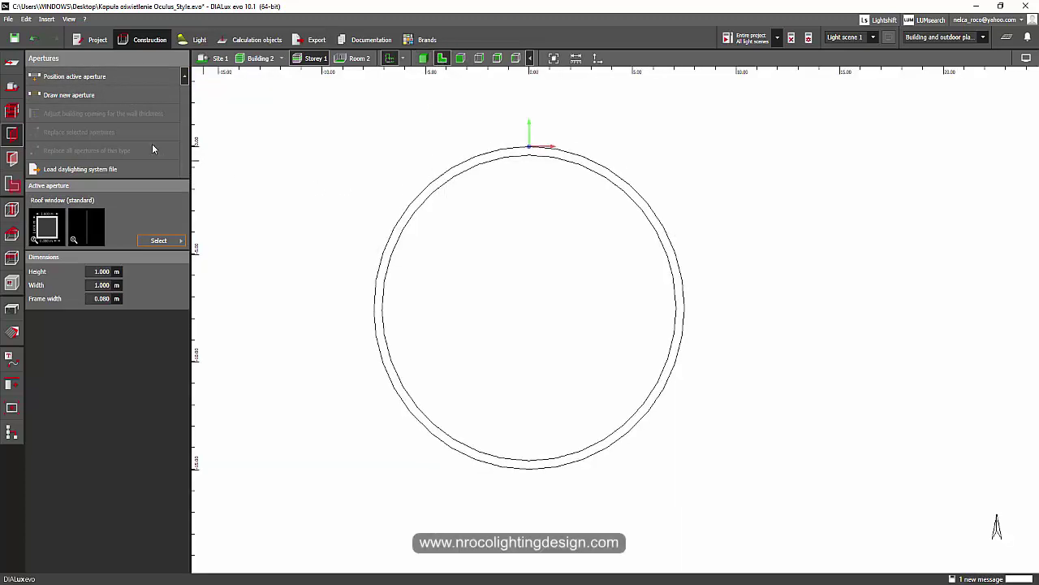
{"action": "left_click", "coordinate": [213, 59]}
{"action": "scroll", "coordinate": [317, 210], "scroll_direction": "down", "scroll_amount": 4}
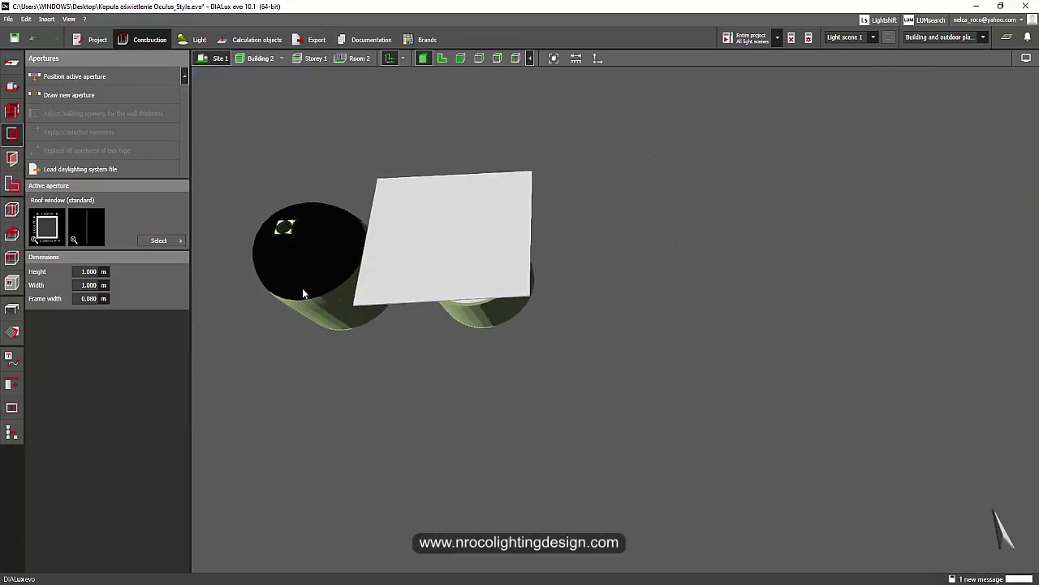
{"action": "right_click_drag", "start_coordinate": [302, 289], "coordinate": [386, 218]}
{"action": "left_click_drag", "start_coordinate": [386, 213], "coordinate": [529, 247]}
{"action": "left_click", "coordinate": [72, 76]}
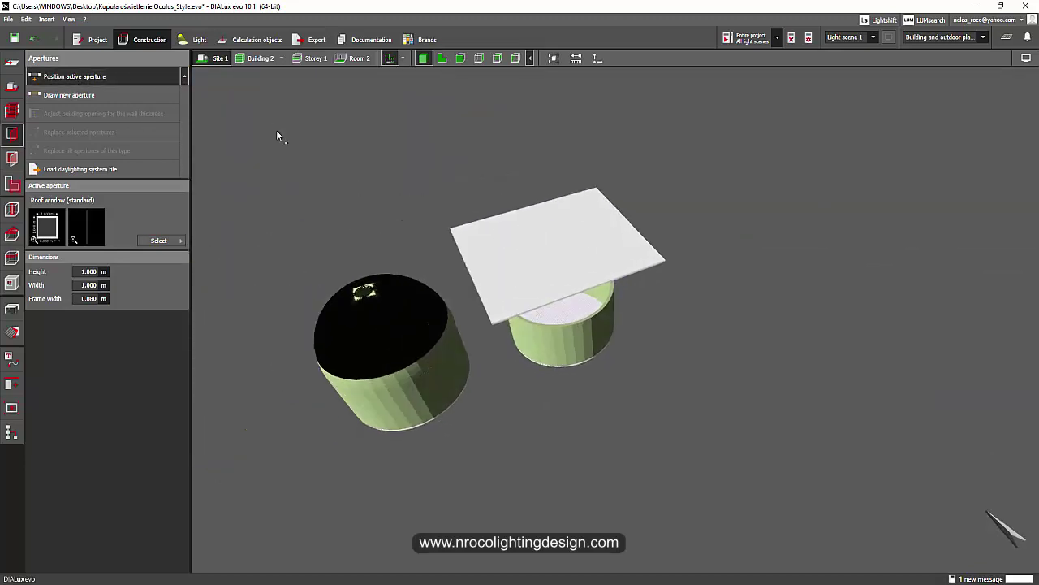
{"action": "left_click", "coordinate": [548, 253]}
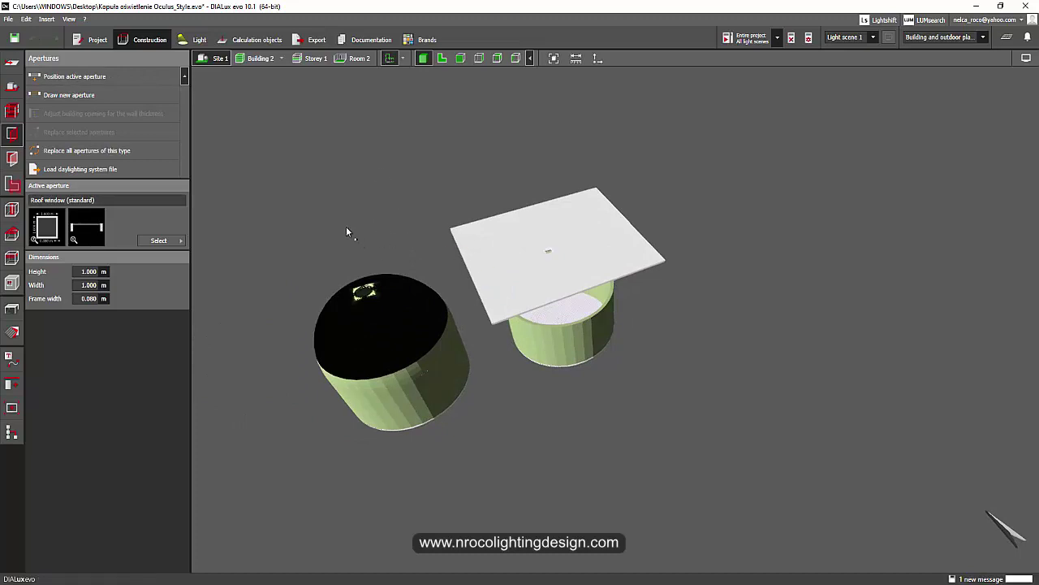
Select the roof window on the original dome building to read its dimensions.
{"action": "scroll", "coordinate": [562, 262], "scroll_direction": "up", "scroll_amount": 5}
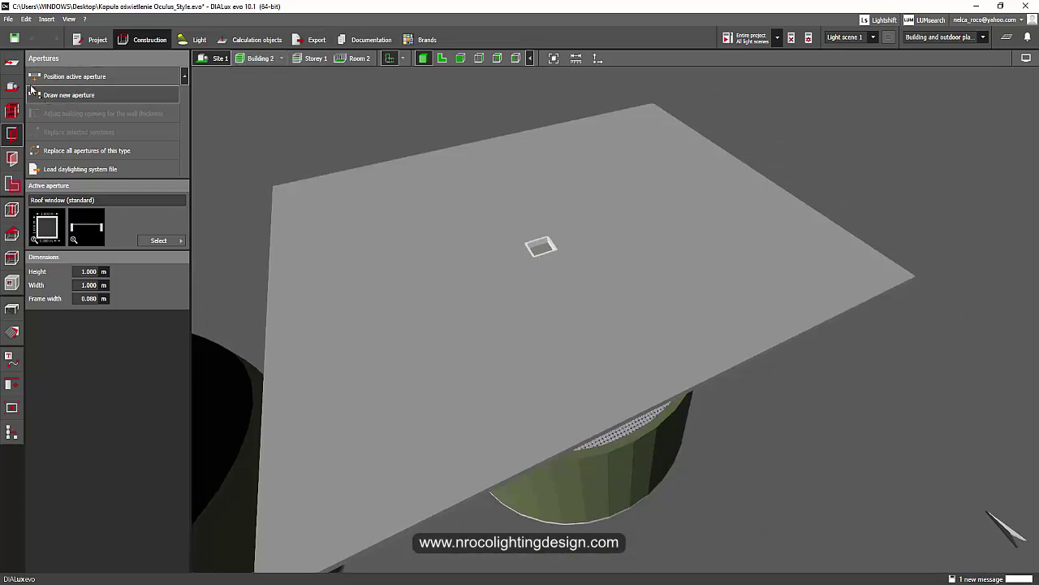
{"action": "scroll", "coordinate": [401, 266], "scroll_direction": "down", "scroll_amount": 5}
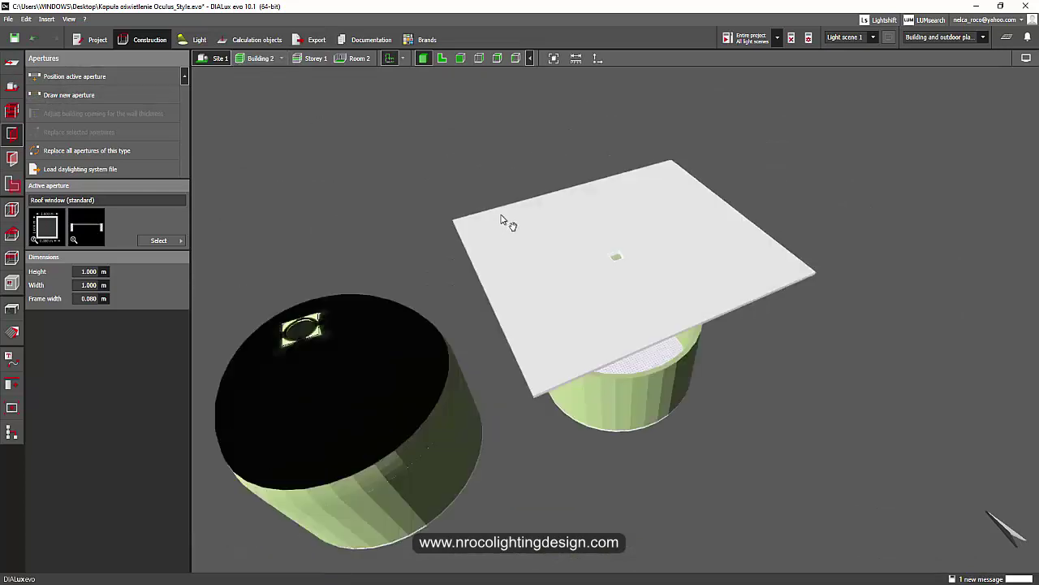
{"action": "left_click", "coordinate": [365, 328]}
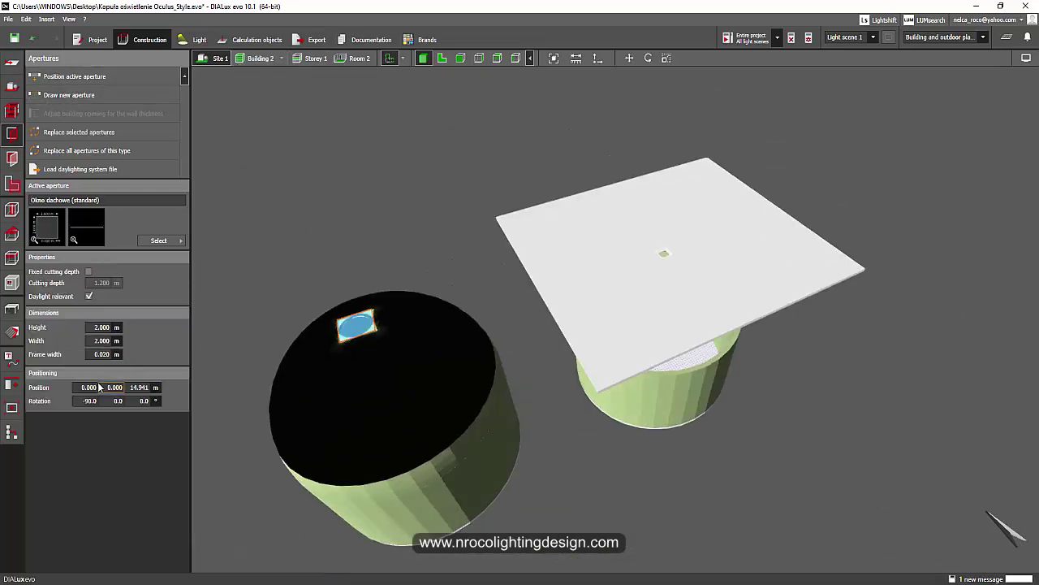
Set the height and width of the roof window in Building 2's flat roof to 2 m each.
{"action": "scroll", "coordinate": [669, 256], "scroll_direction": "up", "scroll_amount": 5}
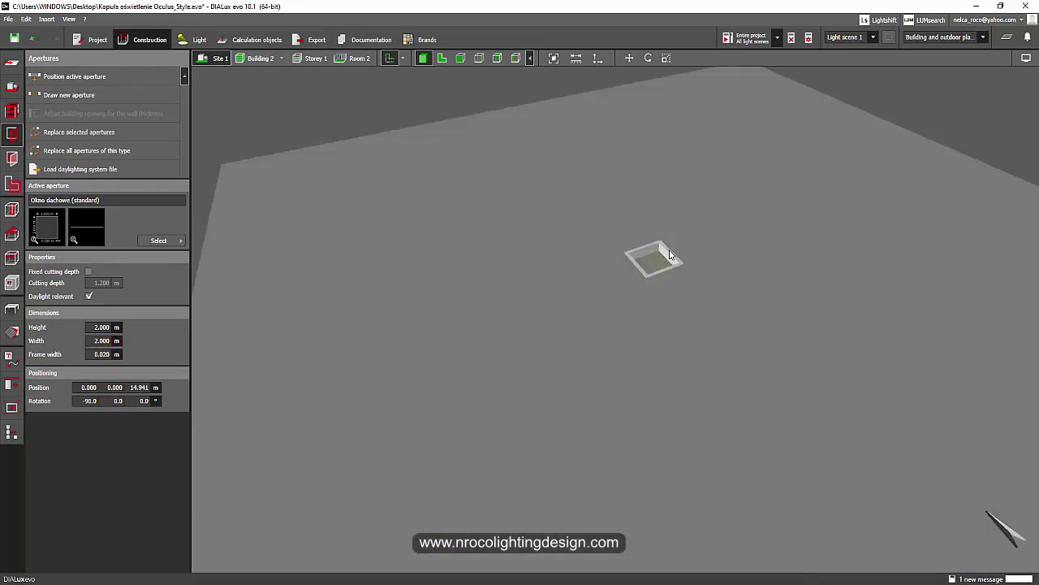
{"action": "left_click", "coordinate": [645, 268]}
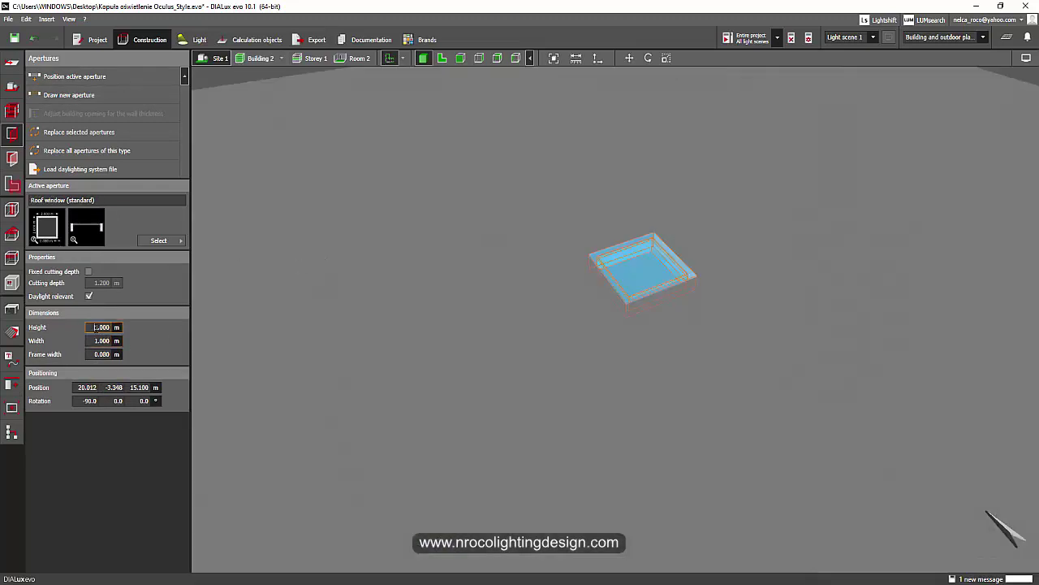
{"action": "type", "text": "2"}
{"action": "left_click", "coordinate": [104, 341]}
{"action": "type", "text": "2"}
{"action": "left_click", "coordinate": [103, 327]}
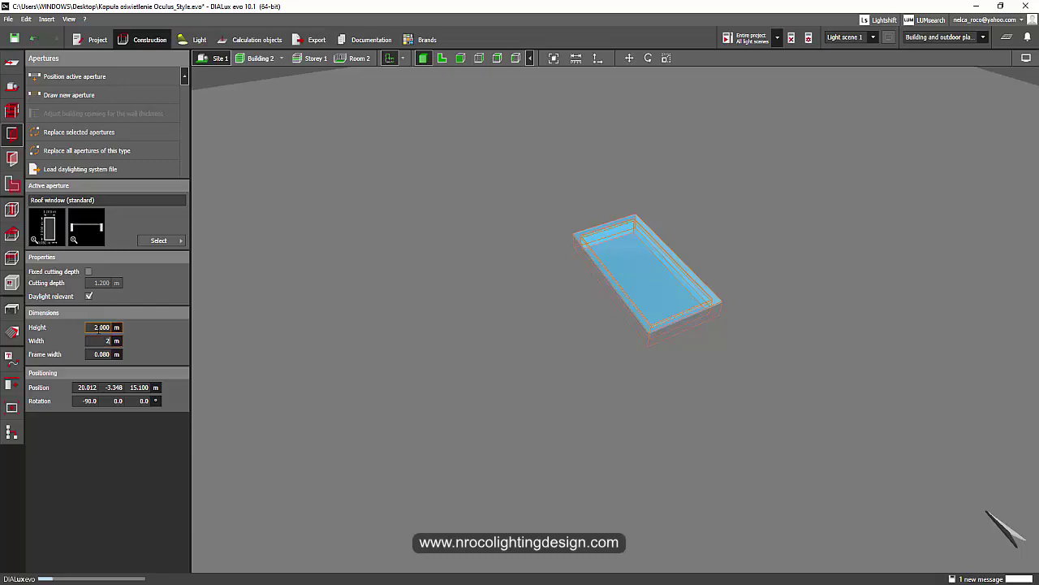
Move the roof window in plan view toward the centre of Building 2's circular walls.
{"action": "left_click", "coordinate": [442, 59]}
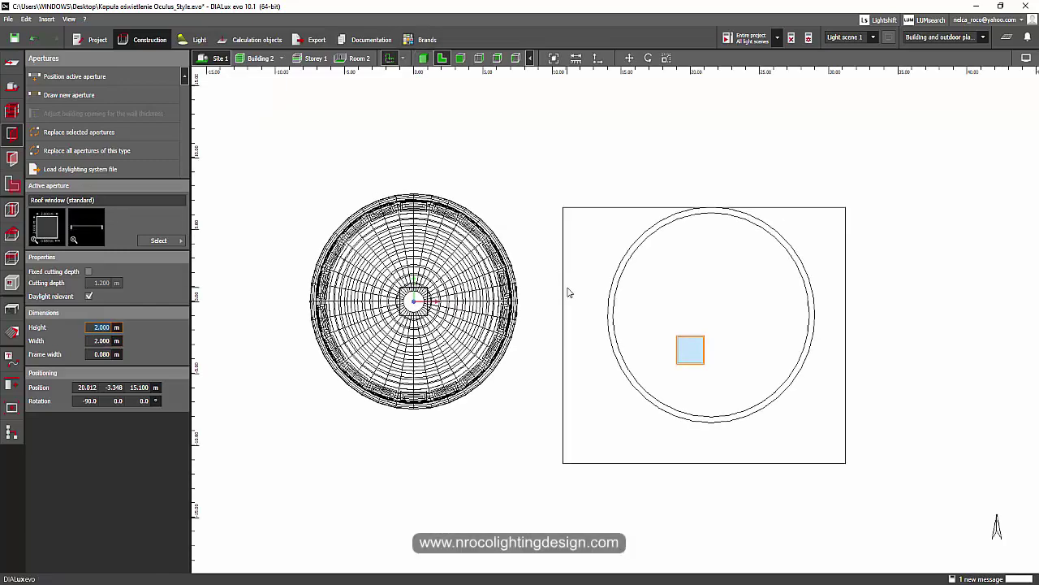
{"action": "right_click", "coordinate": [684, 341]}
{"action": "left_click", "coordinate": [708, 354]}
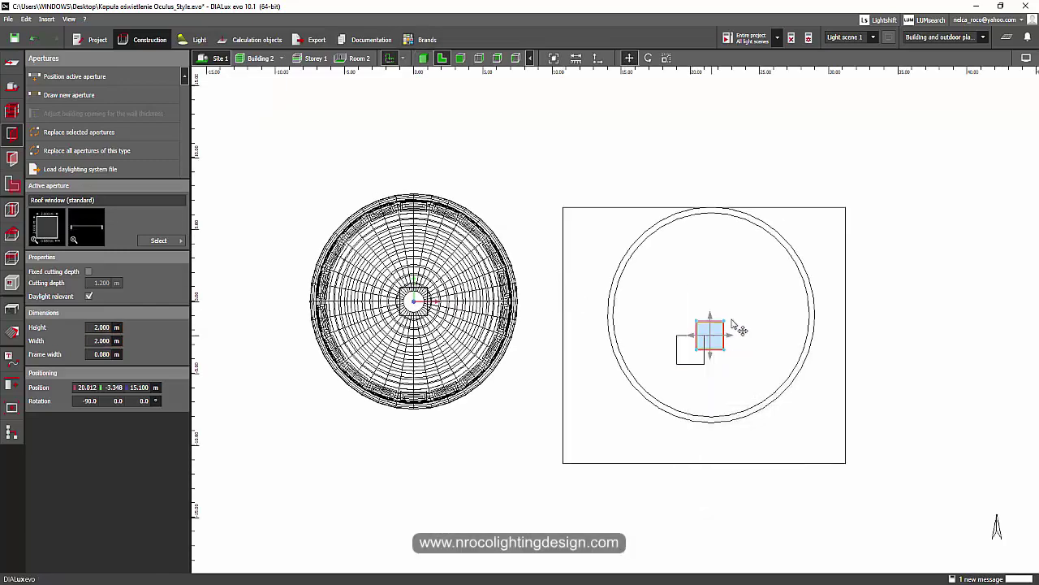
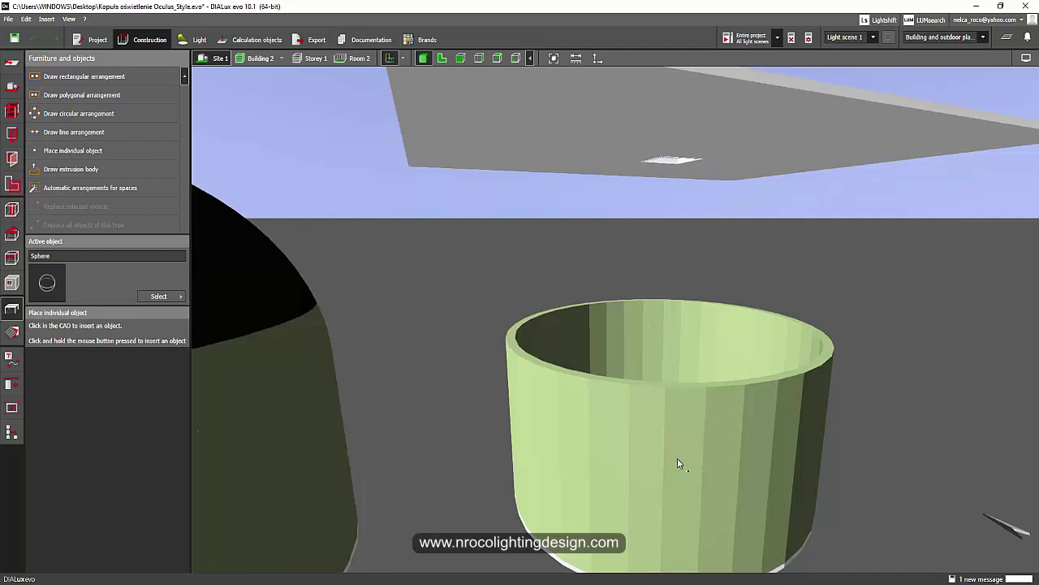
Scale the sphere near Building 2's circular wall in plan view to 15 m in every dimension.
{"action": "left_click", "coordinate": [441, 58]}
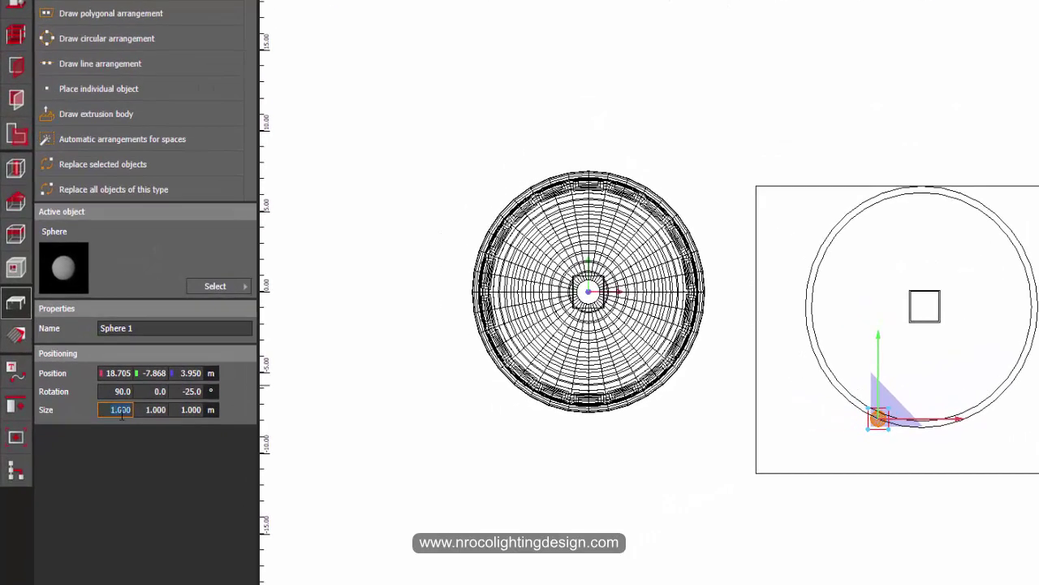
{"action": "type", "text": "15"}
{"action": "left_click", "coordinate": [151, 410]}
{"action": "type", "text": "15"}
{"action": "key", "text": "Return"}
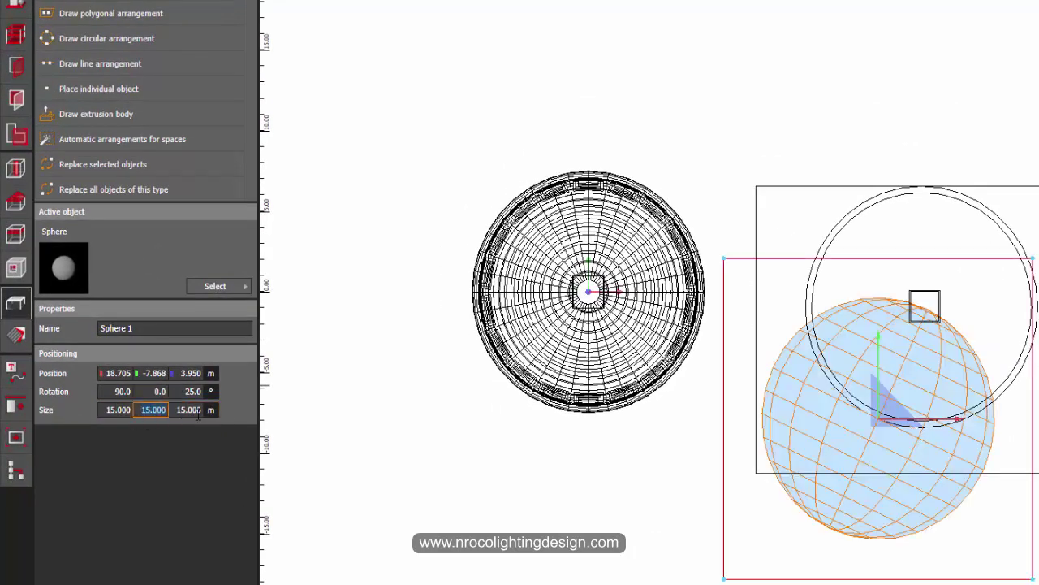
Set the sphere's X and Z rotations to 0° and centre it over Building 2's circular walls in plan view.
{"action": "left_click_drag", "start_coordinate": [882, 422], "coordinate": [830, 479]}
{"action": "left_click", "coordinate": [193, 391]}
{"action": "type", "text": "0"}
{"action": "key", "text": "Return"}
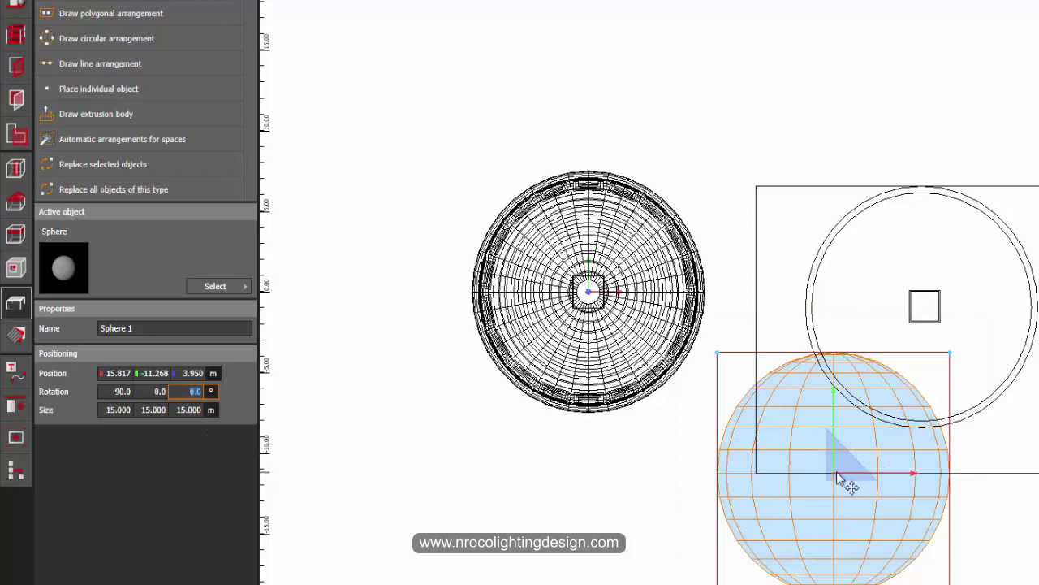
{"action": "left_click", "coordinate": [114, 392]}
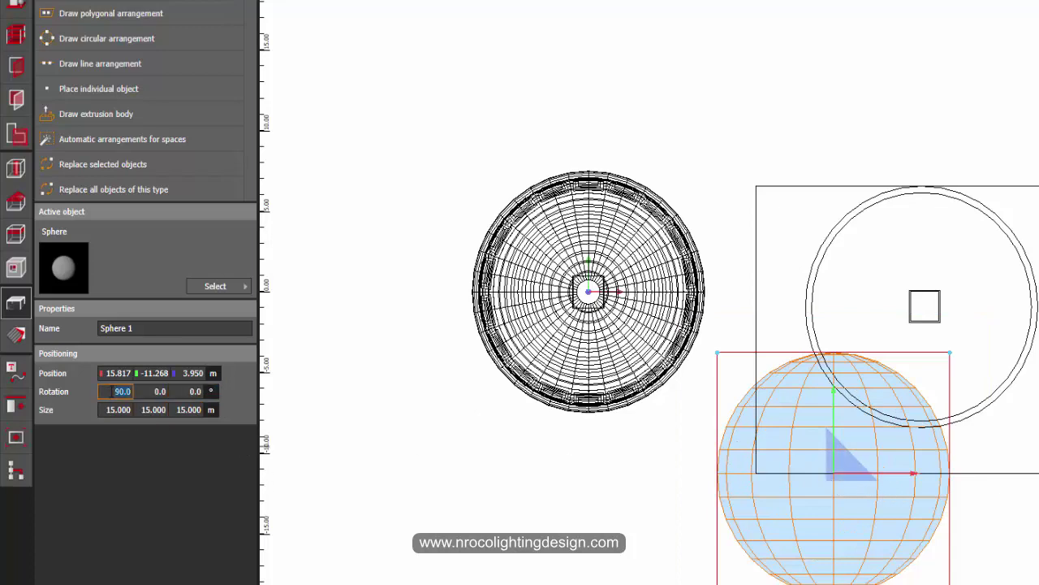
{"action": "type", "text": "0"}
{"action": "key", "text": "Return"}
{"action": "left_click_drag", "start_coordinate": [835, 476], "coordinate": [924, 308]}
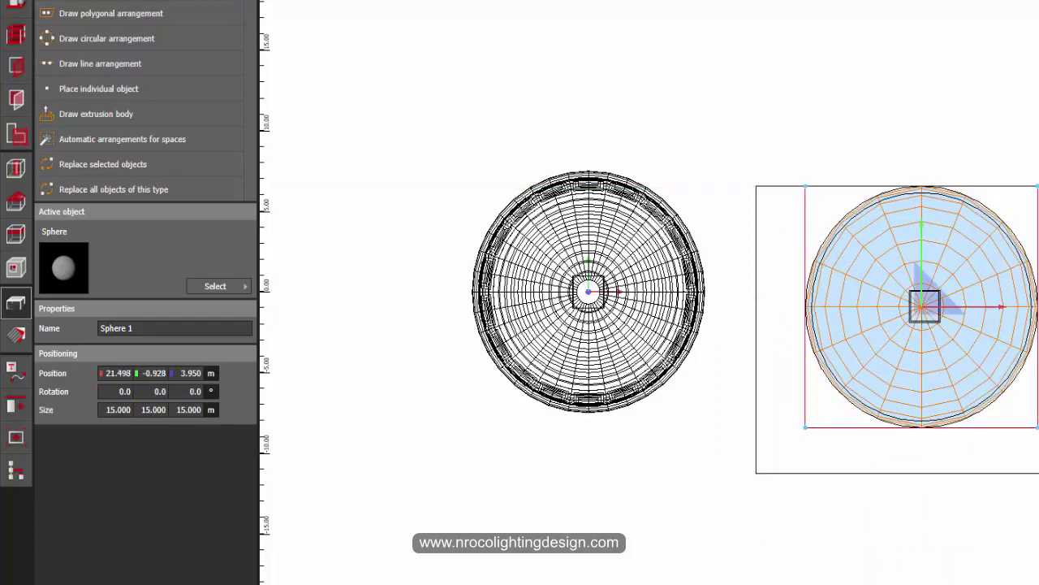
Raise the sphere to a height position of 7.670 m in elevation view, and return to plan view to check its alignment.
{"action": "scroll", "coordinate": [1024, 199], "scroll_direction": "up", "scroll_amount": 4}
{"action": "middle_click_drag", "start_coordinate": [1025, 199], "coordinate": [754, 270]}
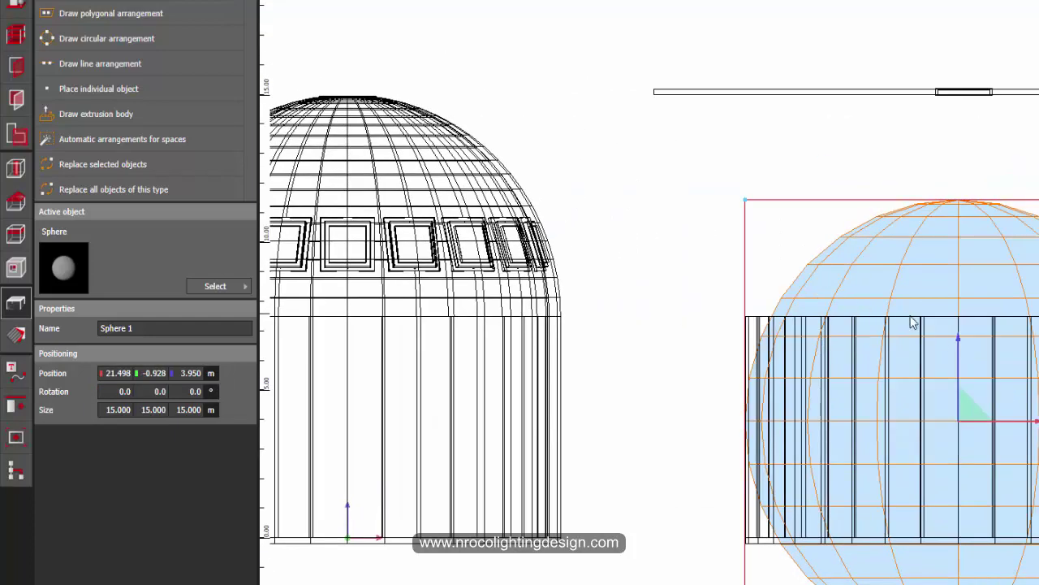
{"action": "left_click_drag", "start_coordinate": [960, 333], "coordinate": [969, 228]}
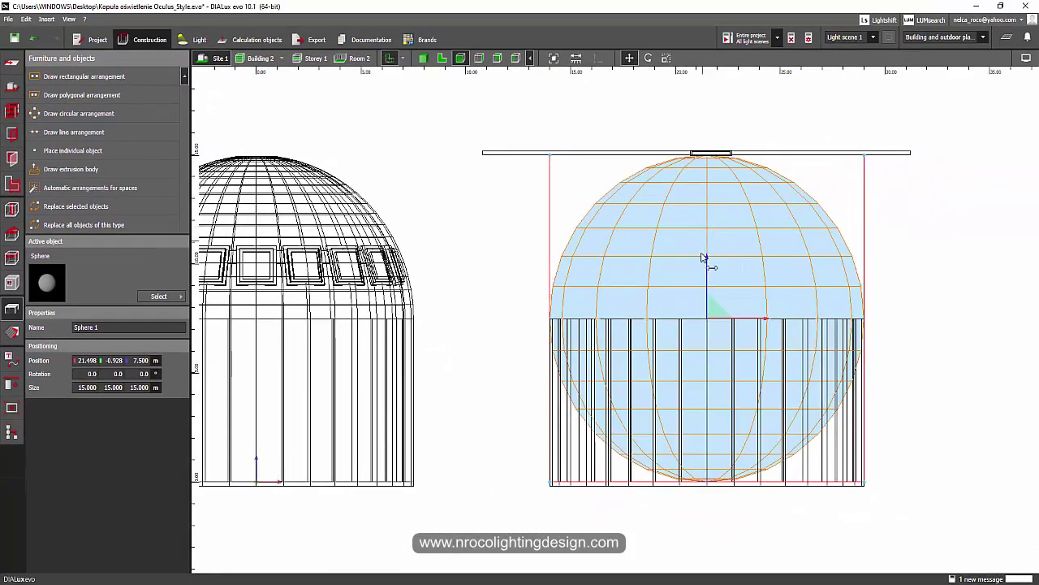
{"action": "left_click_drag", "start_coordinate": [707, 262], "coordinate": [707, 258]}
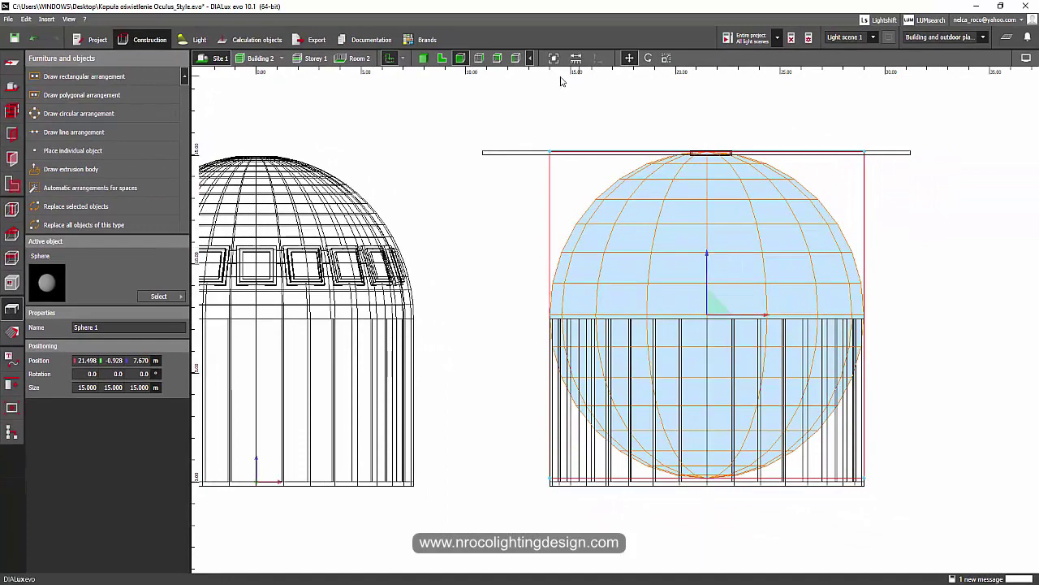
{"action": "left_click", "coordinate": [441, 58]}
{"action": "scroll", "coordinate": [703, 287], "scroll_direction": "up", "scroll_amount": 4}
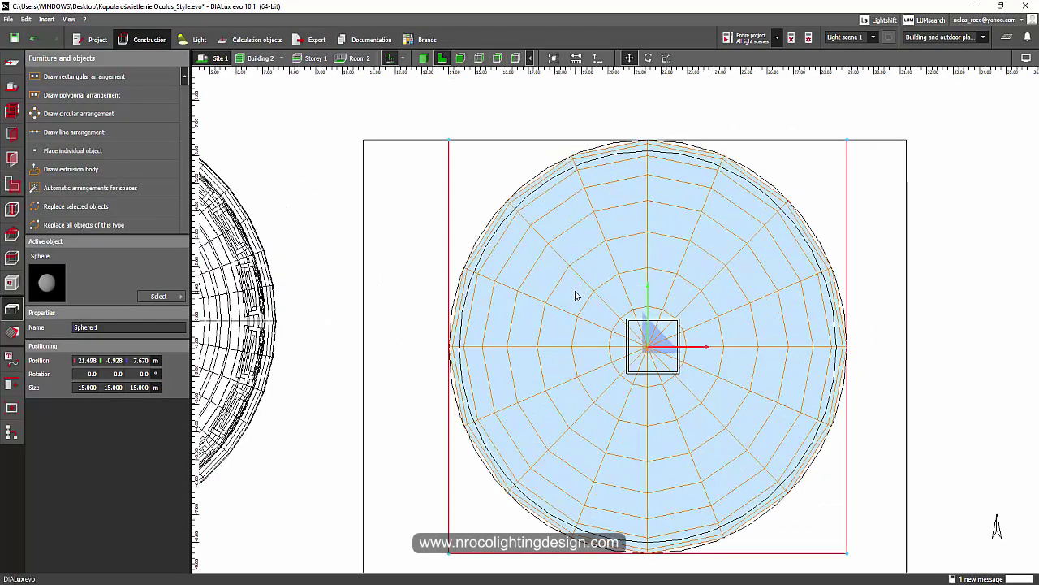
{"action": "scroll", "coordinate": [575, 296], "scroll_direction": "down", "scroll_amount": 3}
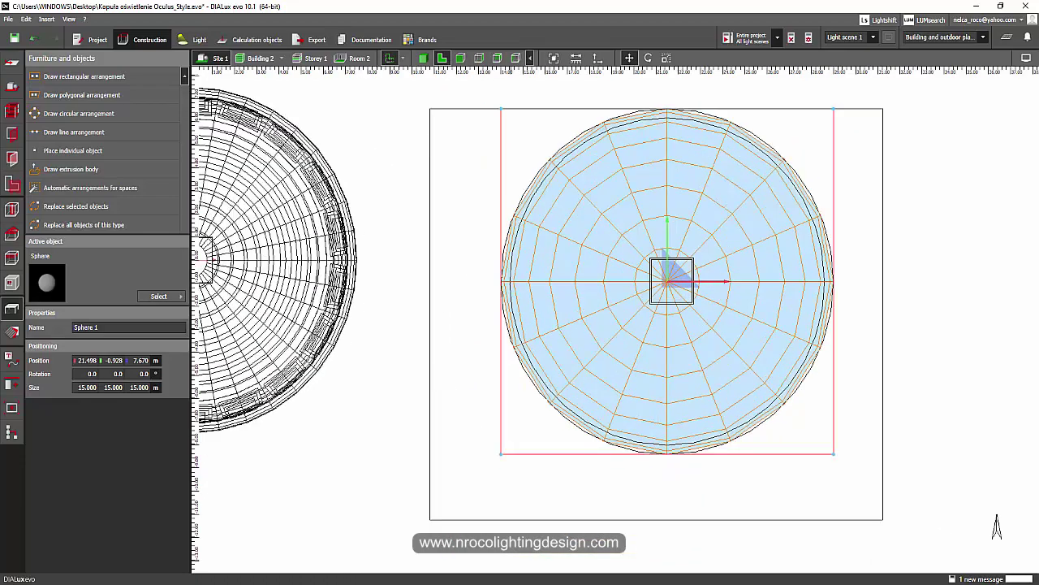
Switch to Chrome, open 3D Warehouse in a new tab, and search its models for "dome ceiling".
{"action": "mouse_move", "coordinate": [517, 583]}
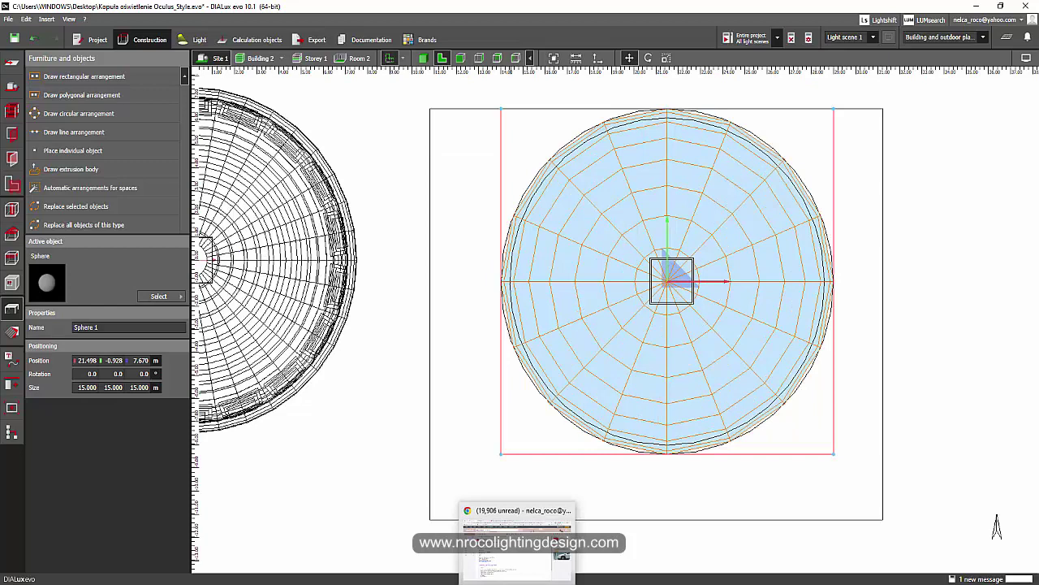
{"action": "left_click", "coordinate": [517, 536]}
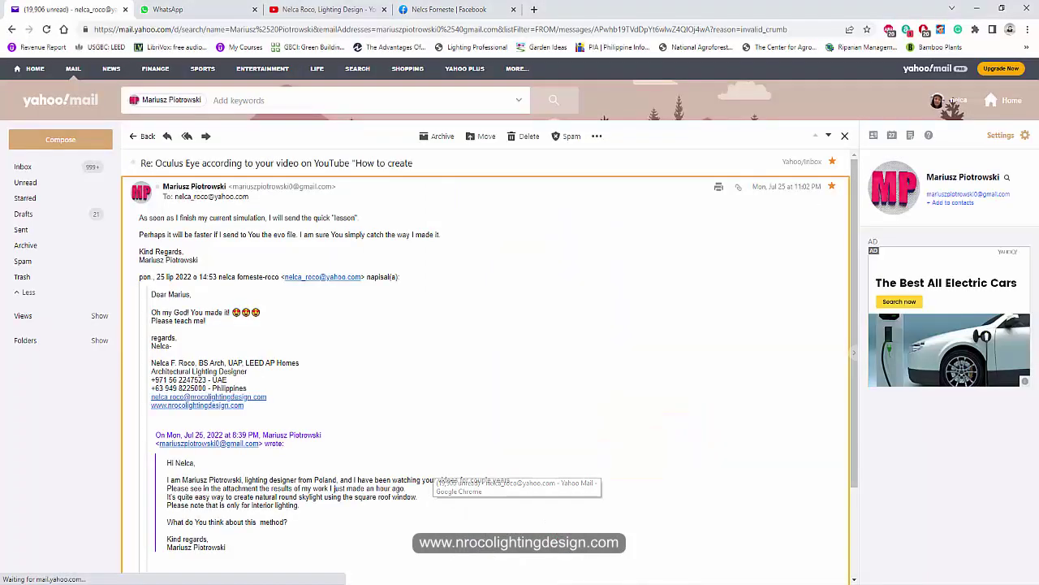
{"action": "left_click", "coordinate": [534, 9]}
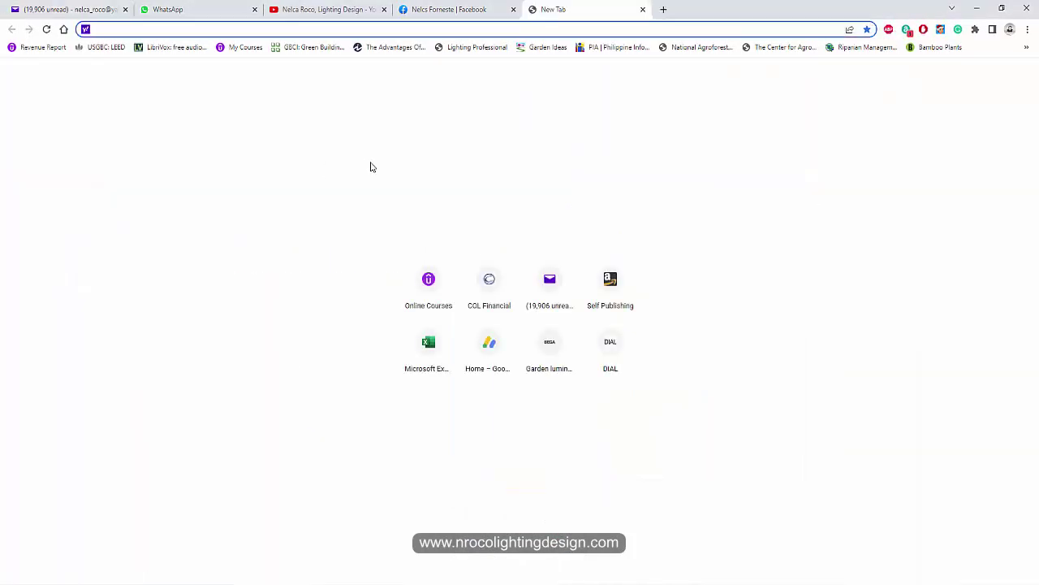
{"action": "type", "text": "3d"}
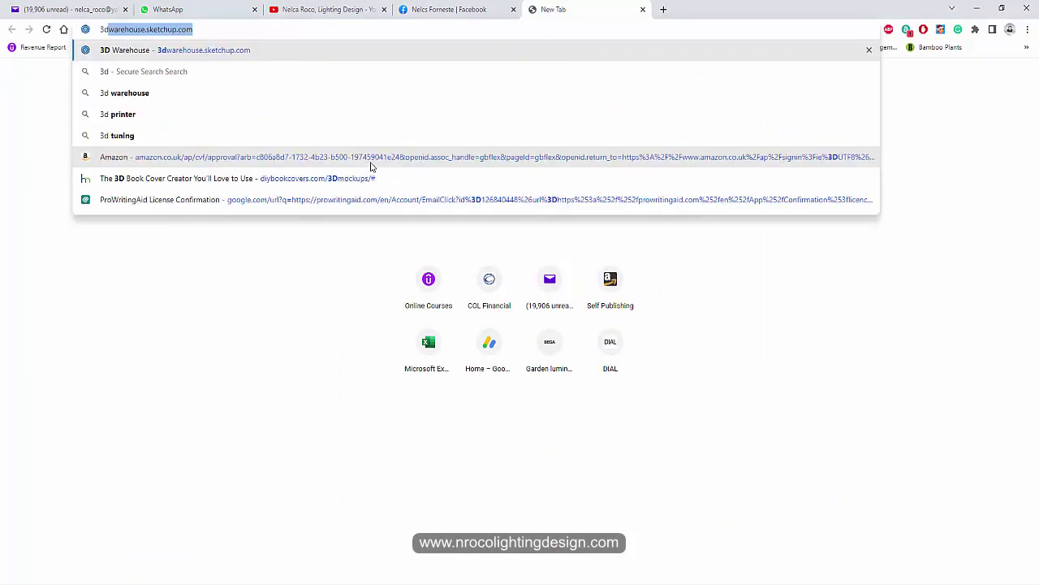
{"action": "key", "text": "Return"}
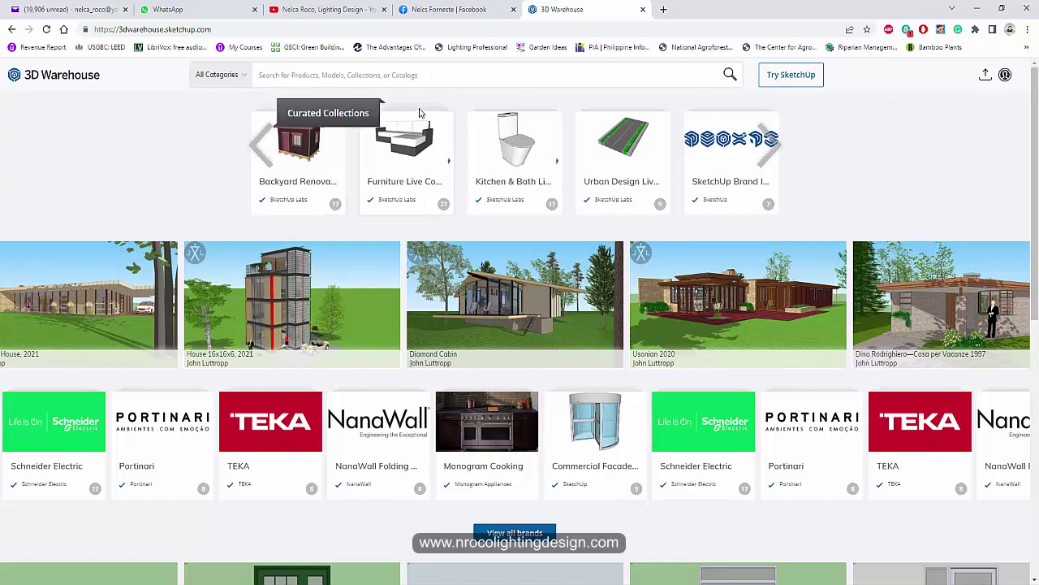
{"action": "type", "text": "dom"}
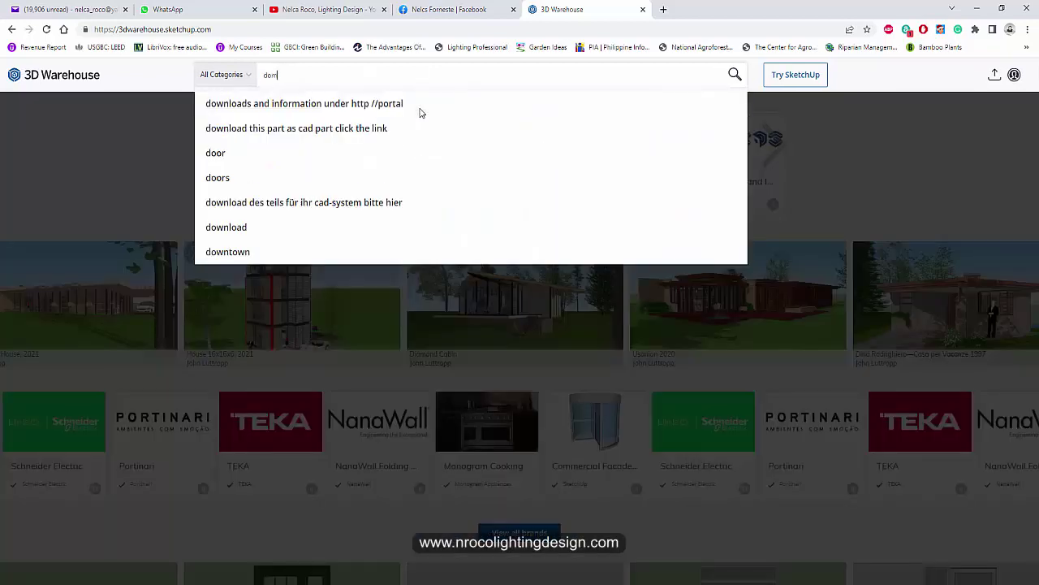
{"action": "type", "text": "e ceiling"}
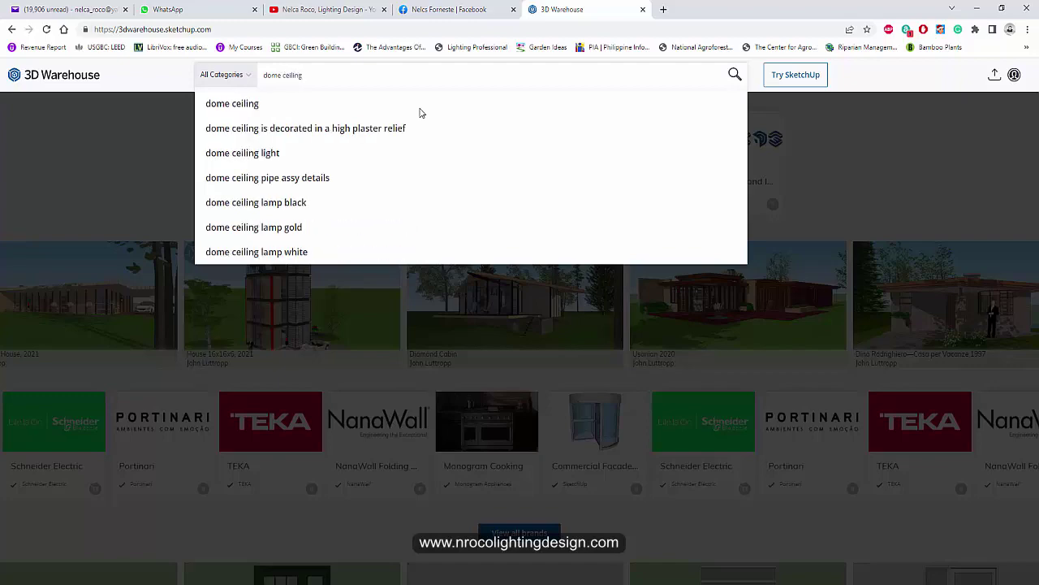
{"action": "key", "text": "Return"}
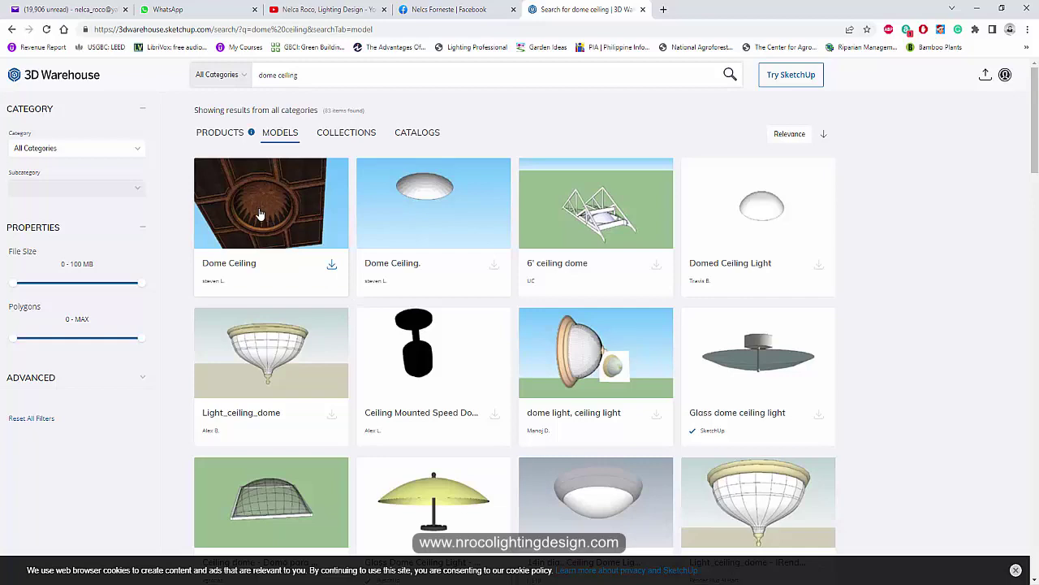
Look through the dome ceiling models for a suitable dome, and return to DIALux evo, declining to save the project.
{"action": "scroll", "coordinate": [642, 268], "scroll_direction": "down", "scroll_amount": 3}
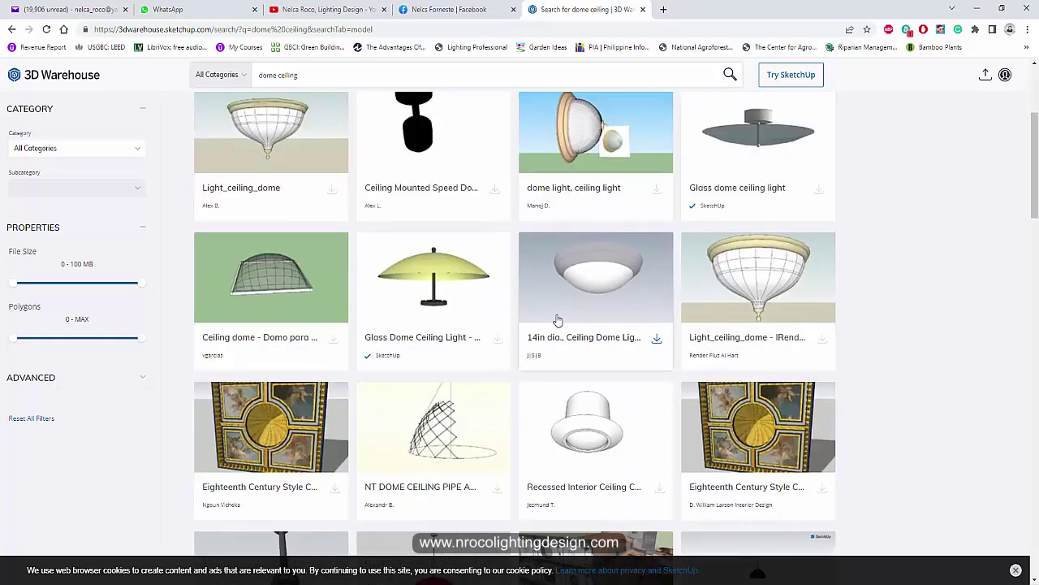
{"action": "scroll", "coordinate": [558, 320], "scroll_direction": "down", "scroll_amount": 6}
{"action": "scroll", "coordinate": [444, 335], "scroll_direction": "down", "scroll_amount": 5}
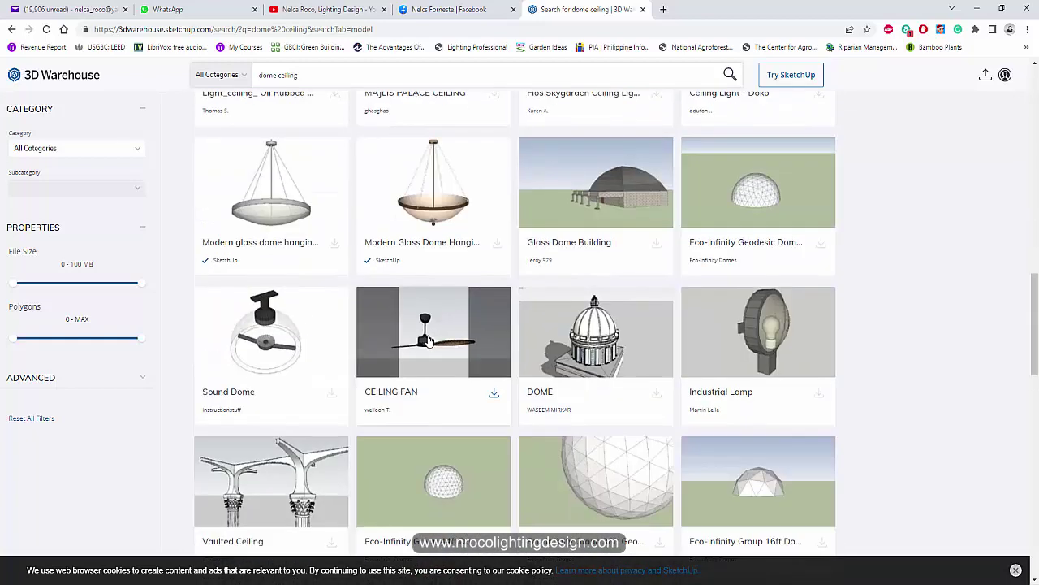
{"action": "scroll", "coordinate": [755, 317], "scroll_direction": "up", "scroll_amount": 2}
{"action": "scroll", "coordinate": [755, 315], "scroll_direction": "down", "scroll_amount": 2}
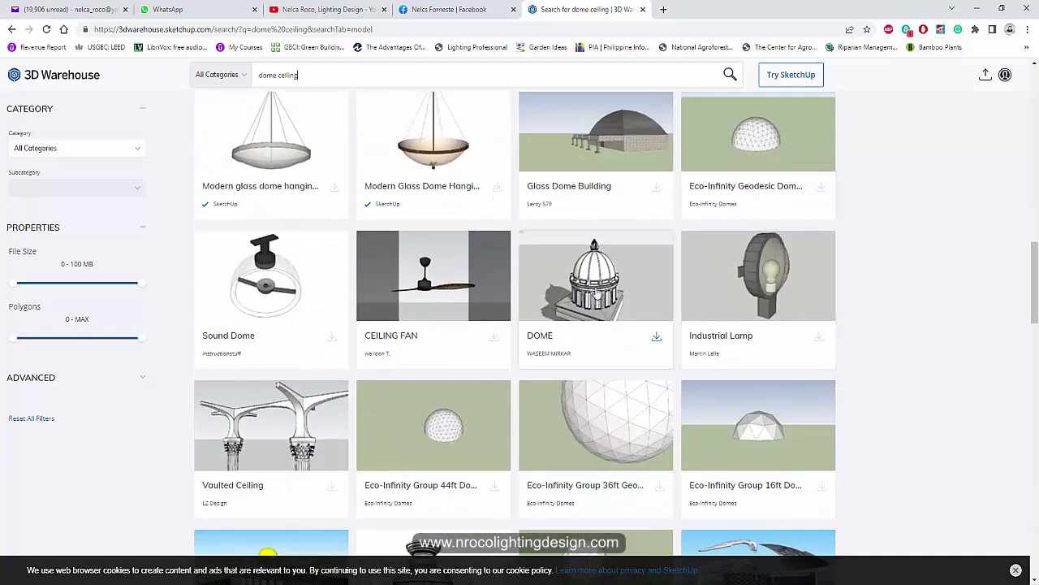
{"action": "scroll", "coordinate": [625, 324], "scroll_direction": "down", "scroll_amount": 4}
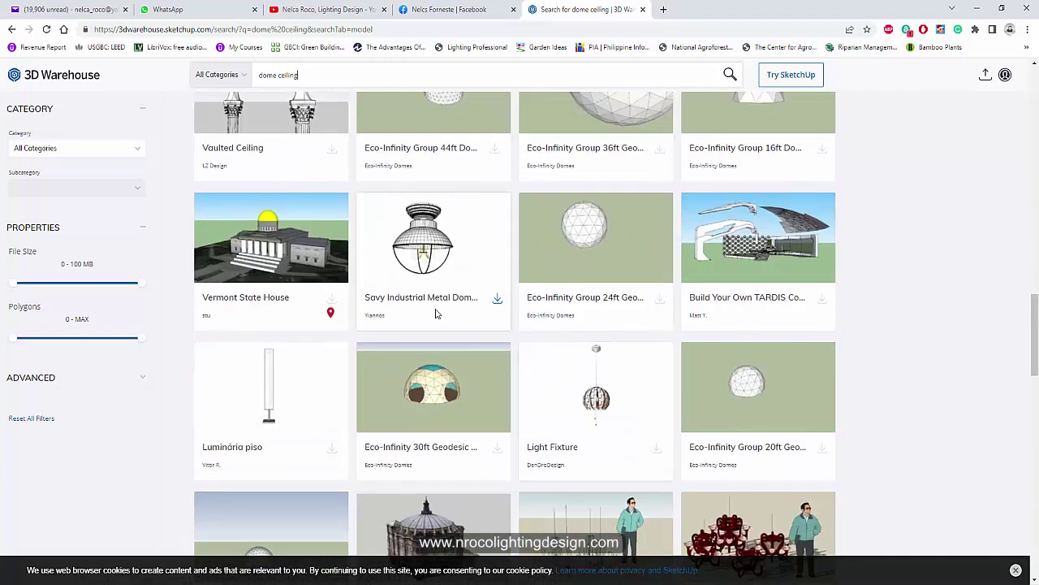
{"action": "scroll", "coordinate": [436, 311], "scroll_direction": "down", "scroll_amount": 3}
{"action": "scroll", "coordinate": [426, 349], "scroll_direction": "down", "scroll_amount": 3}
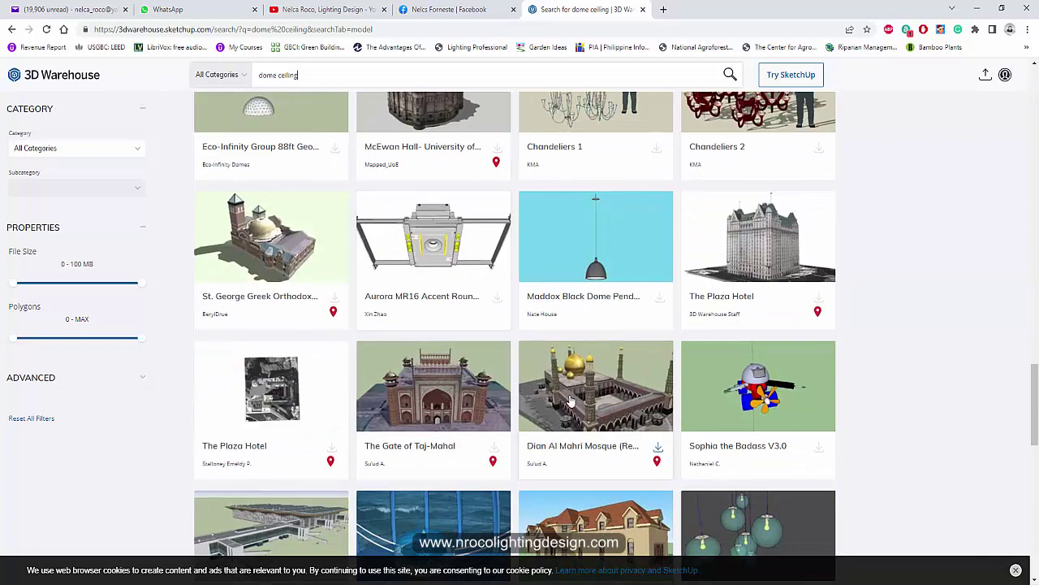
{"action": "scroll", "coordinate": [587, 406], "scroll_direction": "down", "scroll_amount": 1}
{"action": "scroll", "coordinate": [587, 406], "scroll_direction": "down", "scroll_amount": 7}
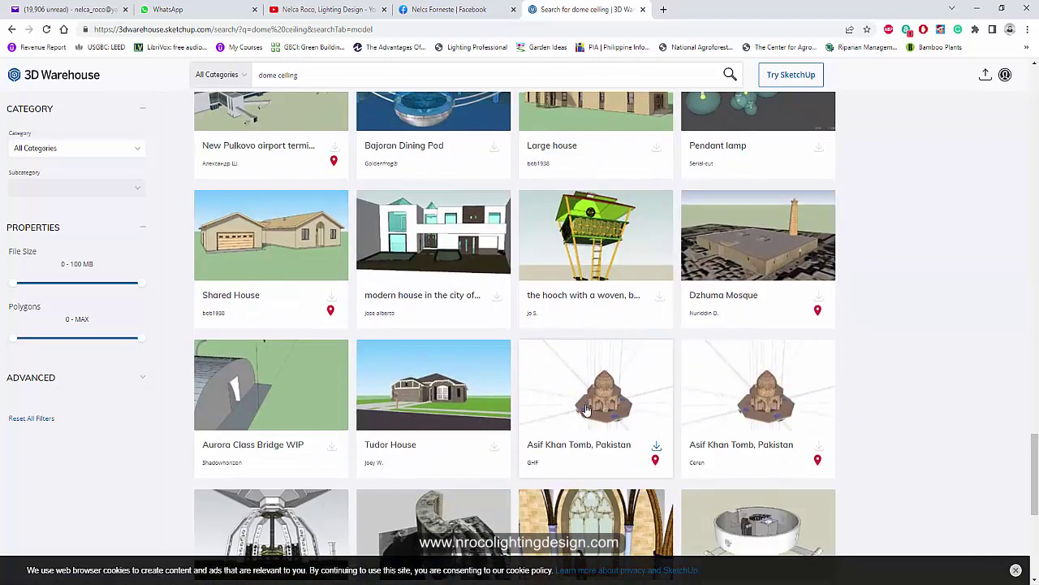
{"action": "scroll", "coordinate": [568, 416], "scroll_direction": "down", "scroll_amount": 2}
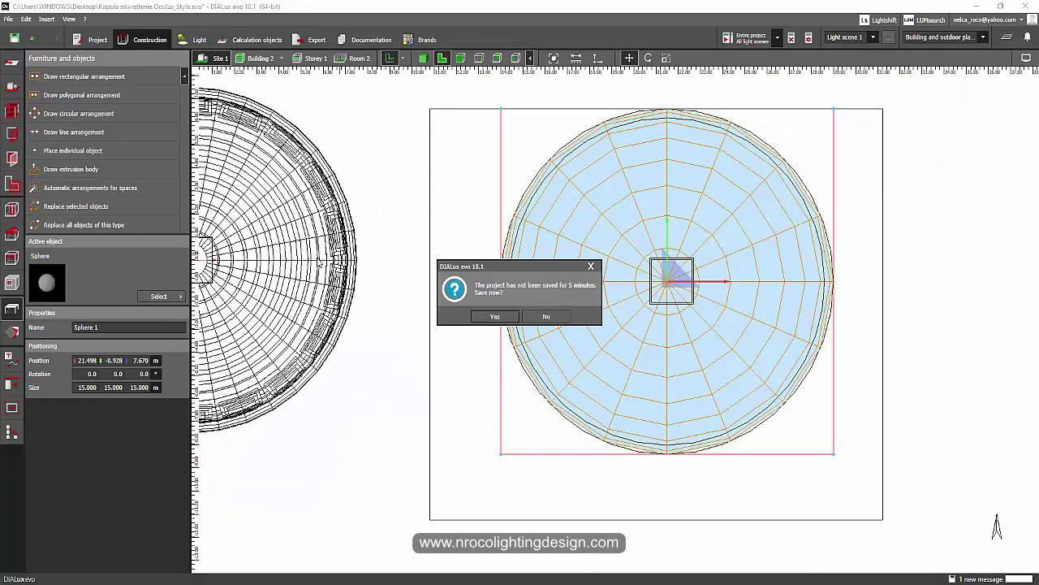
{"action": "left_click", "coordinate": [567, 316]}
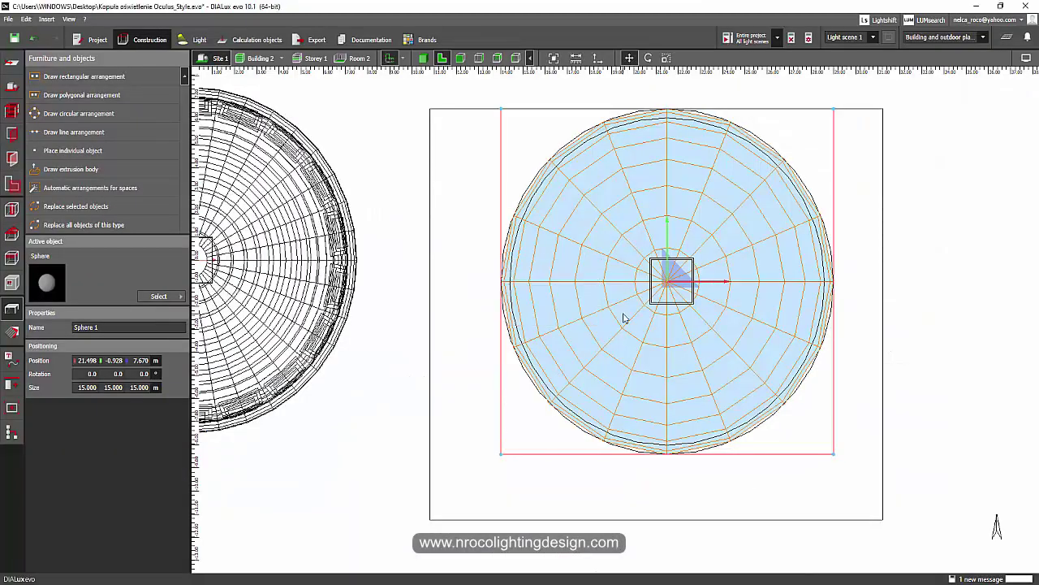
Paste a copy of the sphere in place and set the copy's size to 14 m in all three directions.
{"action": "key", "text": "ctrl+v"}
{"action": "left_click", "coordinate": [461, 60]}
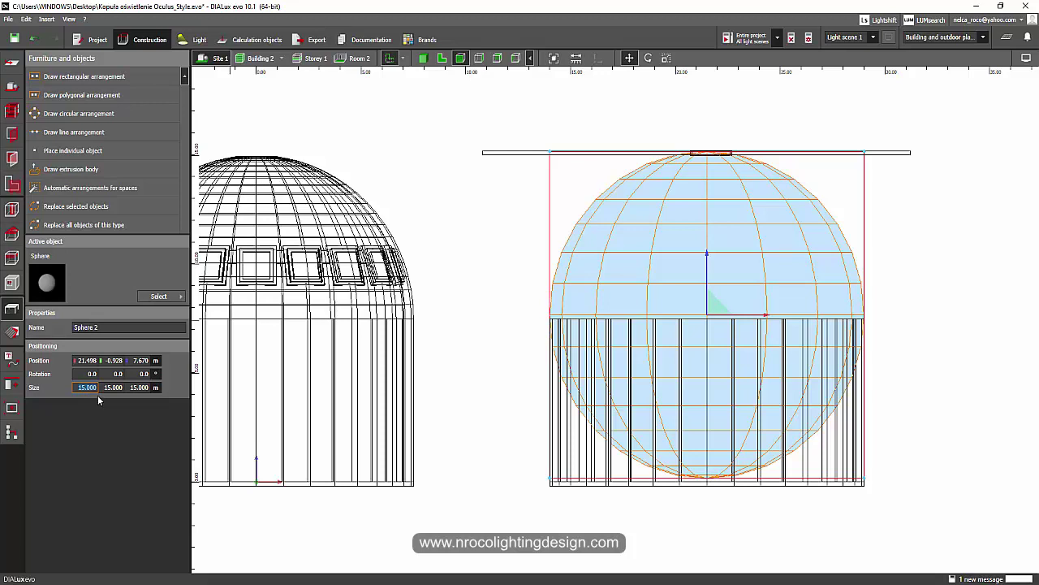
{"action": "type", "text": "14"}
{"action": "key", "text": "Tab"}
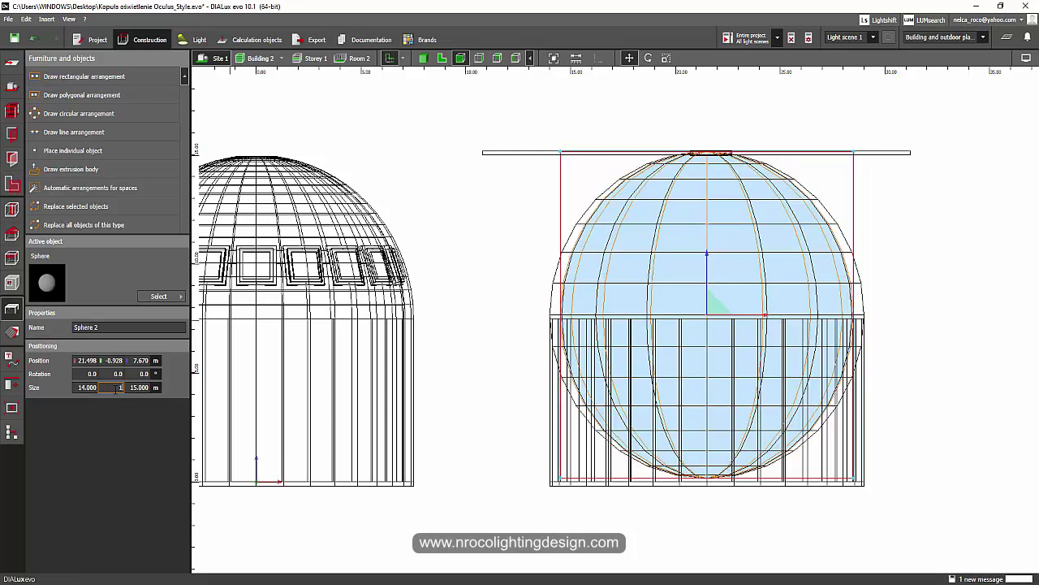
{"action": "key", "text": "Tab"}
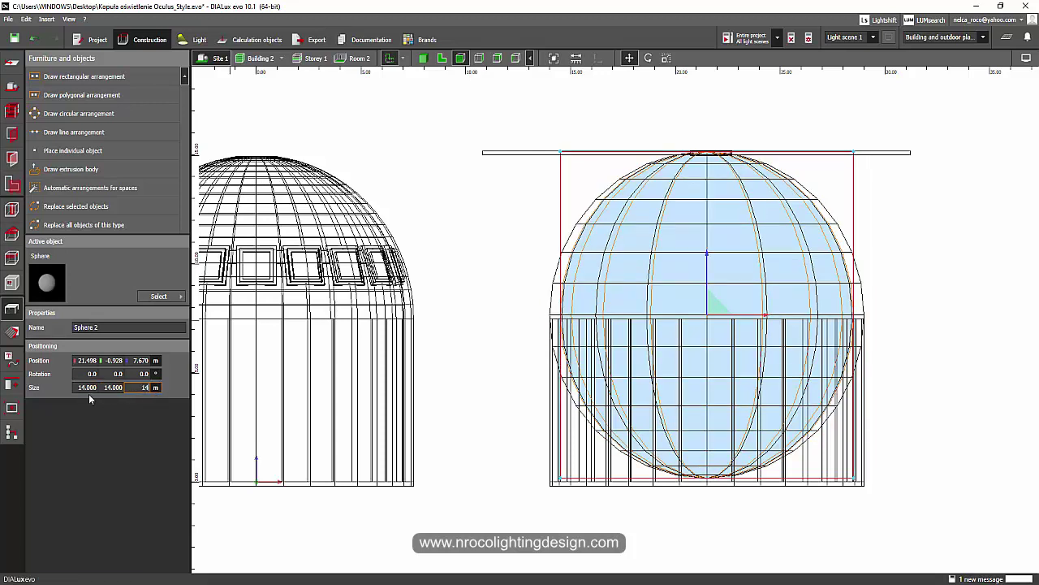
{"action": "left_click", "coordinate": [109, 387]}
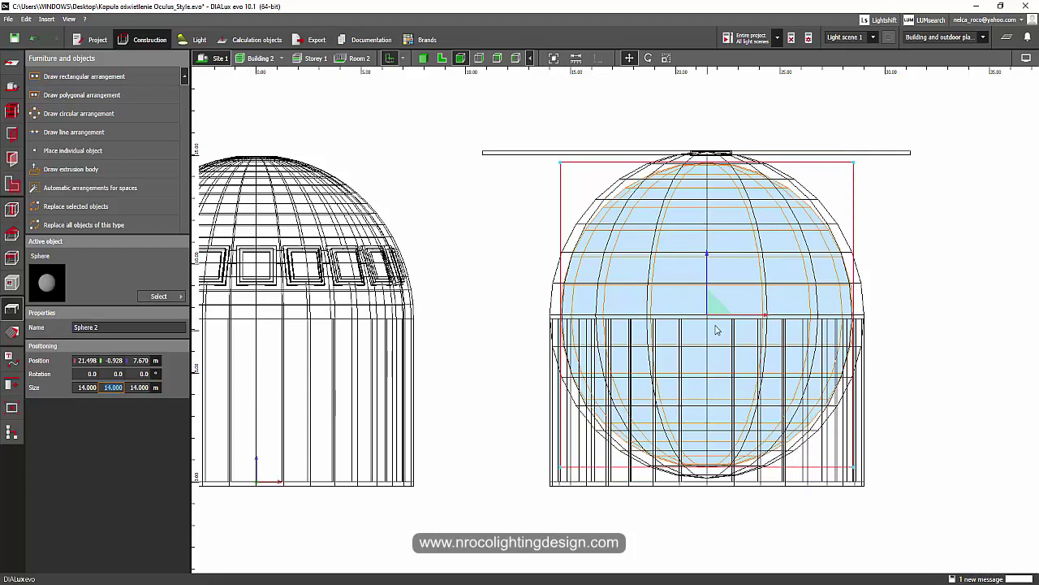
{"action": "scroll", "coordinate": [731, 199], "scroll_direction": "up", "scroll_amount": 1}
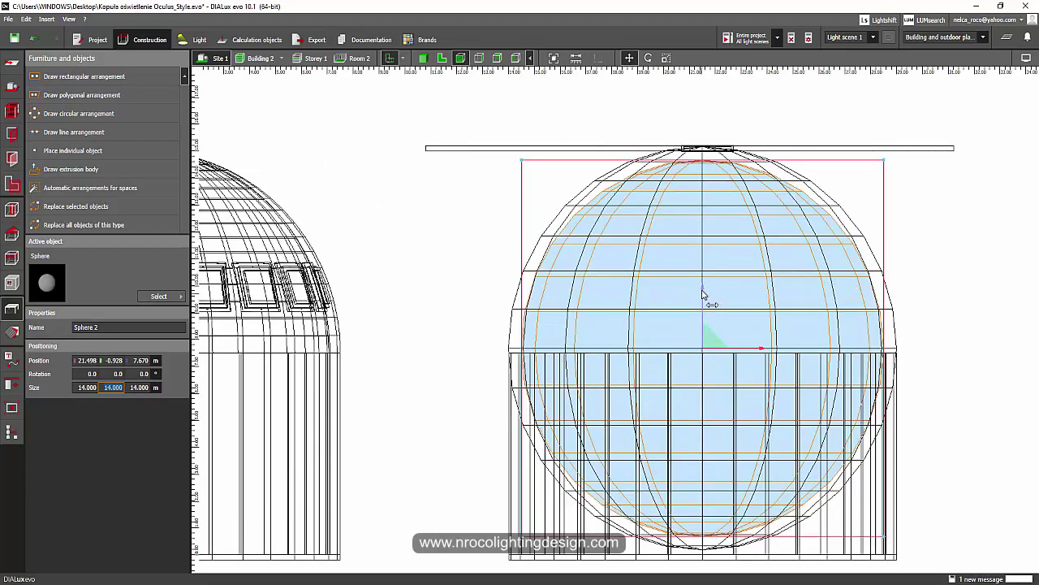
Subtract the 14 m sphere from the 15 m sphere to make a hollow shell.
{"action": "left_click", "coordinate": [703, 288]}
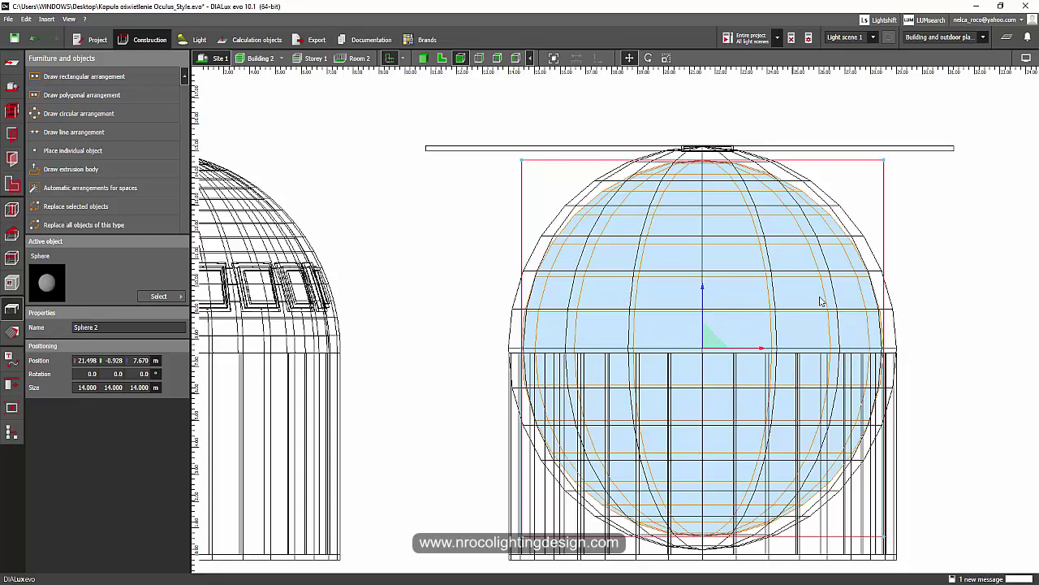
{"action": "left_click", "coordinate": [658, 247], "text": "ctrl"}
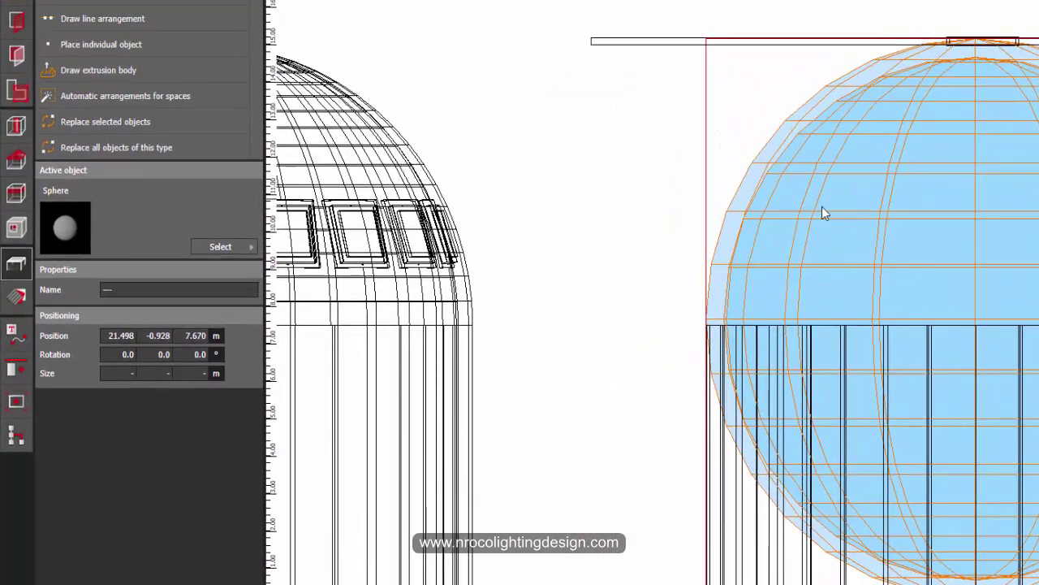
{"action": "left_click", "coordinate": [16, 371]}
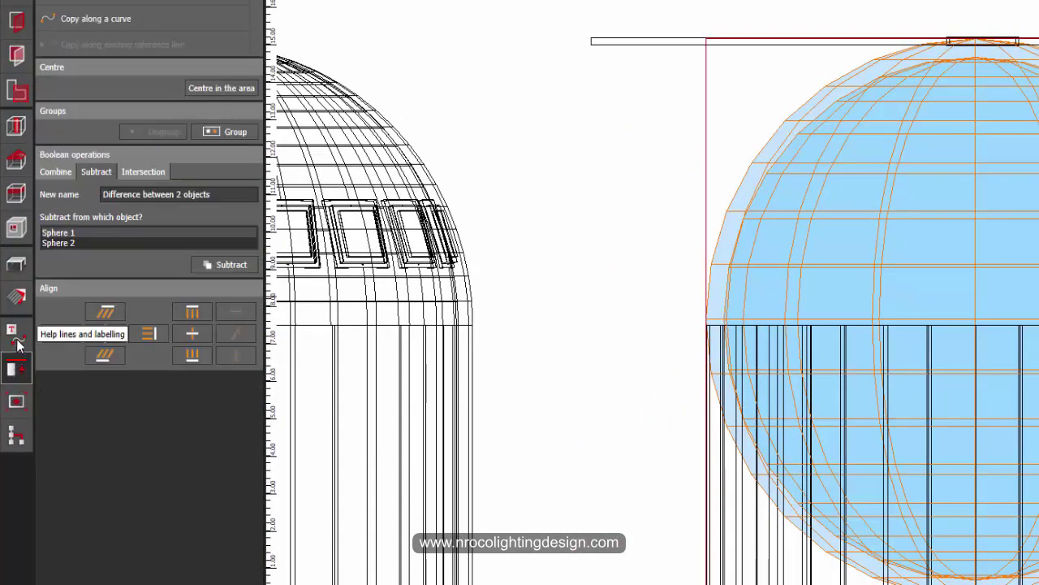
{"action": "left_click", "coordinate": [69, 236]}
{"action": "left_click", "coordinate": [68, 242]}
{"action": "left_click", "coordinate": [66, 235]}
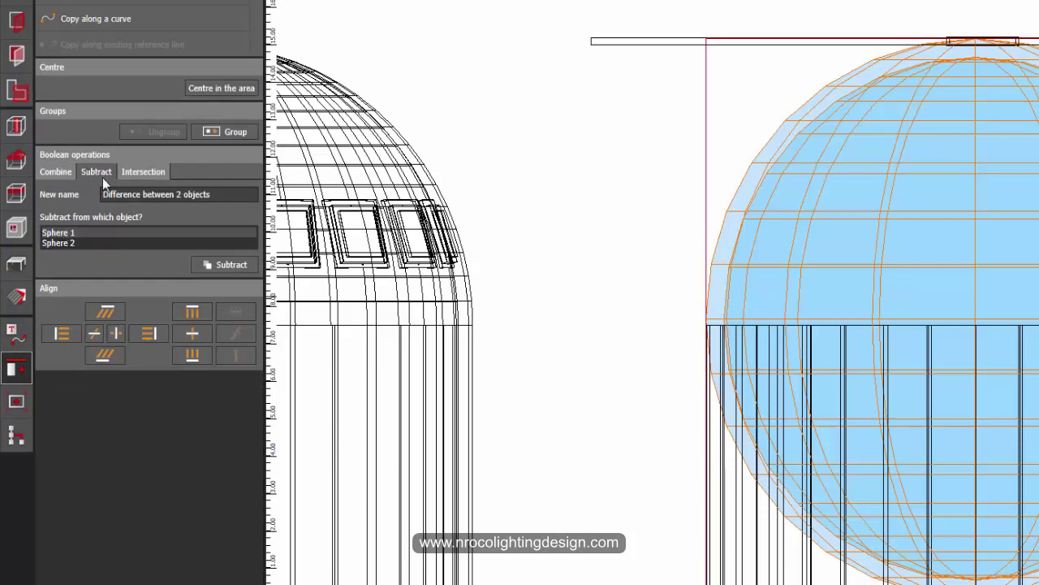
{"action": "left_click", "coordinate": [215, 265]}
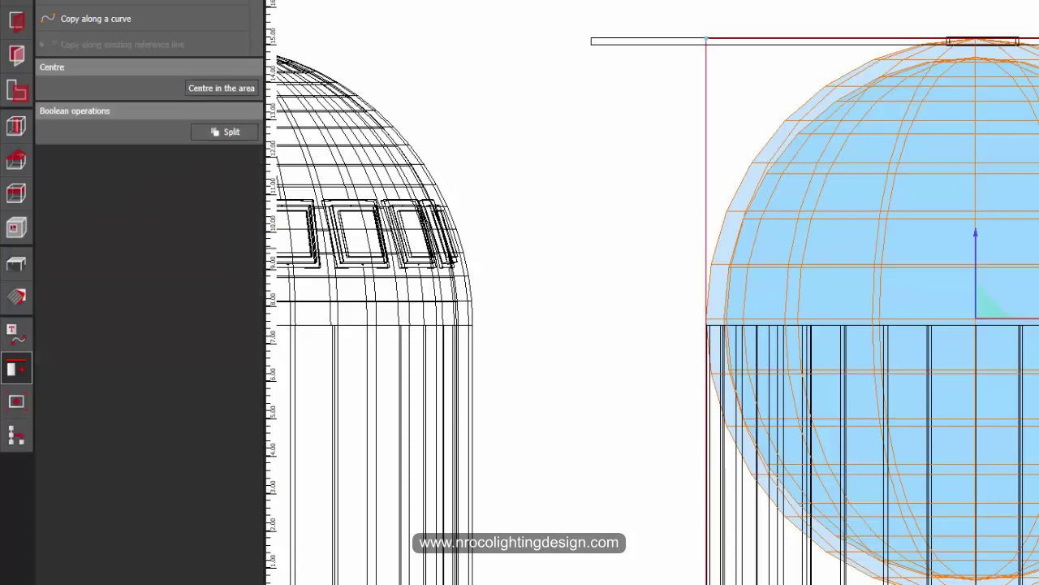
{"action": "left_click", "coordinate": [571, 22]}
Place a single standard cube just below Building 2's walls in the elevation view.
{"action": "mouse_move", "coordinate": [636, 110]}
{"action": "right_mouse_down"}
{"action": "mouse_move", "coordinate": [603, 78]}
{"action": "mouse_move", "coordinate": [616, 148]}
{"action": "mouse_move", "coordinate": [789, 97]}
{"action": "right_mouse_up"}
{"action": "scroll", "coordinate": [768, 133], "scroll_direction": "up", "scroll_amount": 5}
{"action": "middle_click_drag", "start_coordinate": [742, 146], "coordinate": [732, 146]}
{"action": "left_click_drag", "start_coordinate": [732, 152], "coordinate": [719, 246]}
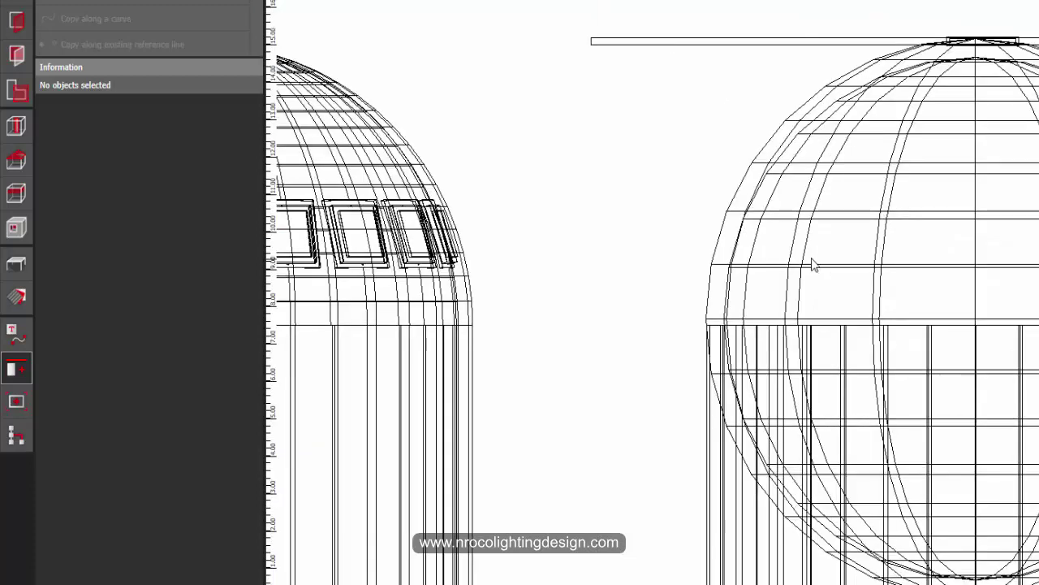
{"action": "left_click", "coordinate": [16, 266]}
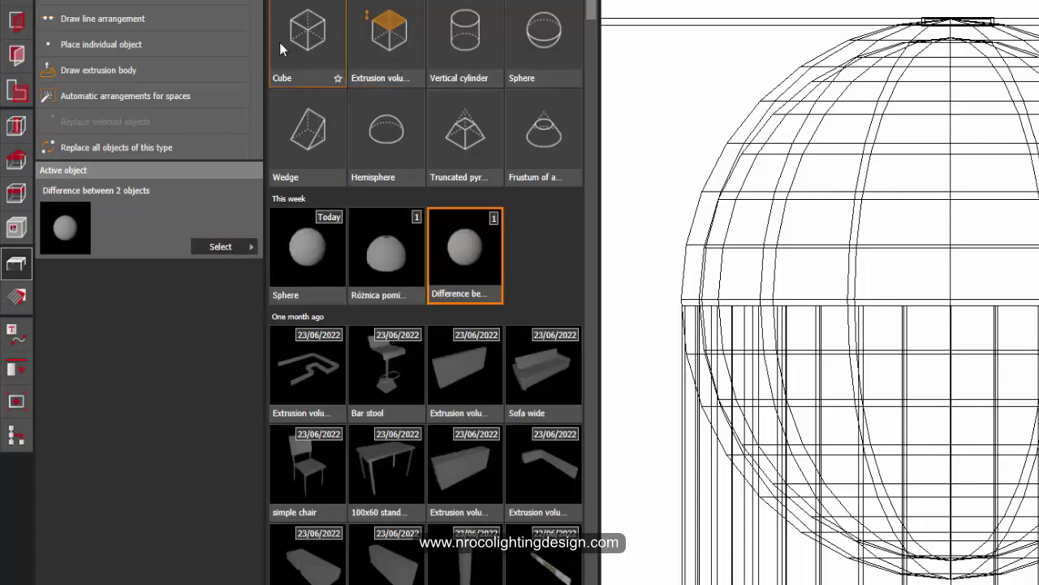
{"action": "left_click", "coordinate": [294, 41]}
{"action": "left_click", "coordinate": [81, 43]}
{"action": "scroll", "coordinate": [844, 508], "scroll_direction": "down", "scroll_amount": 2}
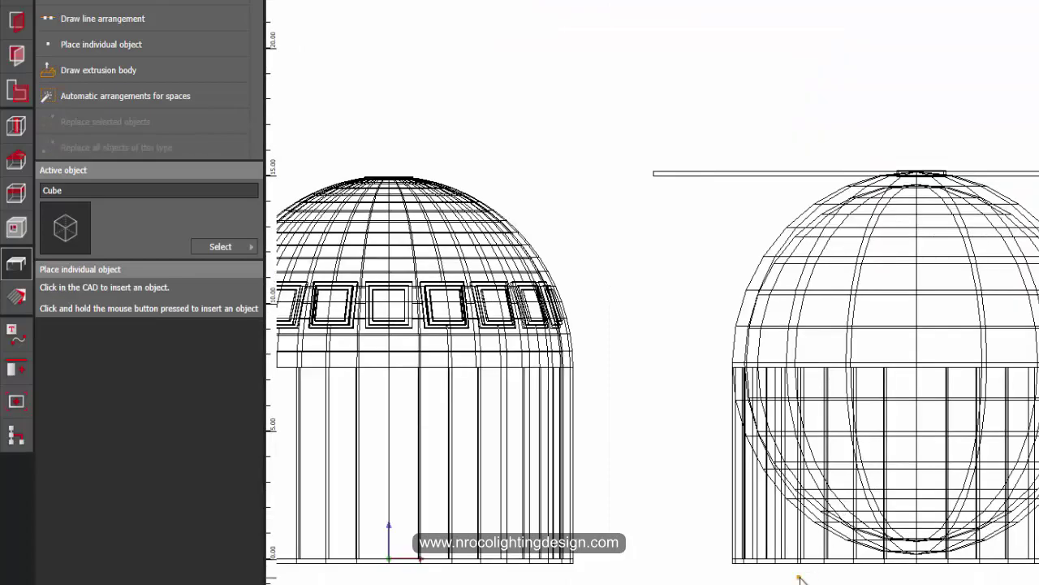
{"action": "left_click", "coordinate": [799, 574]}
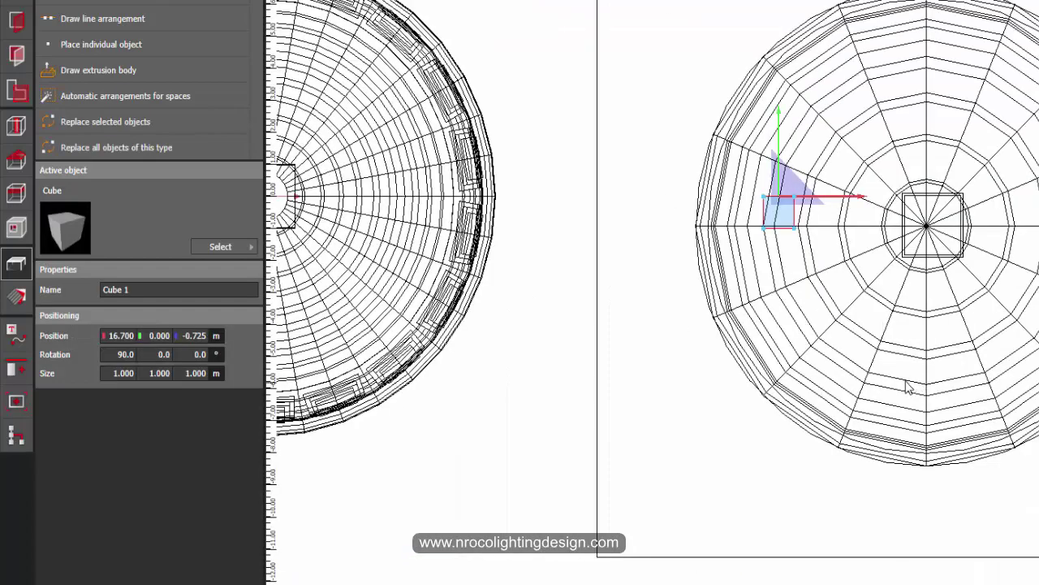
Edit the cube in plan view and stretch it to 15 m by 15 m so it covers the whole hollow sphere.
{"action": "right_click", "coordinate": [781, 221]}
{"action": "left_click", "coordinate": [713, 292]}
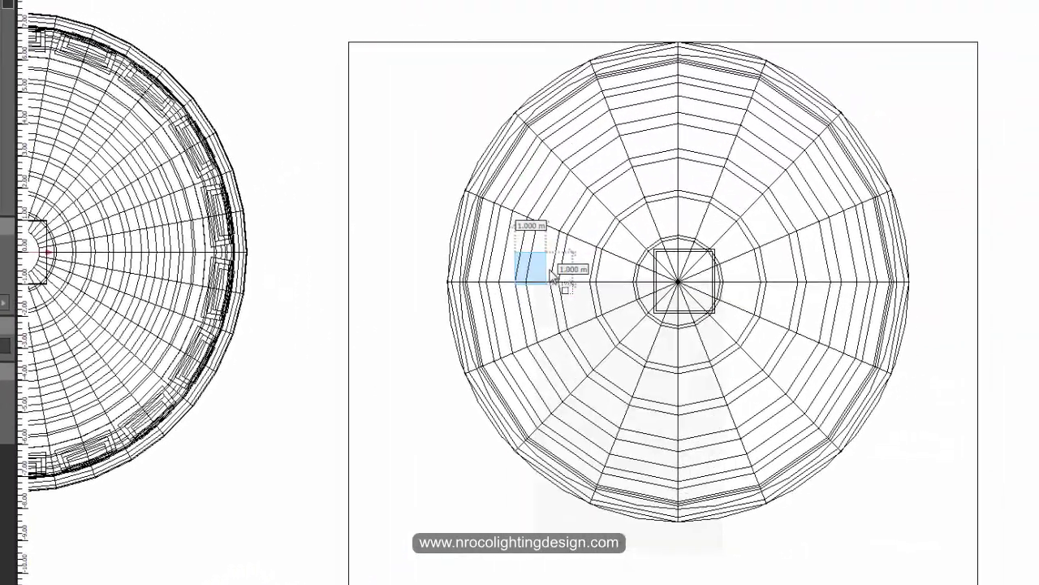
{"action": "left_click_drag", "start_coordinate": [737, 230], "coordinate": [1038, 232]}
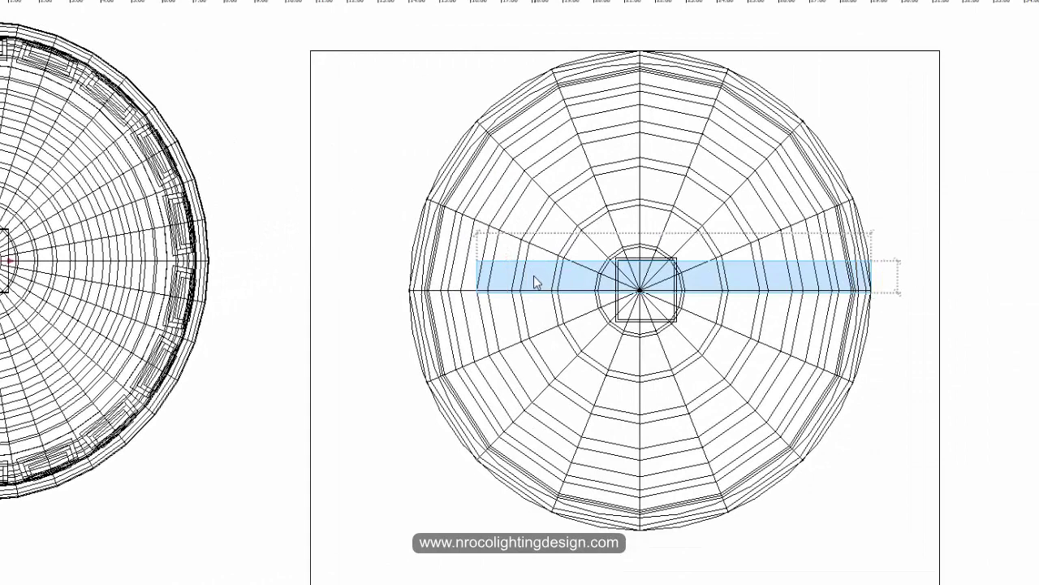
{"action": "left_click_drag", "start_coordinate": [477, 278], "coordinate": [409, 279]}
{"action": "left_click_drag", "start_coordinate": [574, 229], "coordinate": [587, 59]}
{"action": "left_click_drag", "start_coordinate": [650, 291], "coordinate": [675, 536]}
In elevation view, stretch the cube from the base of the building to the top of the walls, 7.700 m high.
{"action": "key", "text": "F3"}
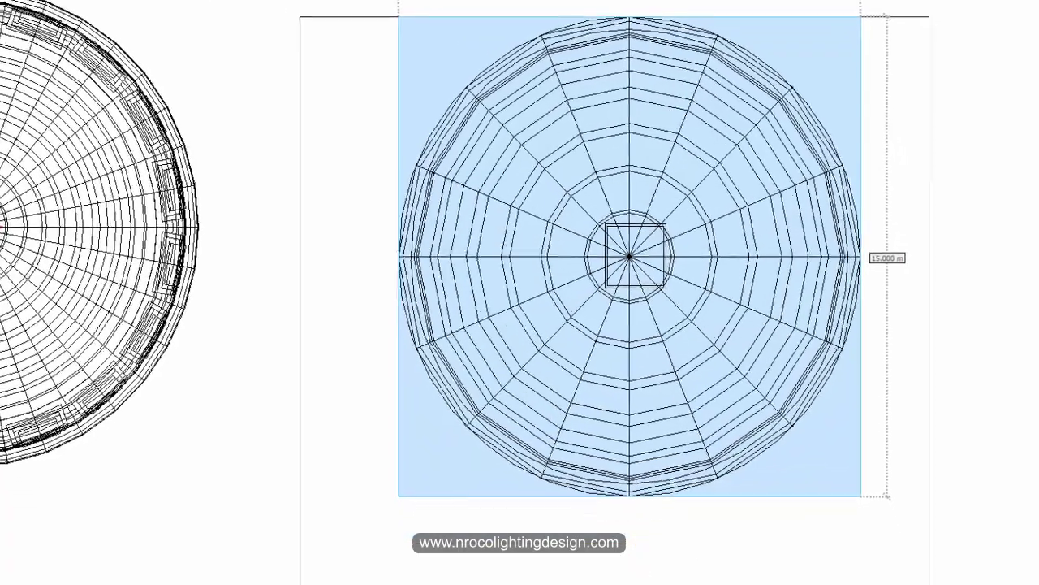
{"action": "left_click_drag", "start_coordinate": [588, 505], "coordinate": [606, 314]}
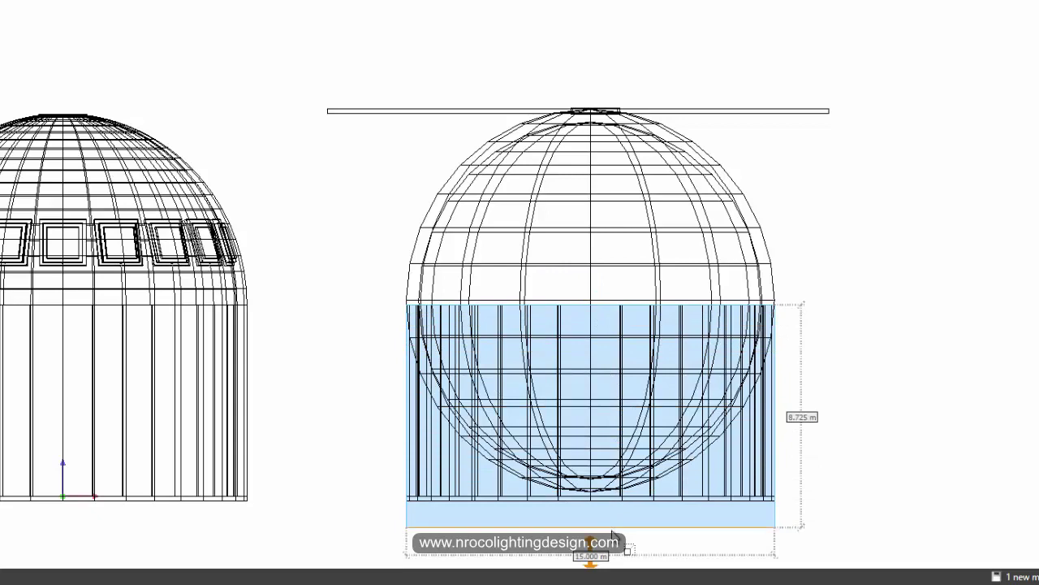
{"action": "left_click_drag", "start_coordinate": [615, 526], "coordinate": [617, 502]}
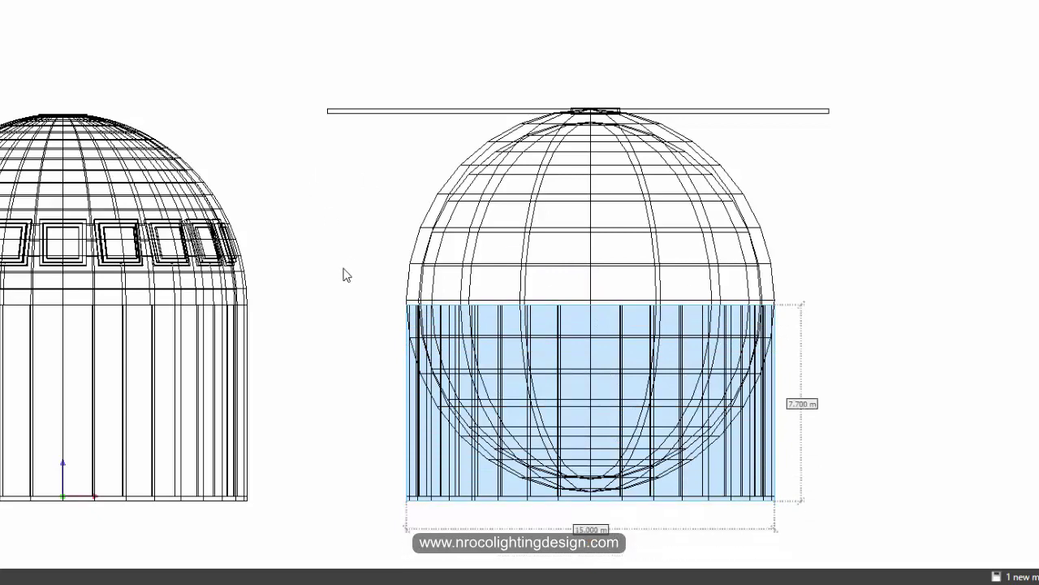
{"action": "left_click", "coordinate": [343, 274]}
Subtract the cube from the hollow sphere to cut away its lower half.
{"action": "left_click", "coordinate": [425, 401]}
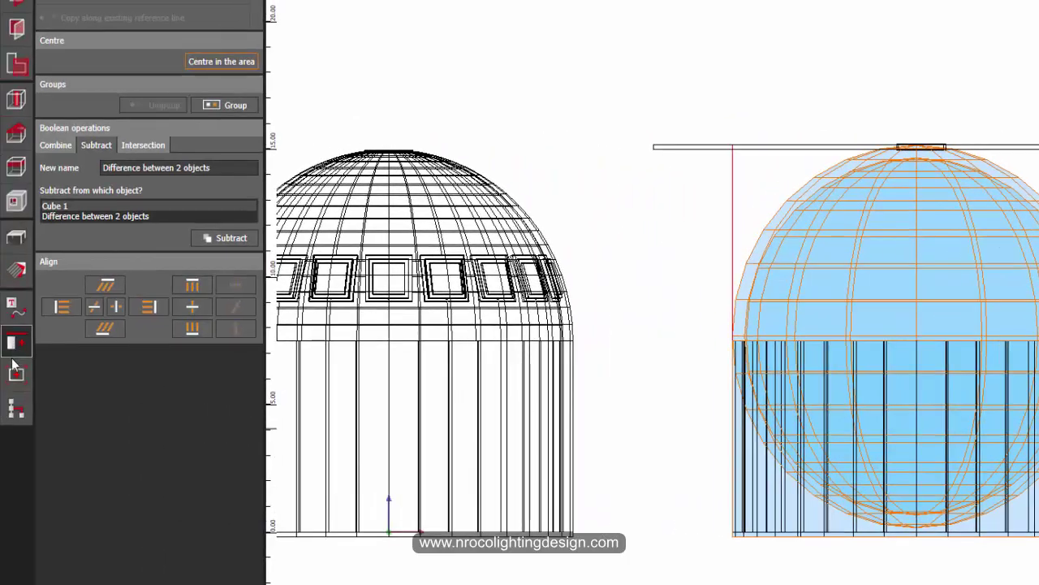
{"action": "left_click", "coordinate": [60, 216]}
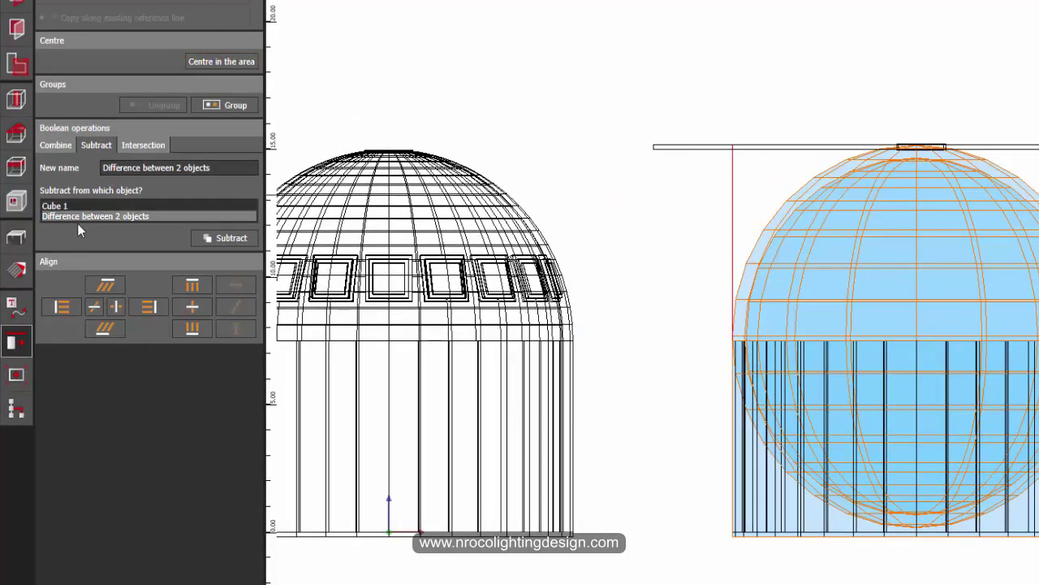
{"action": "left_click", "coordinate": [218, 236]}
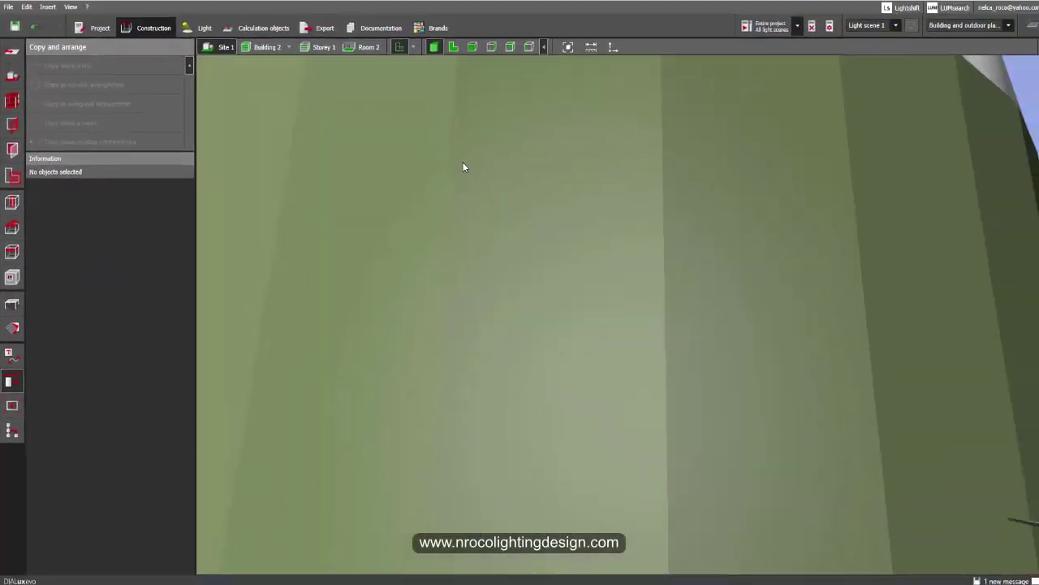
Examine the dome in 3D from the site, Building 2 and Room 2, including its underside inside the room.
{"action": "middle_click_drag", "start_coordinate": [462, 167], "coordinate": [508, 203]}
{"action": "scroll", "coordinate": [539, 310], "scroll_direction": "down", "scroll_amount": 1}
{"action": "scroll", "coordinate": [539, 281], "scroll_direction": "up", "scroll_amount": 3}
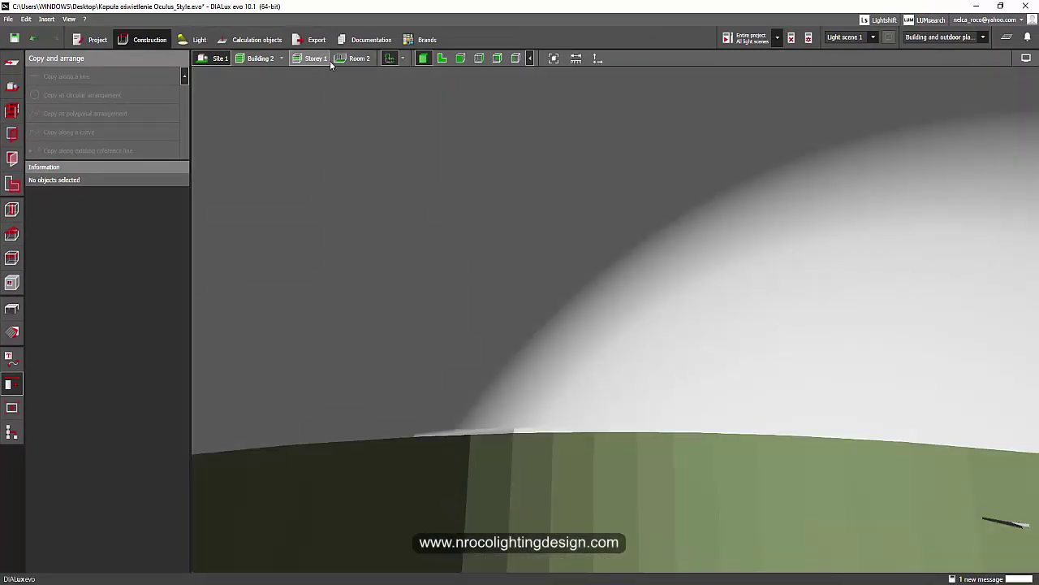
{"action": "left_click", "coordinate": [272, 59]}
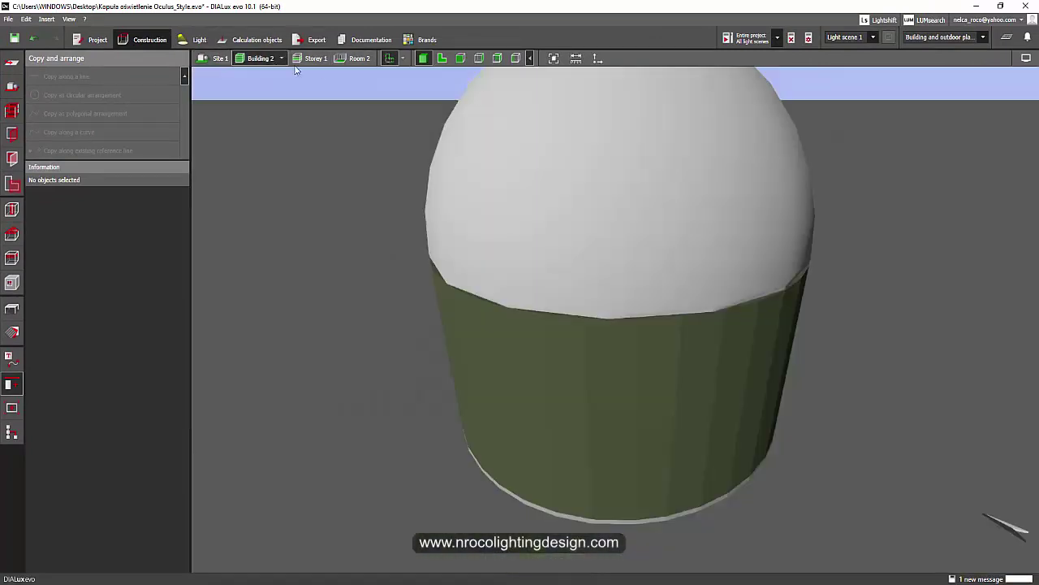
{"action": "left_click", "coordinate": [358, 59]}
{"action": "right_click_drag", "start_coordinate": [395, 231], "coordinate": [489, 219]}
{"action": "scroll", "coordinate": [569, 240], "scroll_direction": "up", "scroll_amount": 2}
{"action": "right_click_drag", "start_coordinate": [514, 271], "coordinate": [492, 237]}
{"action": "left_click_drag", "start_coordinate": [490, 242], "coordinate": [612, 260]}
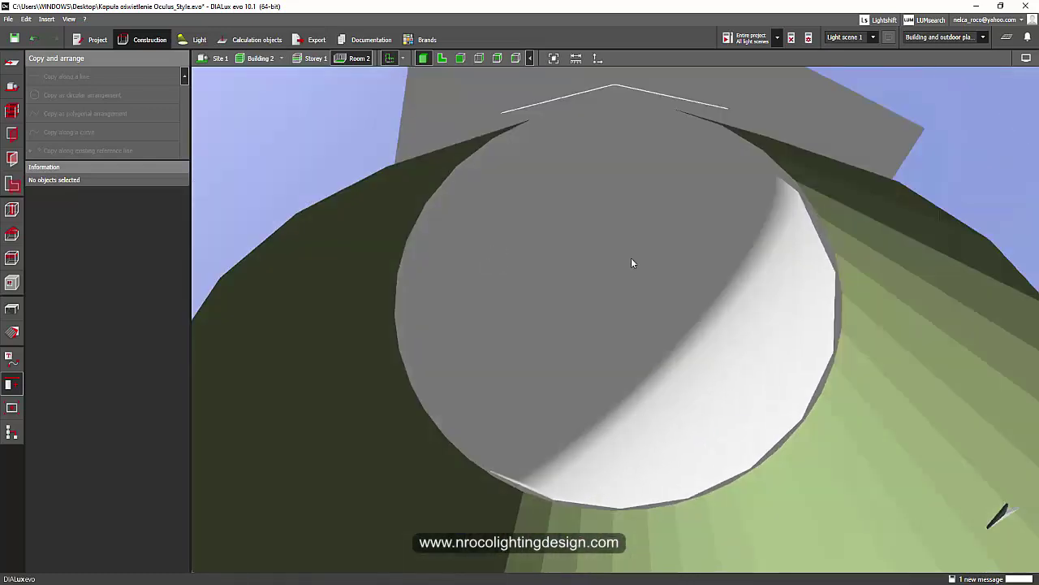
Place a standard vertical cylinder on the site in plan view and centre it over the new dome.
{"action": "left_click", "coordinate": [441, 57]}
{"action": "left_click", "coordinate": [217, 58]}
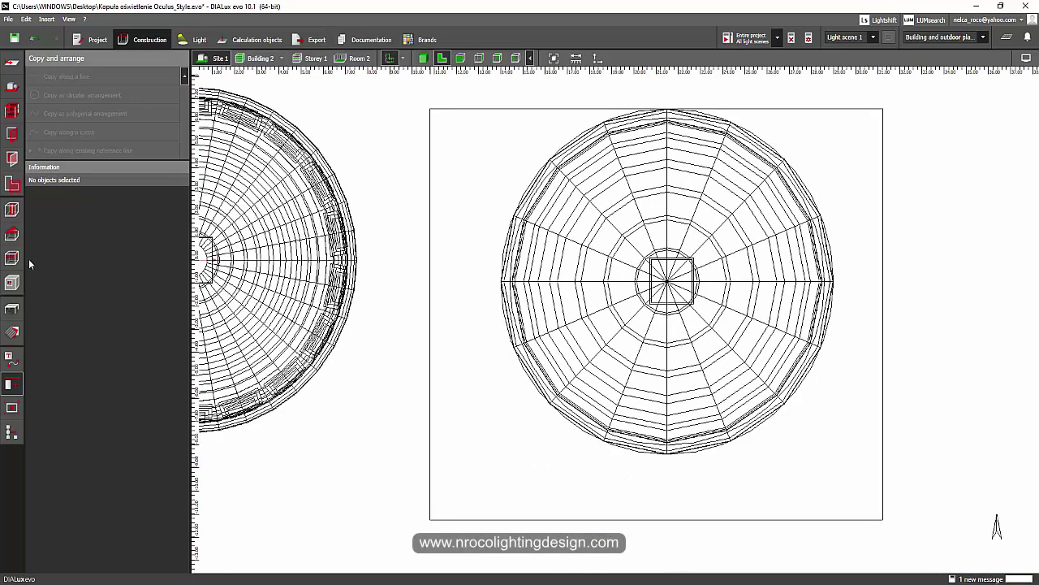
{"action": "left_click", "coordinate": [10, 310]}
{"action": "left_click", "coordinate": [156, 297]}
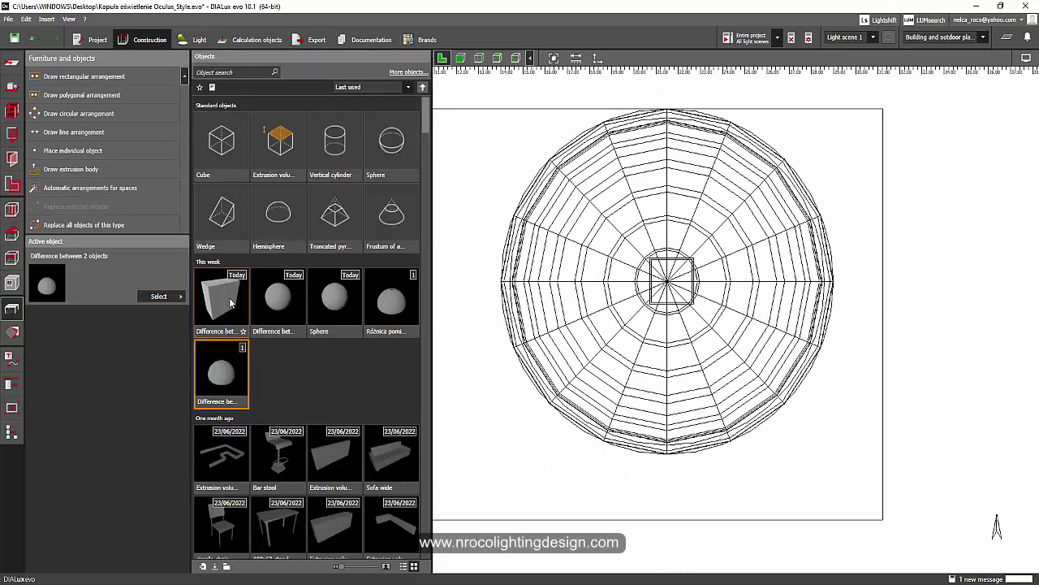
{"action": "left_click", "coordinate": [333, 151]}
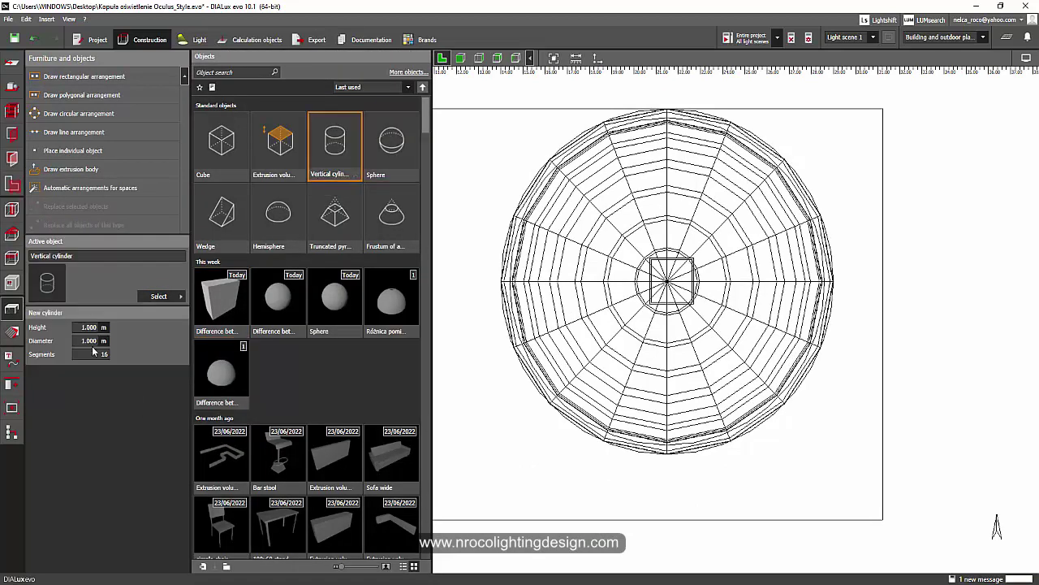
{"action": "left_click", "coordinate": [81, 151]}
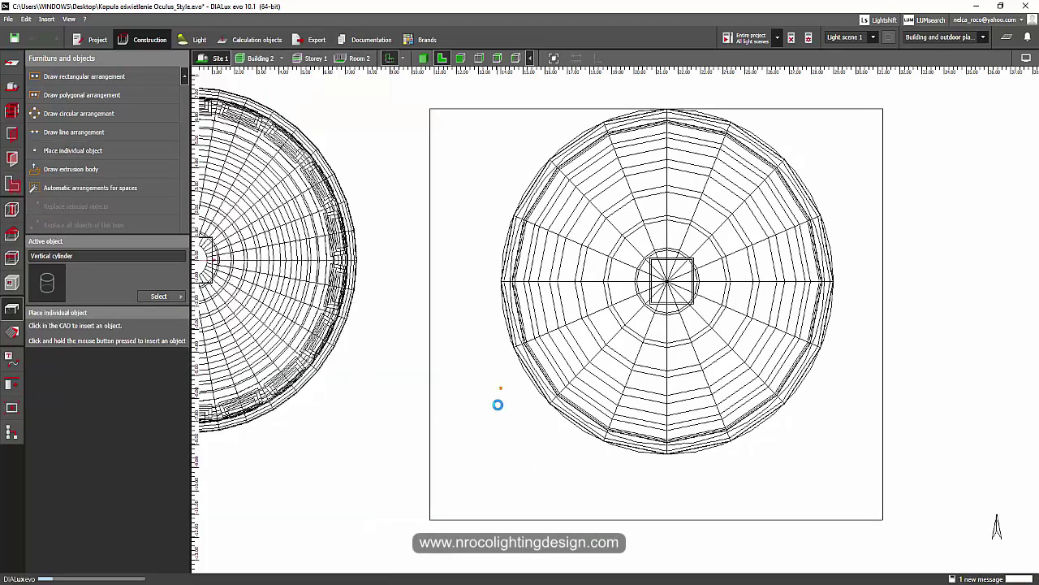
{"action": "left_click", "coordinate": [503, 393]}
{"action": "left_click_drag", "start_coordinate": [503, 393], "coordinate": [667, 280]}
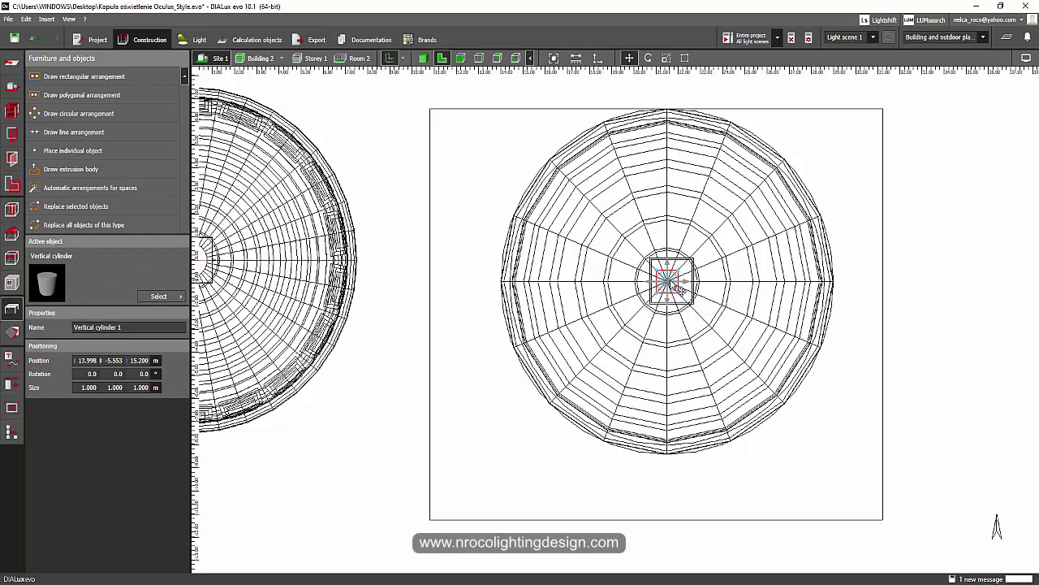
Measure the diameter of the oculus opening in the original dome in plan view.
{"action": "scroll", "coordinate": [578, 348], "scroll_direction": "down", "scroll_amount": 2}
{"action": "scroll", "coordinate": [302, 317], "scroll_direction": "up", "scroll_amount": 2}
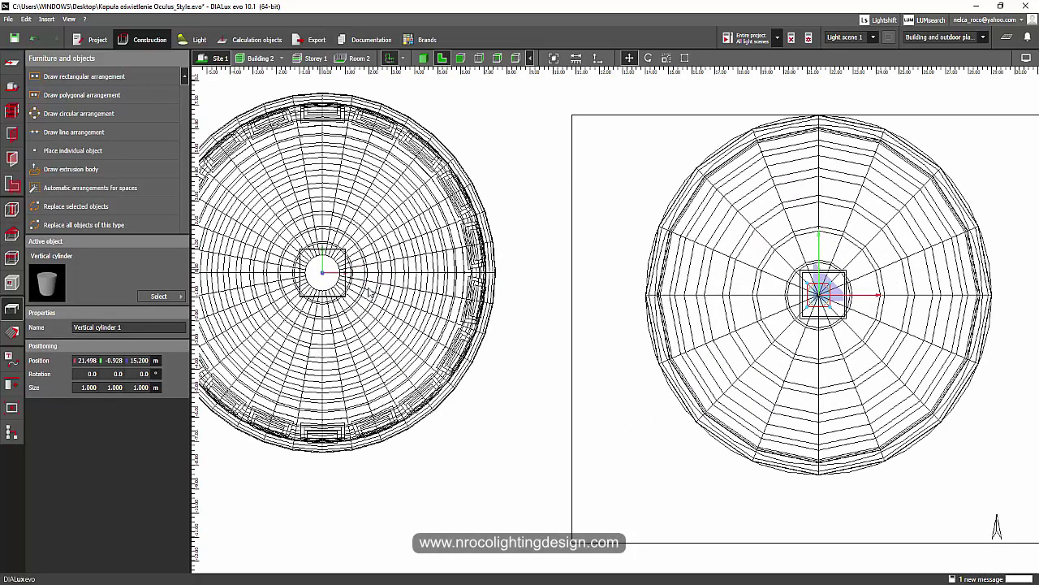
{"action": "left_click", "coordinate": [576, 59]}
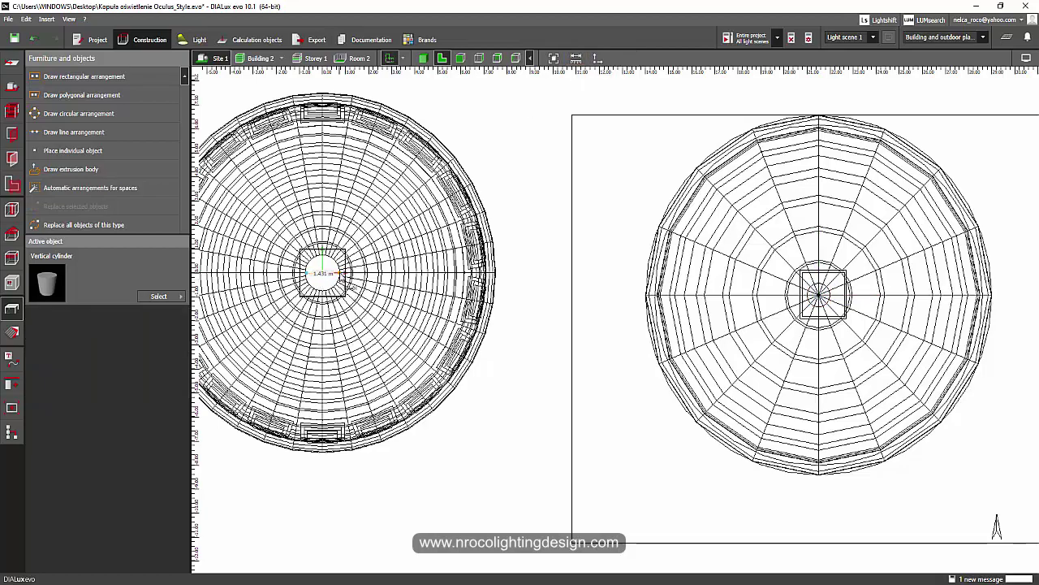
{"action": "key", "text": "Escape"}
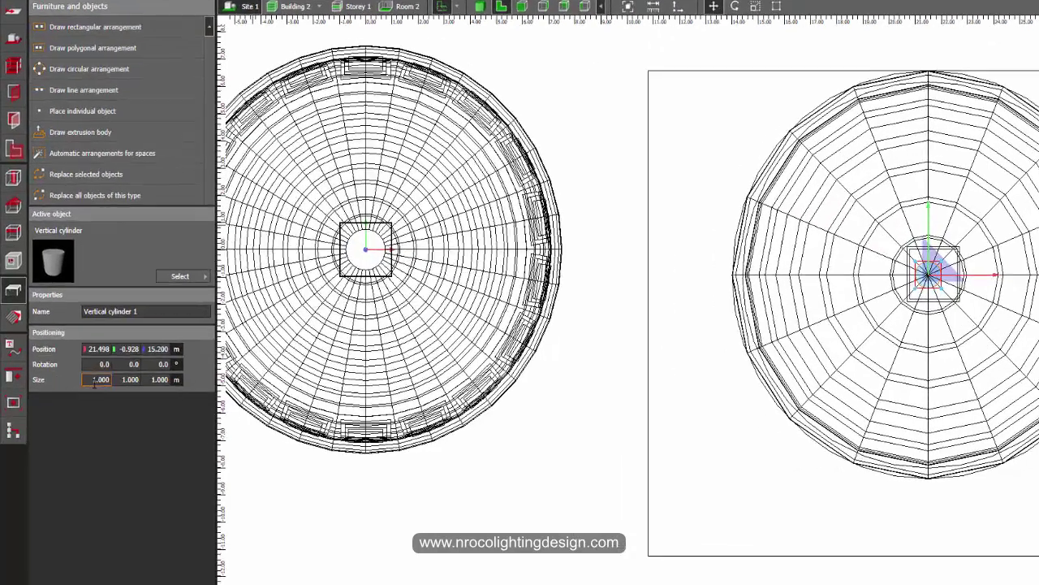
Set the vertical cylinder's X and Y sizes to 1.5 m.
{"action": "left_click", "coordinate": [88, 388]}
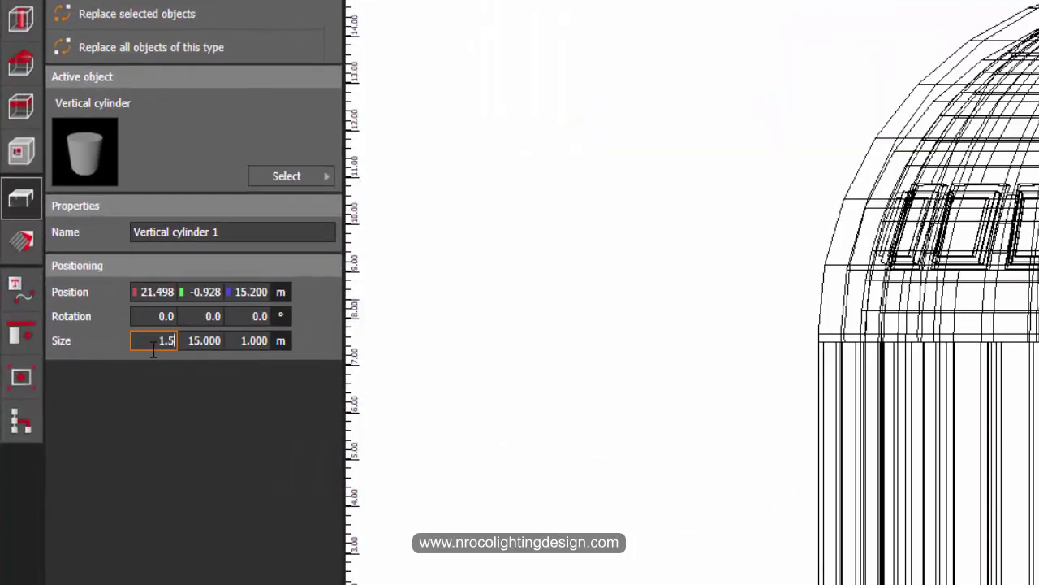
{"action": "left_click", "coordinate": [211, 339]}
{"action": "type", "text": "1.5"}
{"action": "key", "text": "Return"}
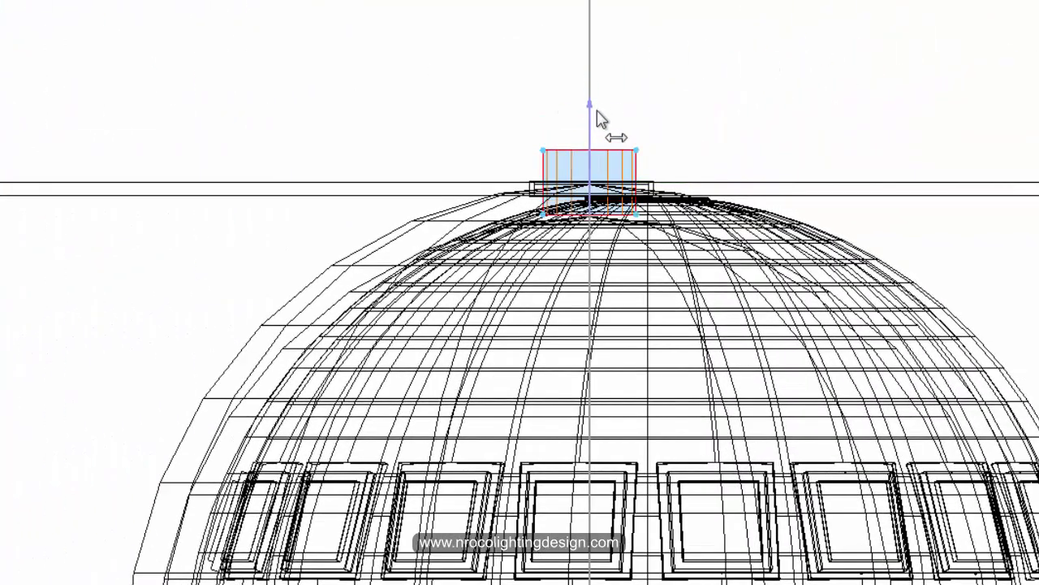
Stretch the vertical cylinder in the front view so it passes through both dome shells at the apex.
{"action": "scroll", "coordinate": [597, 110], "scroll_direction": "up", "scroll_amount": 3}
{"action": "right_click", "coordinate": [577, 121]}
{"action": "left_click", "coordinate": [593, 176]}
{"action": "left_click_drag", "start_coordinate": [578, 201], "coordinate": [582, 251]}
{"action": "left_click_drag", "start_coordinate": [572, 104], "coordinate": [569, 129]}
{"action": "left_click", "coordinate": [921, 338]}
Select the dome together with the vertical cylinder and subtract the cylinder from the dome, "Difference between 2 objects".
{"action": "left_click_drag", "start_coordinate": [654, 260], "coordinate": [430, 91]}
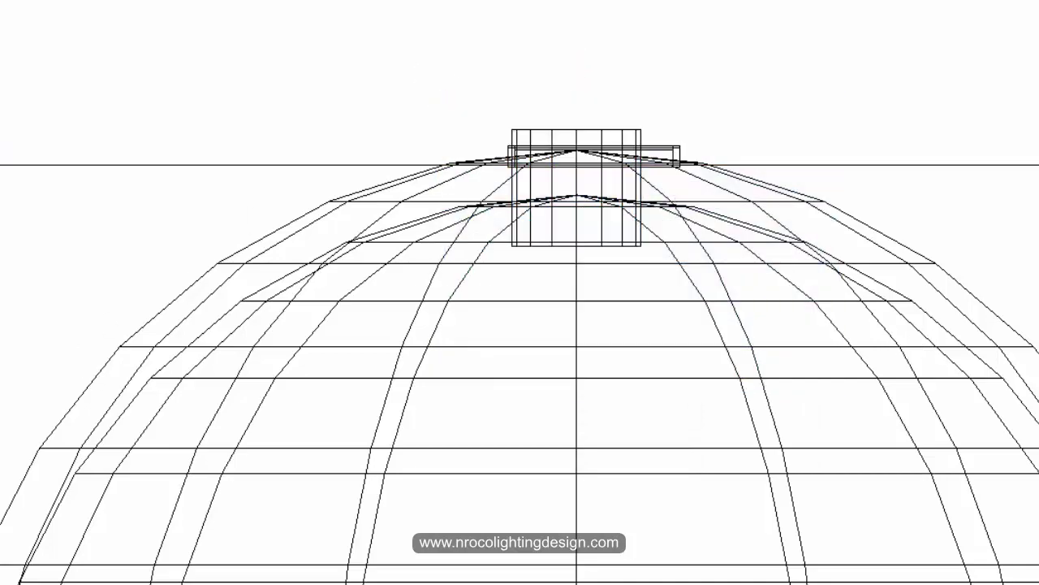
{"action": "left_click_drag", "start_coordinate": [642, 387], "coordinate": [487, 122]}
{"action": "left_click", "coordinate": [371, 185]}
{"action": "scroll", "coordinate": [393, 296], "scroll_direction": "down", "scroll_amount": 5}
{"action": "middle_click_drag", "start_coordinate": [300, 296], "coordinate": [387, 342]}
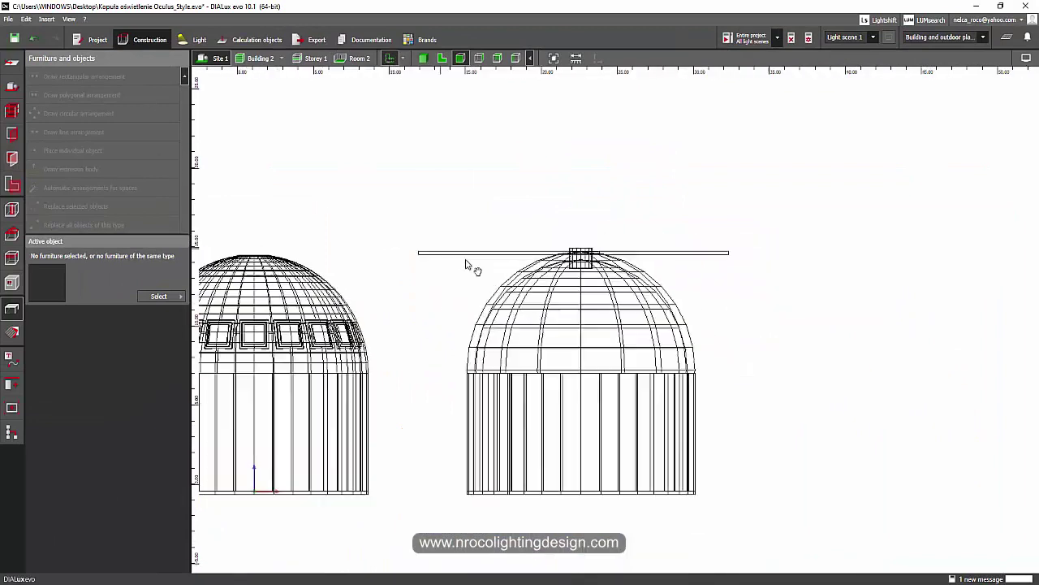
{"action": "left_click", "coordinate": [675, 297]}
{"action": "scroll", "coordinate": [569, 274], "scroll_direction": "up", "scroll_amount": 3}
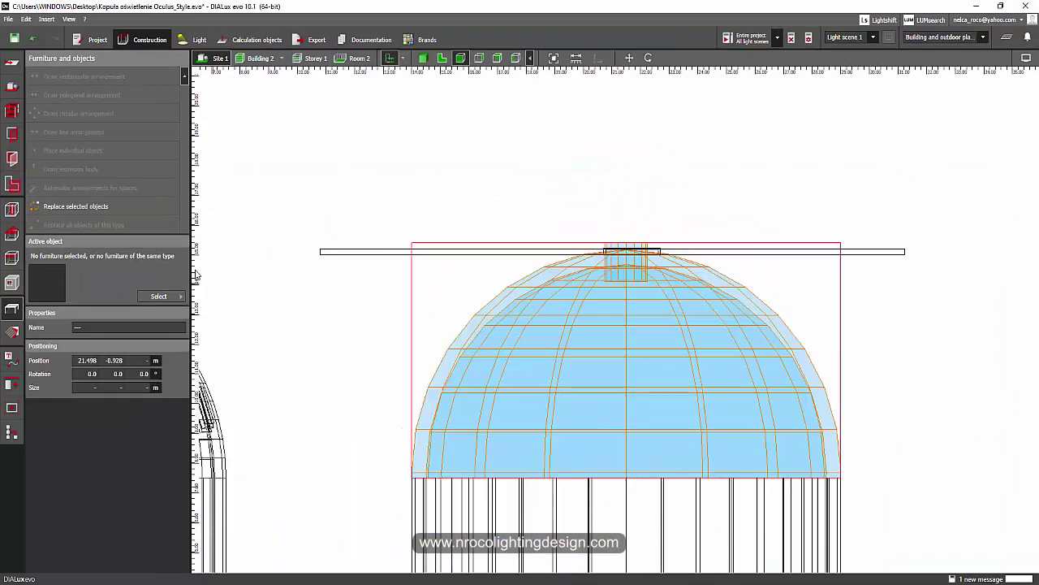
{"action": "left_click", "coordinate": [13, 358]}
{"action": "left_click", "coordinate": [12, 382]}
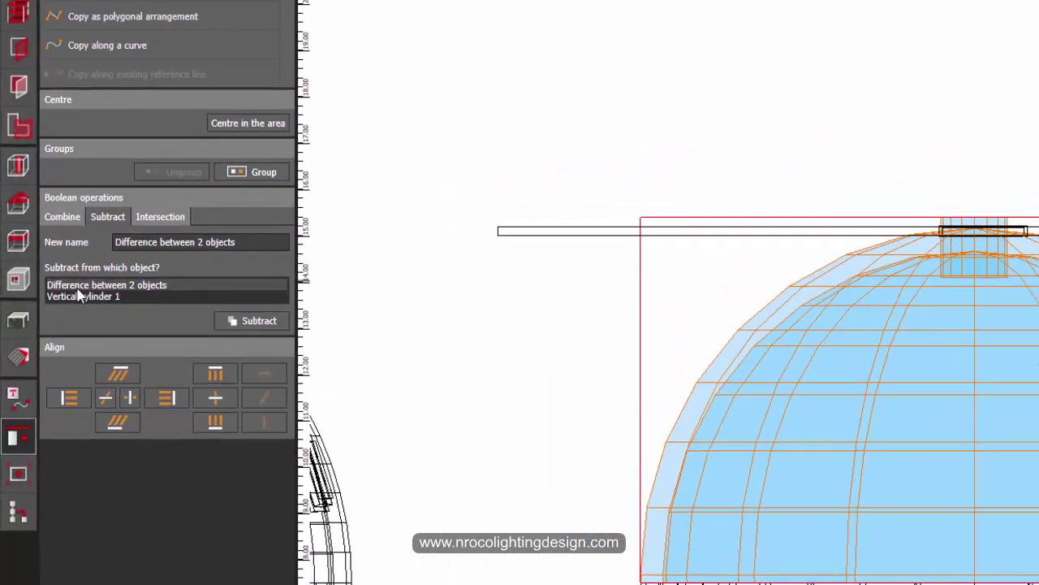
{"action": "left_click", "coordinate": [77, 287]}
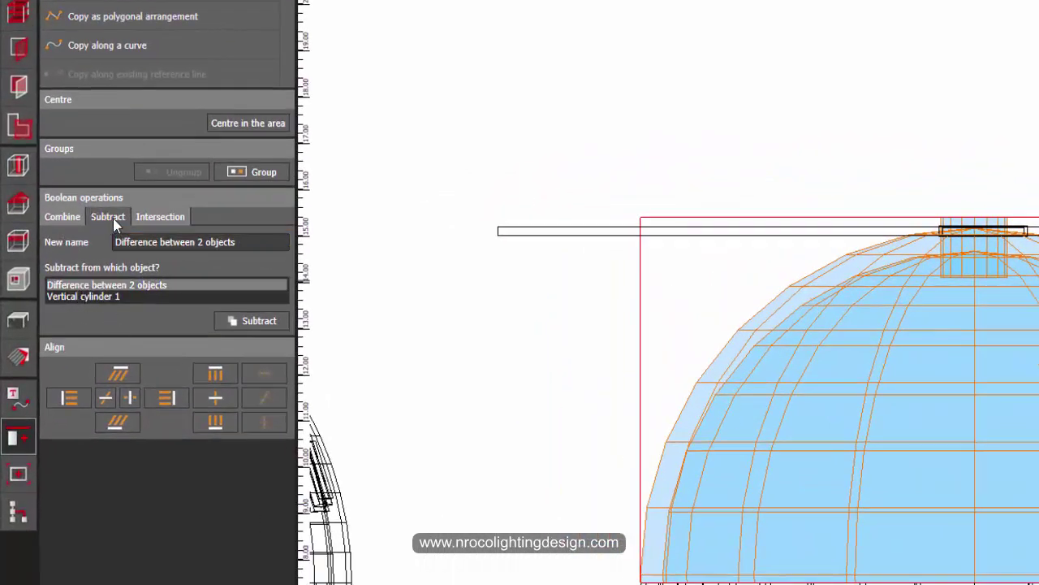
{"action": "left_click", "coordinate": [247, 321]}
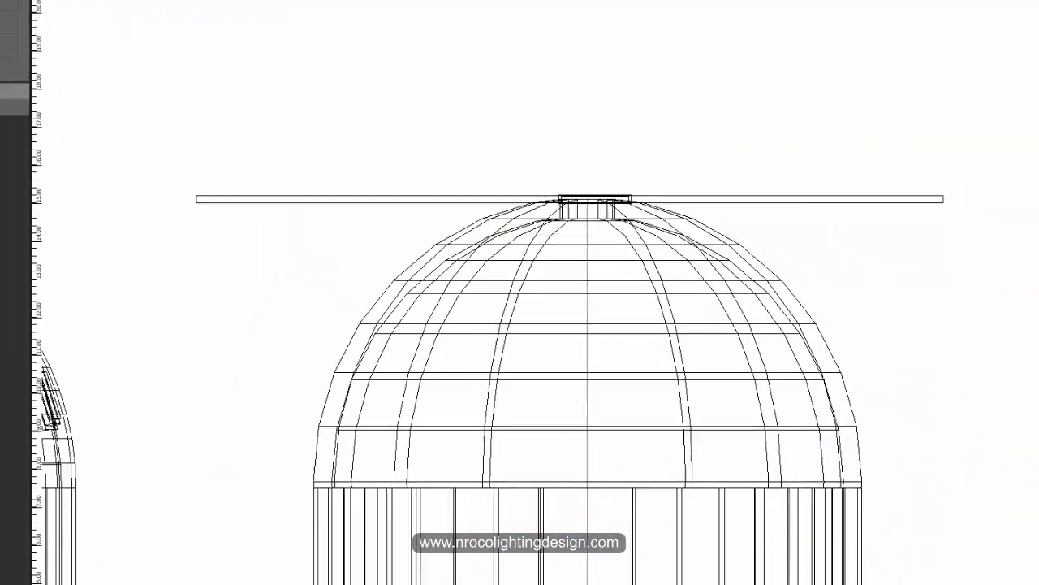
Examine the round opening in the dome from below in the 3D view of Room 2.
{"action": "left_click", "coordinate": [423, 58]}
{"action": "right_click_drag", "start_coordinate": [466, 249], "coordinate": [504, 95]}
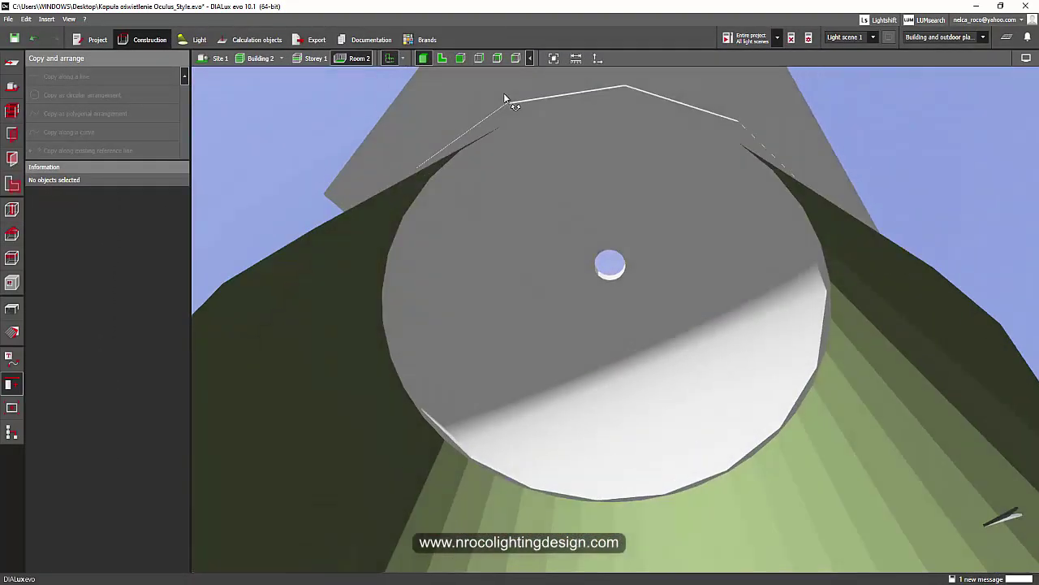
{"action": "left_click_drag", "start_coordinate": [504, 92], "coordinate": [462, 162]}
Try to select the roof window above the dome's opening in the plan view of Room 2.
{"action": "left_click", "coordinate": [441, 58]}
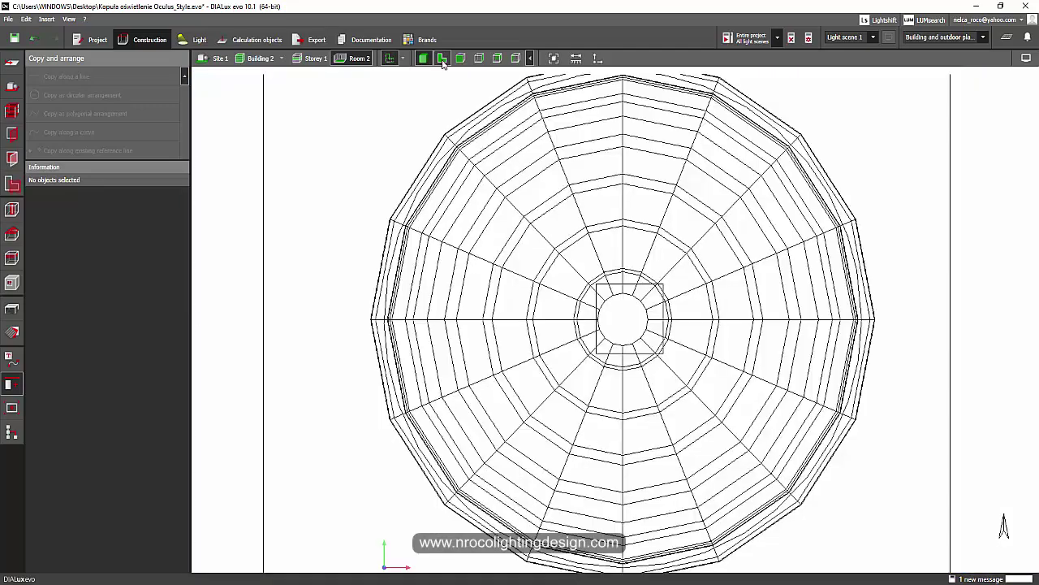
{"action": "left_click", "coordinate": [12, 185]}
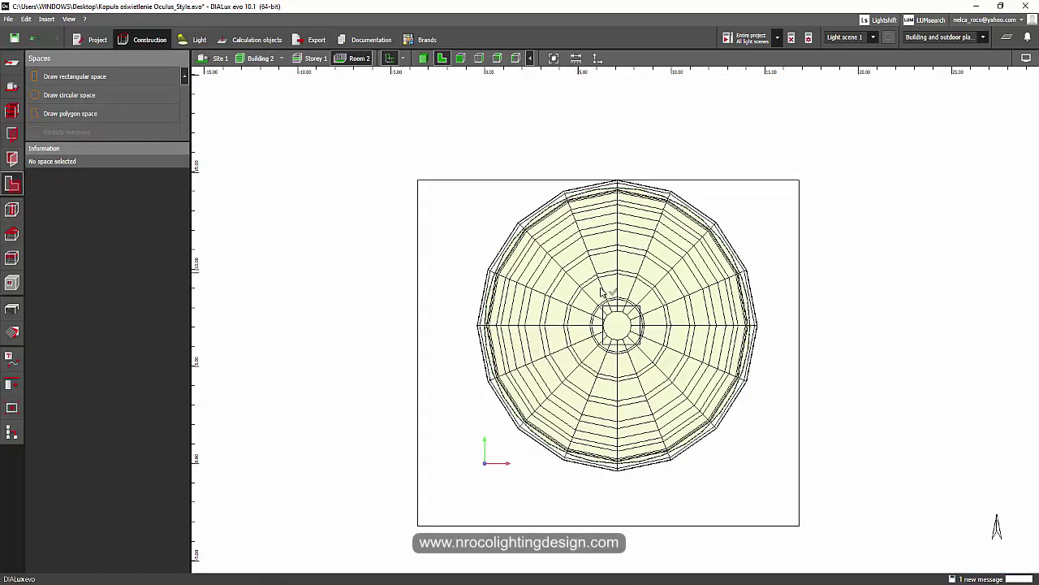
{"action": "left_click", "coordinate": [13, 133]}
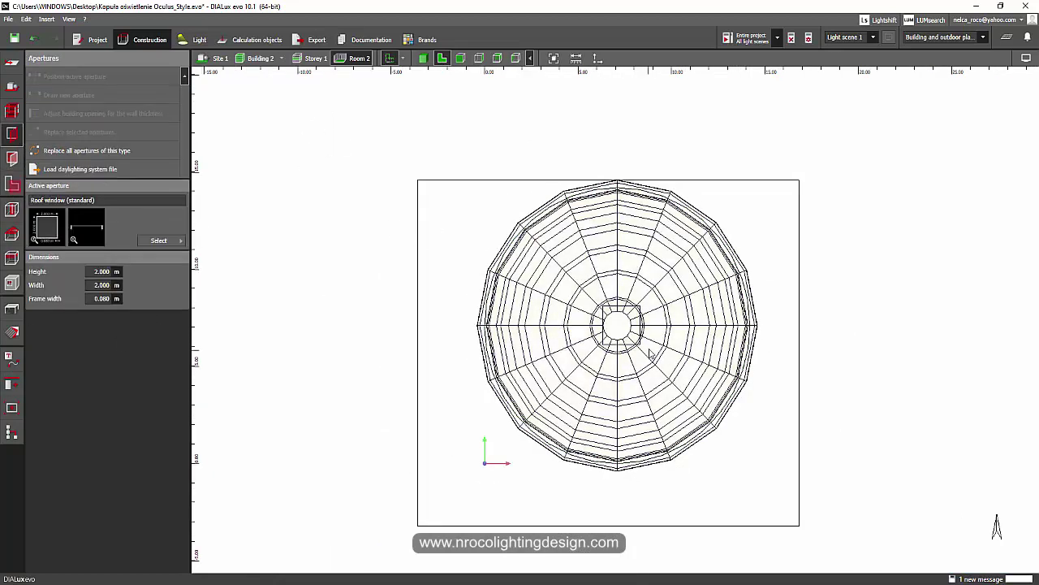
{"action": "left_click", "coordinate": [633, 321]}
{"action": "scroll", "coordinate": [634, 319], "scroll_direction": "up", "scroll_amount": 1}
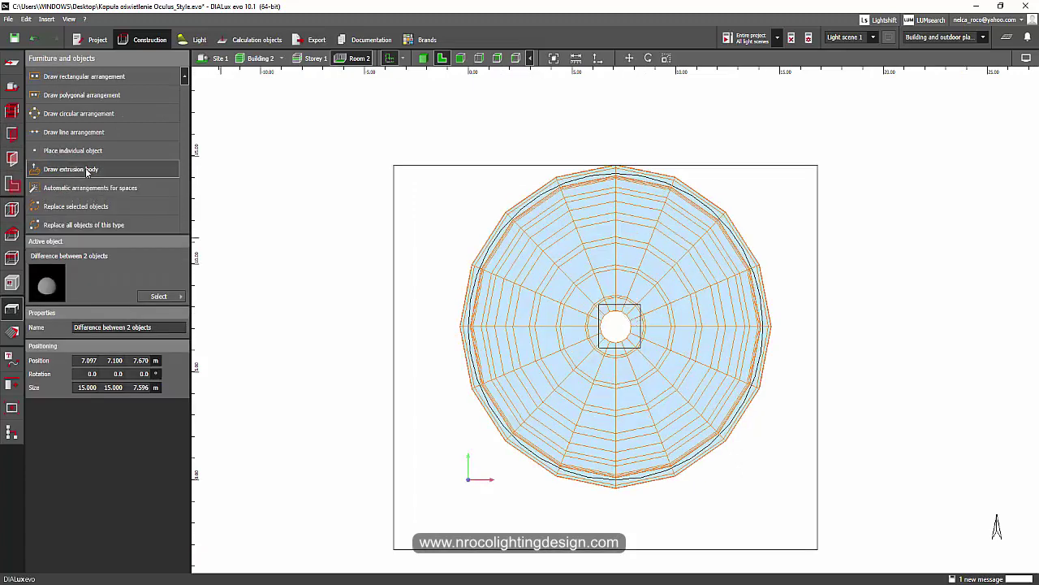
{"action": "left_click", "coordinate": [593, 266]}
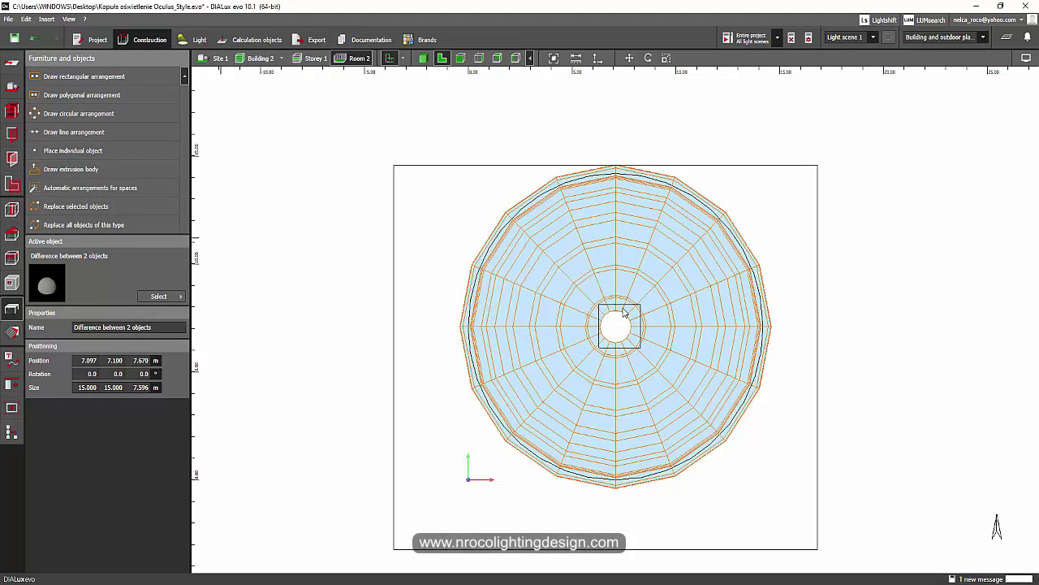
{"action": "left_click", "coordinate": [12, 132]}
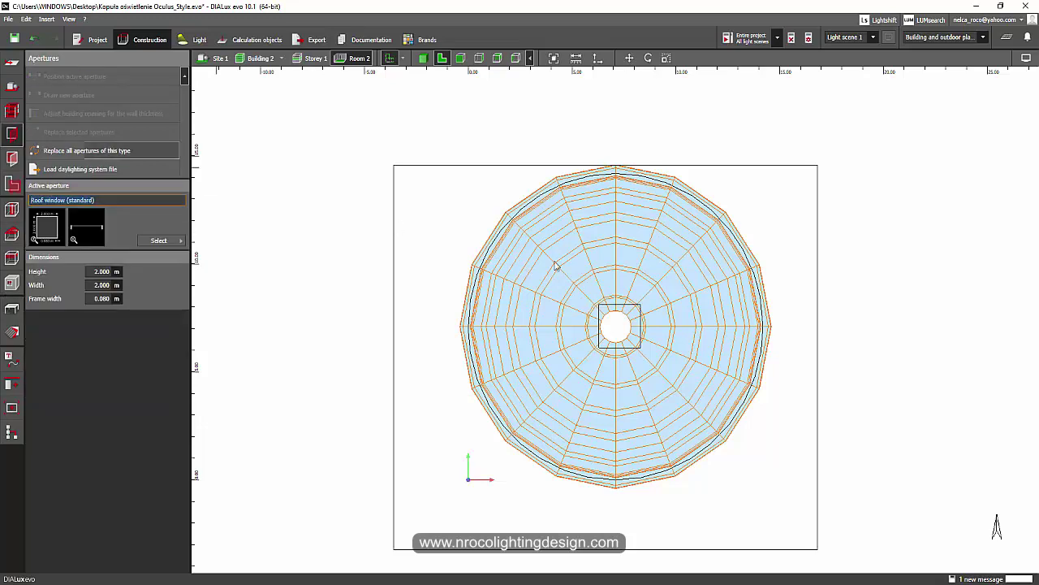
{"action": "left_click", "coordinate": [616, 313]}
Move the roof window in the site's plan view so it is centred over the dome's round opening.
{"action": "left_click", "coordinate": [217, 58]}
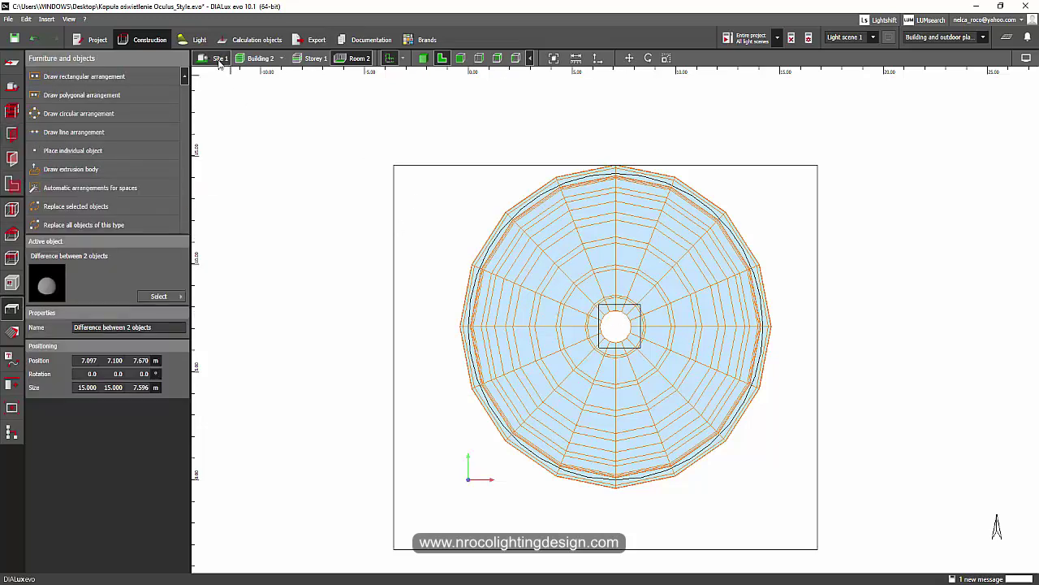
{"action": "left_click", "coordinate": [7, 134]}
{"action": "left_click", "coordinate": [835, 284]}
{"action": "right_click", "coordinate": [844, 289]}
{"action": "left_click", "coordinate": [868, 292]}
{"action": "scroll", "coordinate": [854, 290], "scroll_direction": "up", "scroll_amount": 3}
{"action": "left_click_drag", "start_coordinate": [792, 313], "coordinate": [789, 307]}
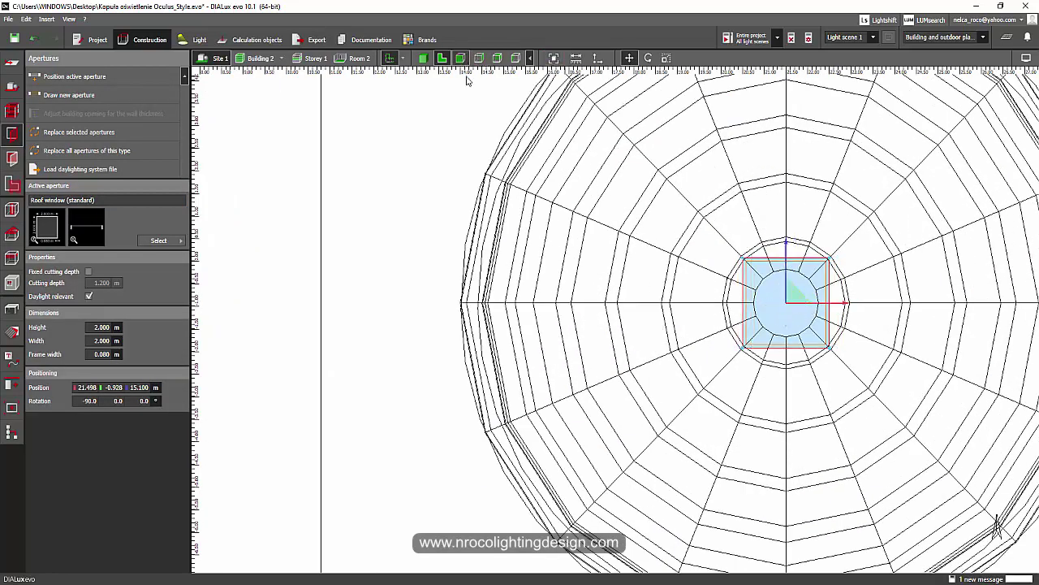
Check the roof window's placement above the dome in the front elevation and in the site's 3D view.
{"action": "left_click", "coordinate": [461, 58]}
{"action": "scroll", "coordinate": [568, 207], "scroll_direction": "up", "scroll_amount": 3}
{"action": "left_click", "coordinate": [565, 200]}
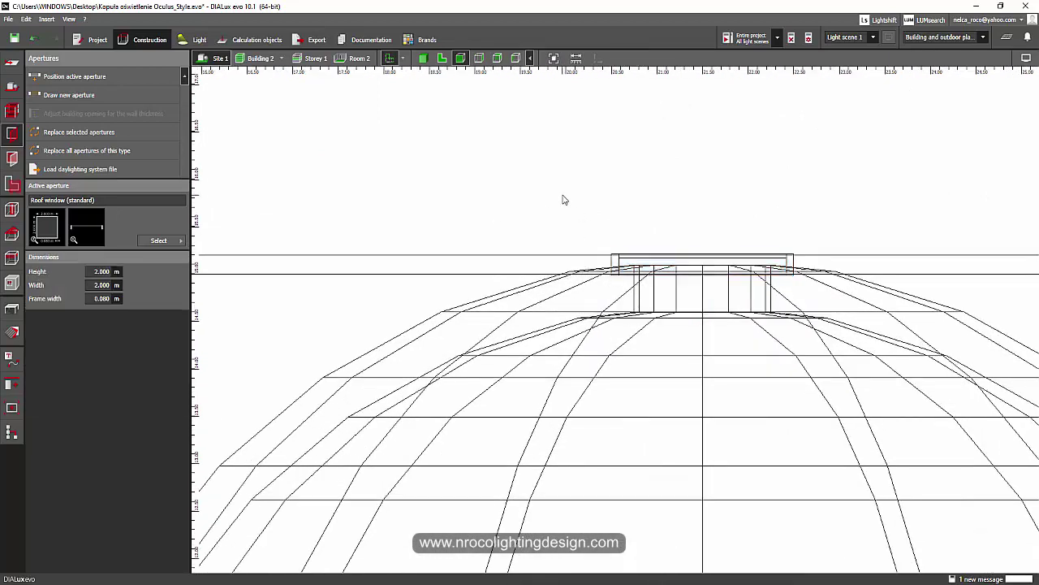
{"action": "left_click", "coordinate": [424, 58]}
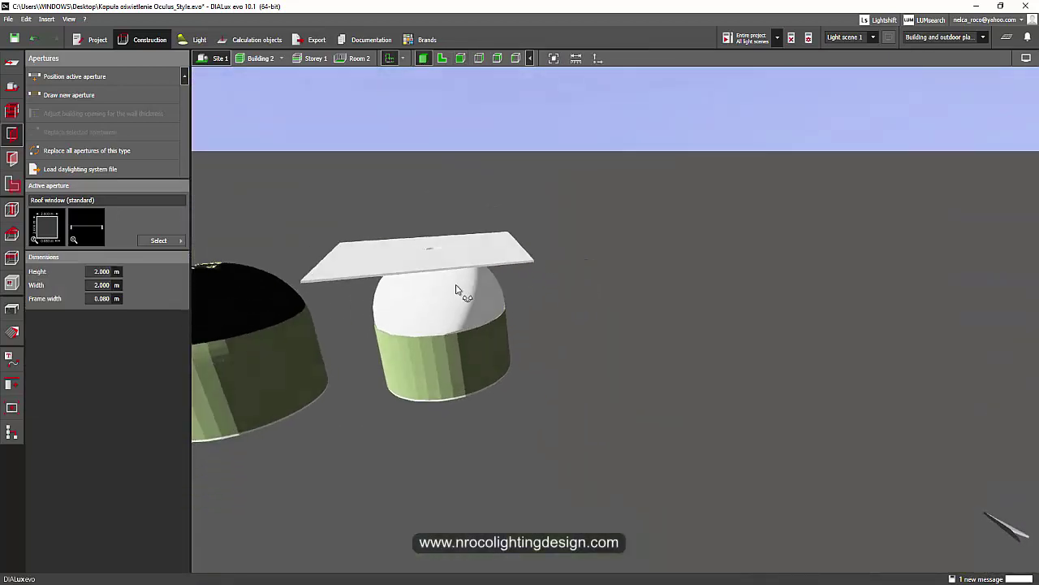
{"action": "mouse_move", "coordinate": [456, 290]}
{"action": "right_mouse_down"}
{"action": "mouse_move", "coordinate": [512, 291]}
{"action": "mouse_move", "coordinate": [538, 334]}
{"action": "mouse_move", "coordinate": [594, 354]}
{"action": "mouse_move", "coordinate": [593, 323]}
{"action": "mouse_move", "coordinate": [495, 343]}
{"action": "right_mouse_up"}
{"action": "scroll", "coordinate": [457, 286], "scroll_direction": "up", "scroll_amount": 3}
{"action": "right_click_drag", "start_coordinate": [378, 325], "coordinate": [488, 305]}
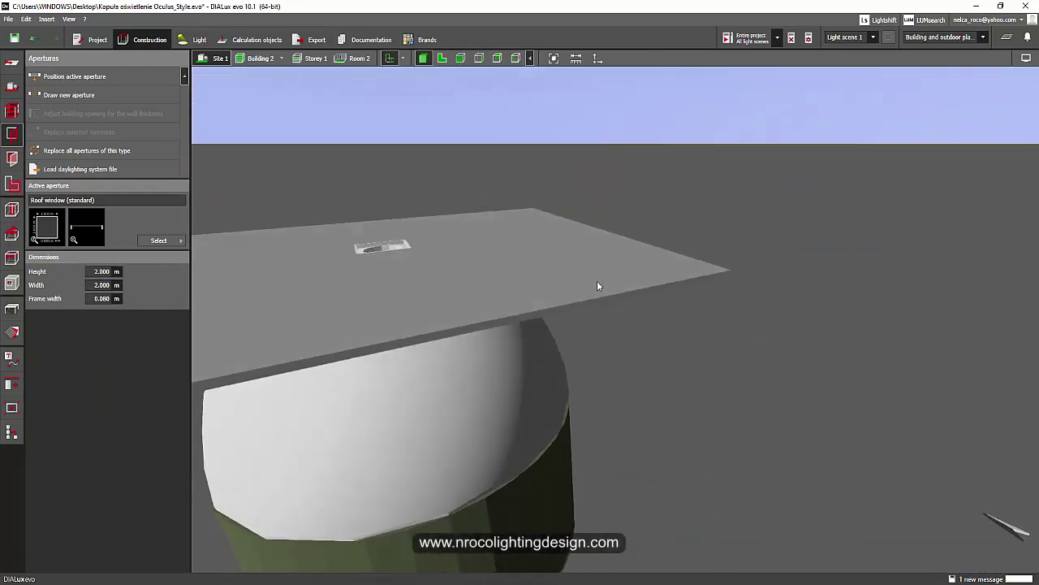
Inspect the oversized flat roof above the dome in the 3D view of Storey 1.
{"action": "left_click", "coordinate": [314, 58]}
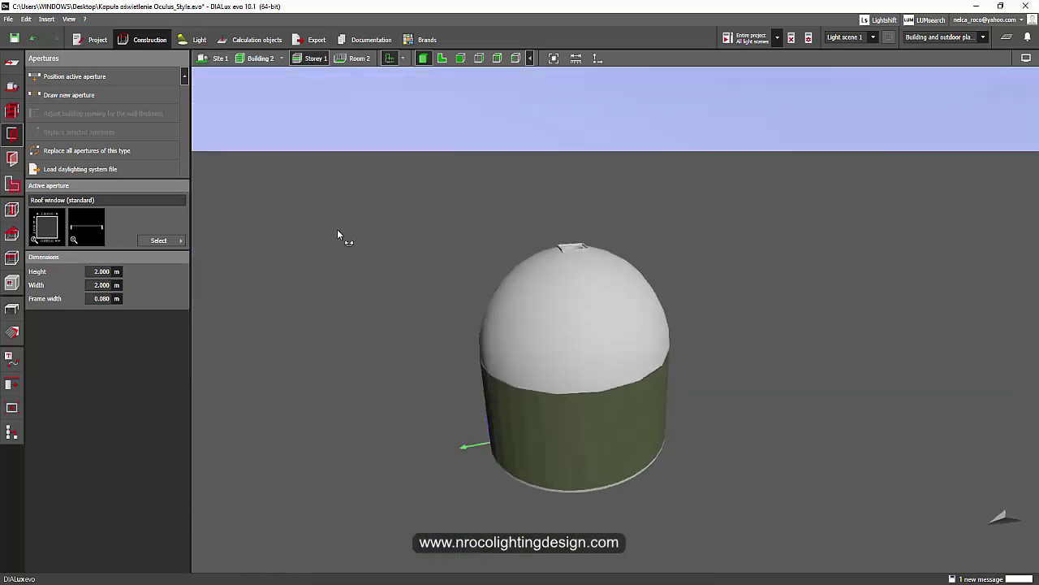
{"action": "right_click_drag", "start_coordinate": [337, 230], "coordinate": [317, 223]}
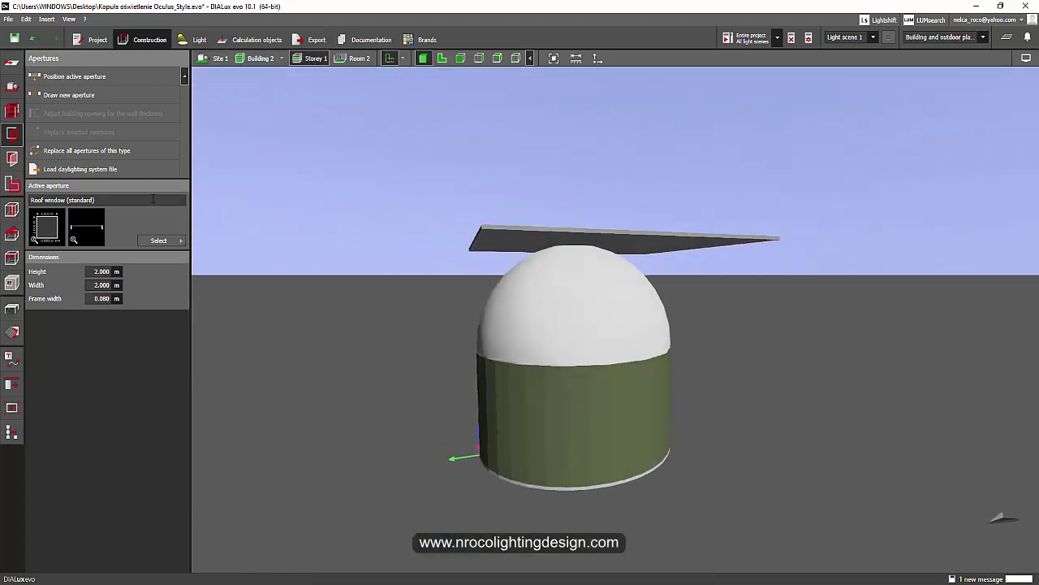
{"action": "left_click", "coordinate": [12, 236]}
{"action": "left_click", "coordinate": [487, 244]}
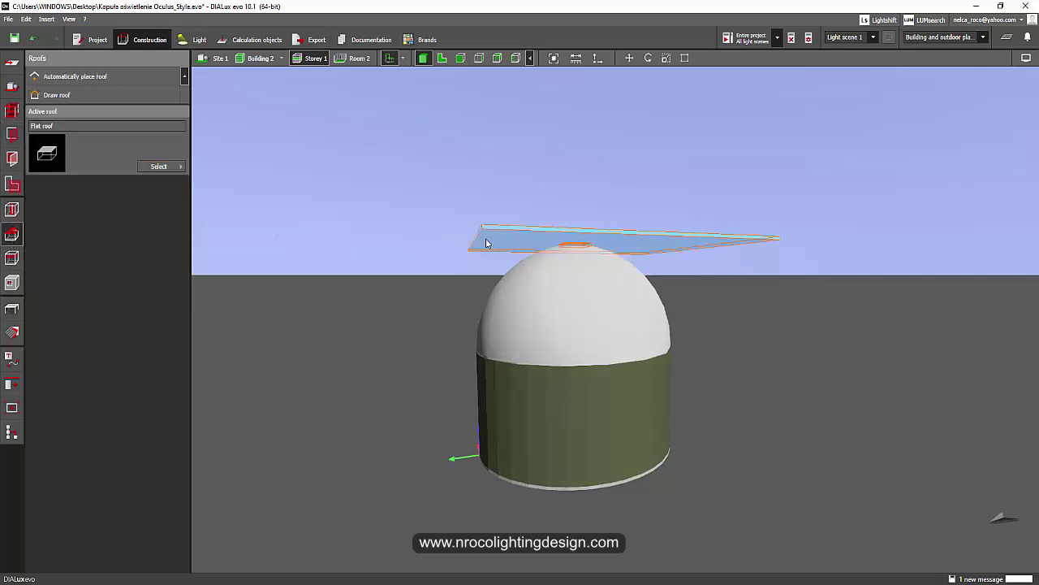
{"action": "left_click", "coordinate": [347, 274]}
{"action": "right_click_drag", "start_coordinate": [363, 244], "coordinate": [410, 256]}
{"action": "right_click_drag", "start_coordinate": [266, 210], "coordinate": [252, 83]}
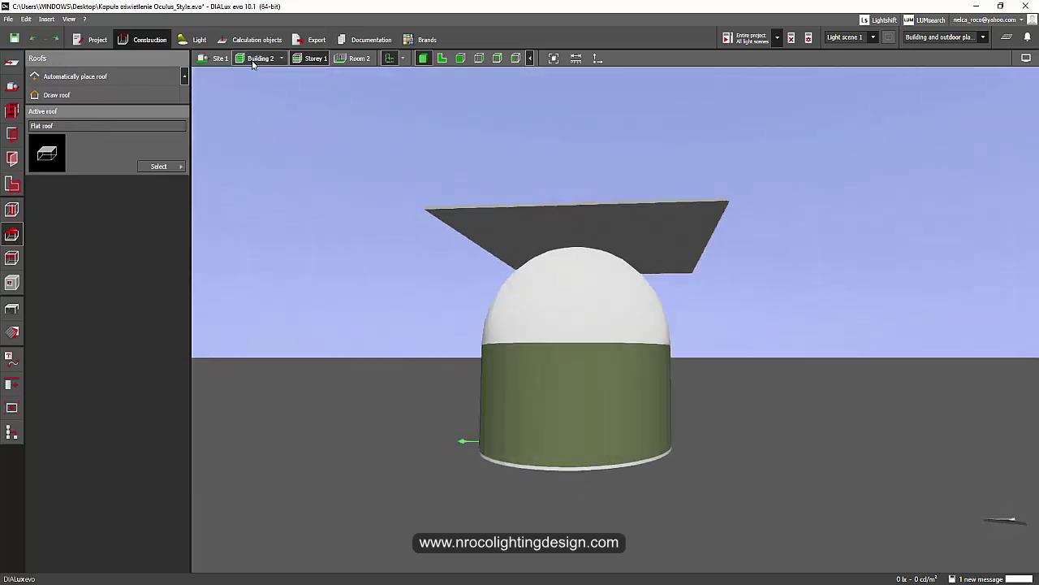
Compare the new building with the original in the site's 3D view by inspecting the original's roof window and dome.
{"action": "left_click", "coordinate": [219, 58]}
{"action": "scroll", "coordinate": [496, 407], "scroll_direction": "up", "scroll_amount": 3}
{"action": "right_click_drag", "start_coordinate": [496, 408], "coordinate": [439, 407]}
{"action": "scroll", "coordinate": [385, 341], "scroll_direction": "up", "scroll_amount": 3}
{"action": "scroll", "coordinate": [385, 342], "scroll_direction": "down", "scroll_amount": 4}
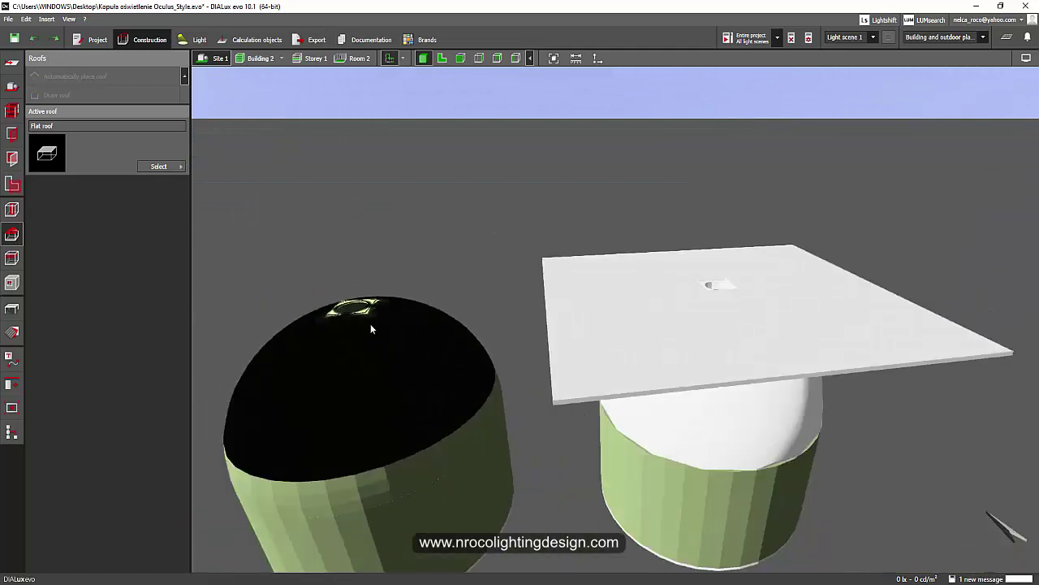
{"action": "left_click", "coordinate": [367, 311]}
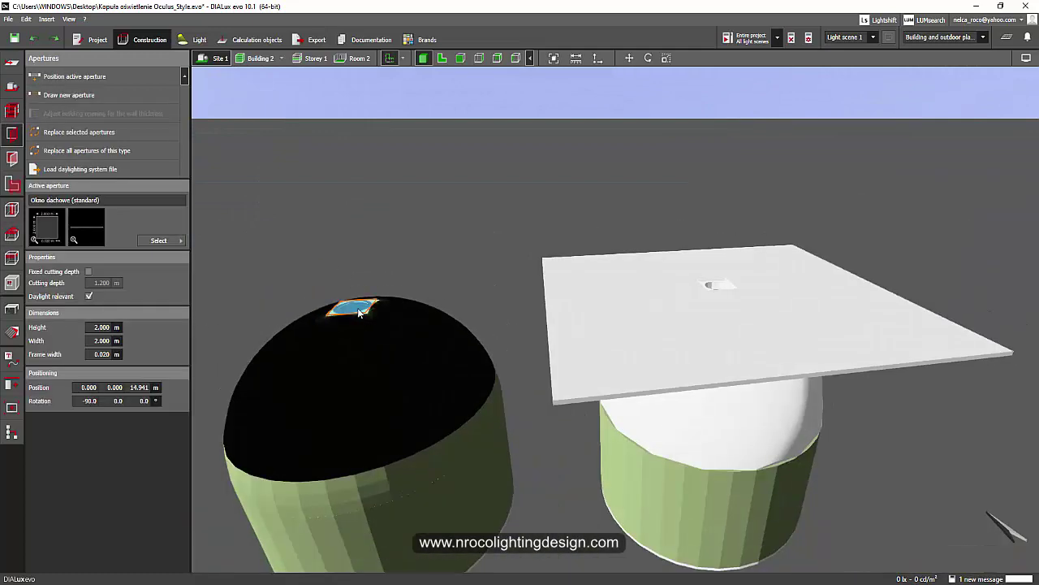
{"action": "left_click", "coordinate": [364, 325]}
{"action": "left_click", "coordinate": [322, 249]}
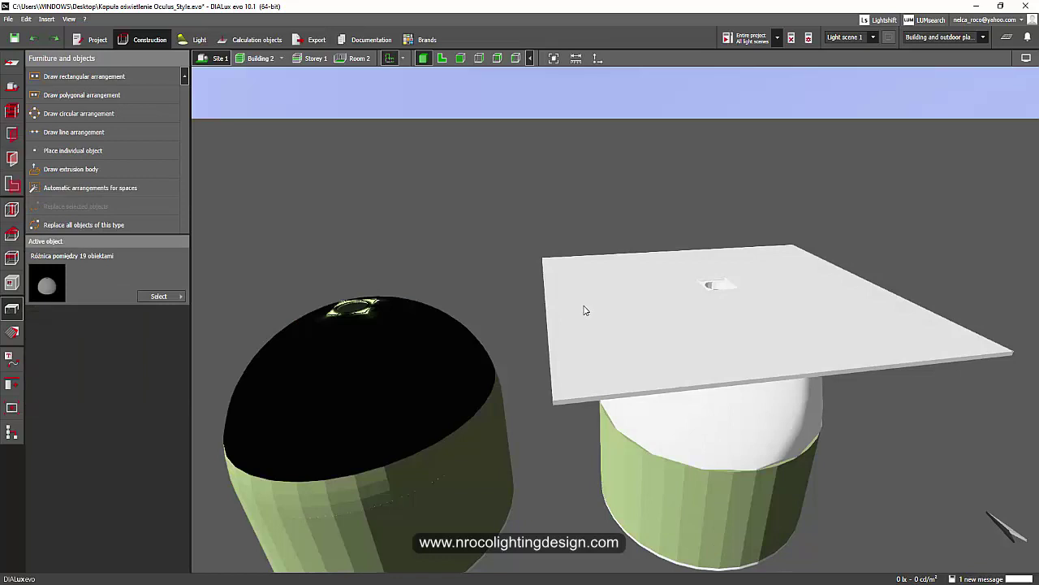
Scale the flat roof of Storey 1 in plan view to a 2.6 m wide strip around the roof window.
{"action": "left_click", "coordinate": [313, 59]}
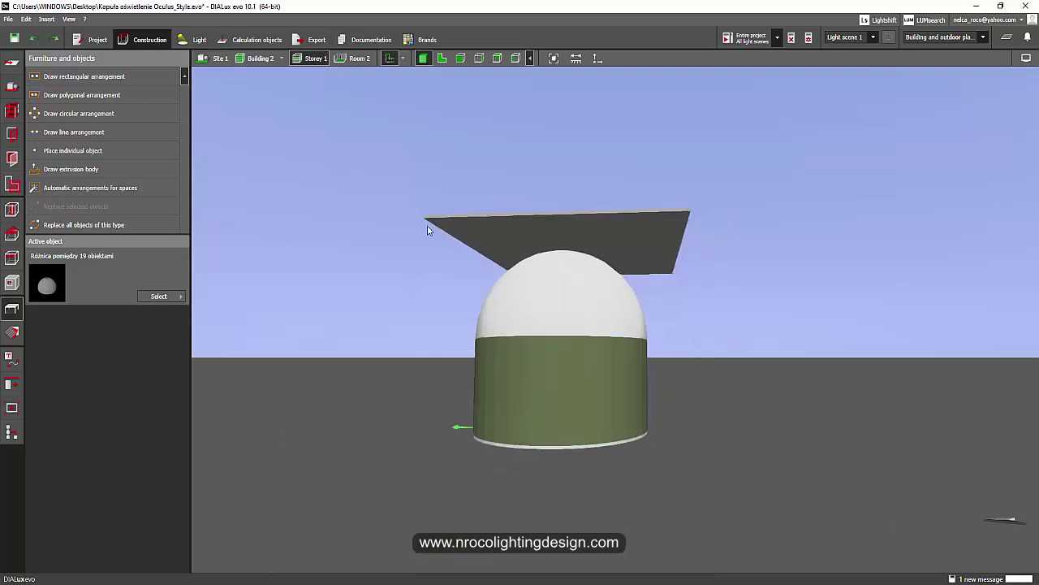
{"action": "left_click", "coordinate": [14, 260]}
{"action": "left_click", "coordinate": [13, 236]}
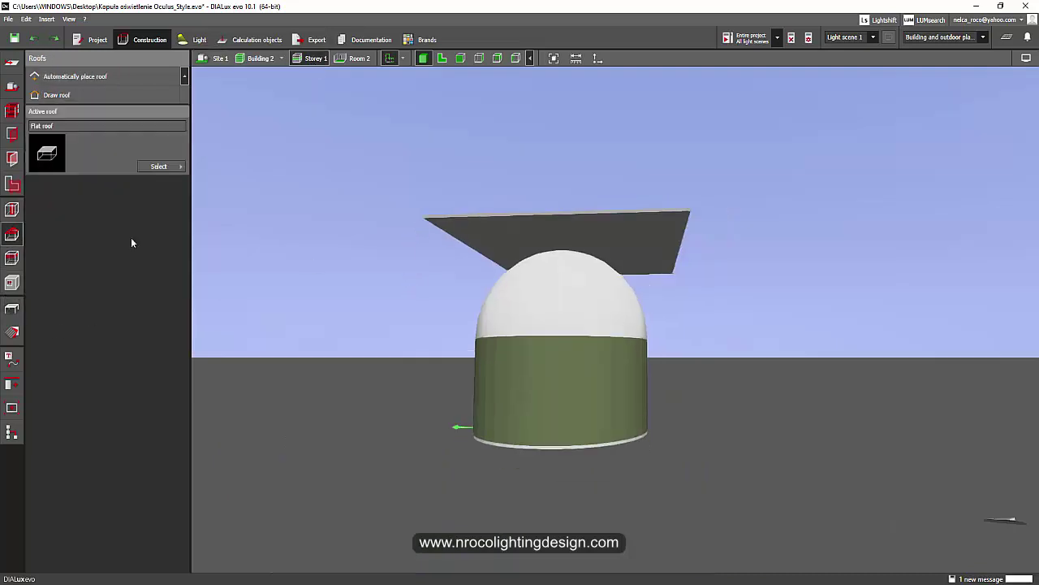
{"action": "left_click", "coordinate": [445, 230]}
{"action": "right_click_drag", "start_coordinate": [322, 209], "coordinate": [574, 265]}
{"action": "scroll", "coordinate": [574, 265], "scroll_direction": "up", "scroll_amount": 2}
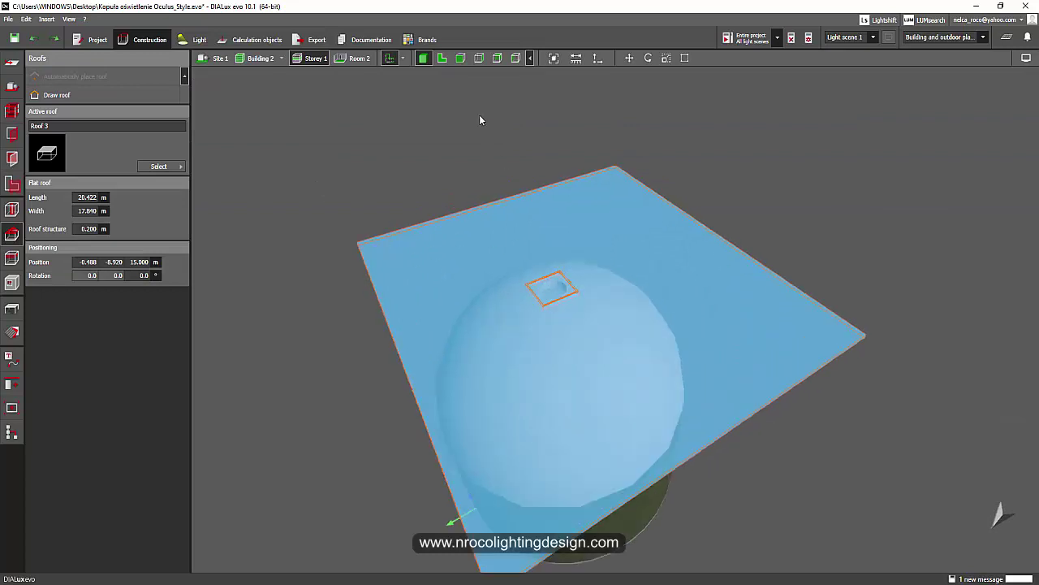
{"action": "left_click", "coordinate": [442, 58]}
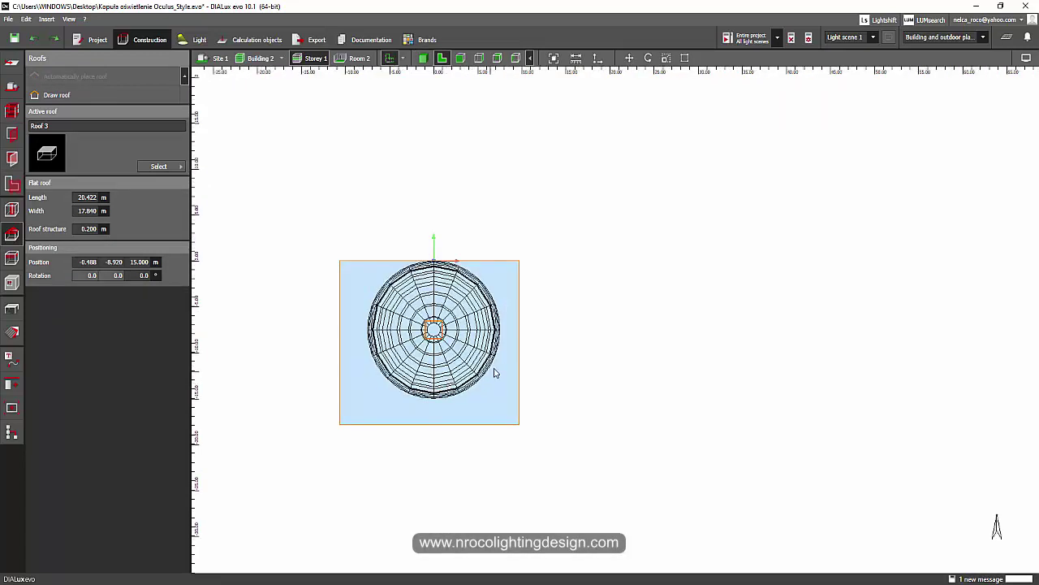
{"action": "right_click", "coordinate": [510, 379]}
{"action": "left_click", "coordinate": [529, 399]}
{"action": "left_click_drag", "start_coordinate": [427, 427], "coordinate": [432, 344]}
{"action": "scroll", "coordinate": [407, 336], "scroll_direction": "up", "scroll_amount": 4}
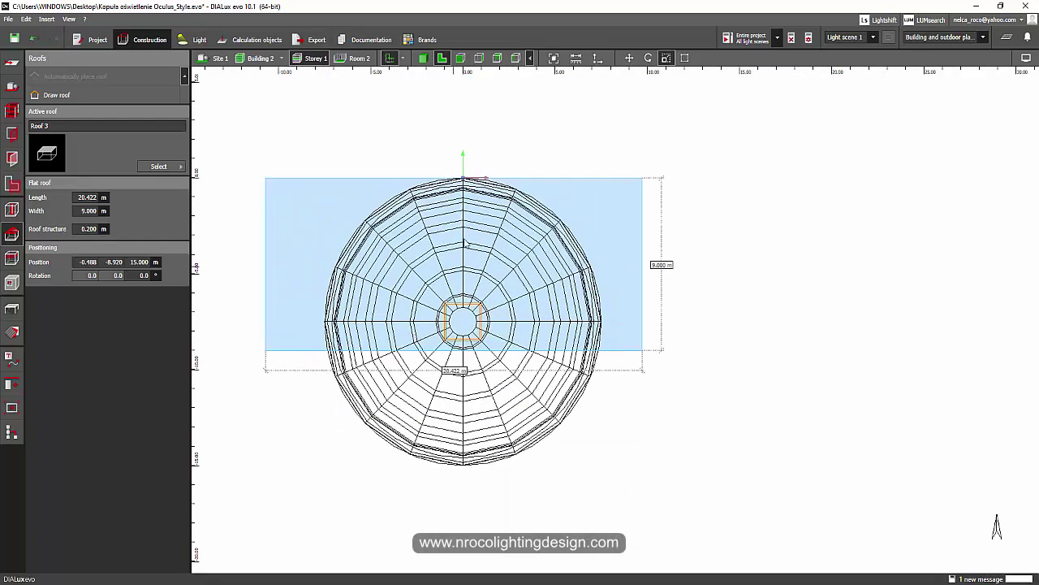
{"action": "left_click_drag", "start_coordinate": [470, 180], "coordinate": [470, 300]}
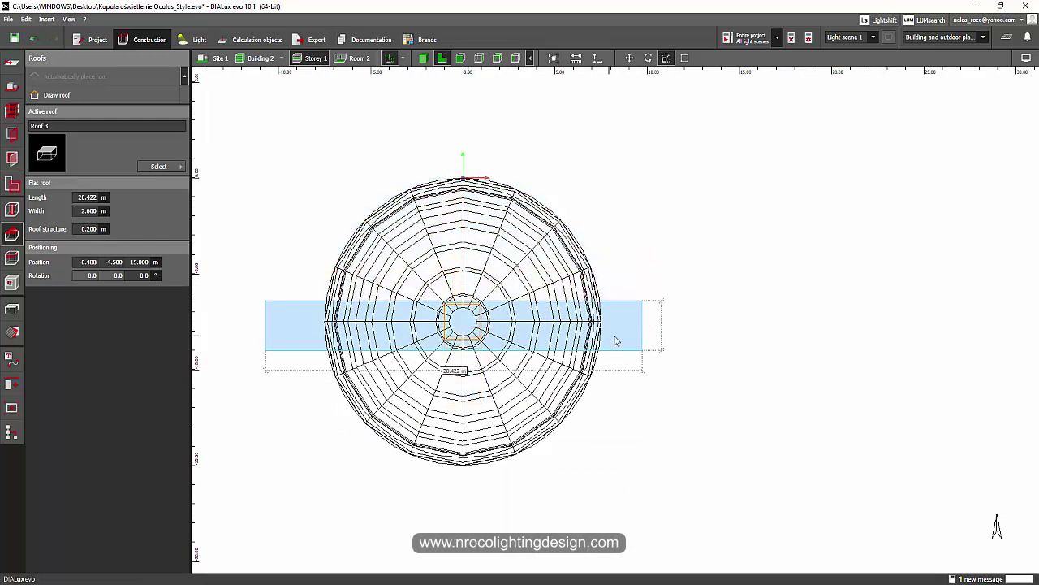
Shorten the flat roof from both ends to a length of 3 m around the dome's opening.
{"action": "left_click_drag", "start_coordinate": [644, 328], "coordinate": [473, 333]}
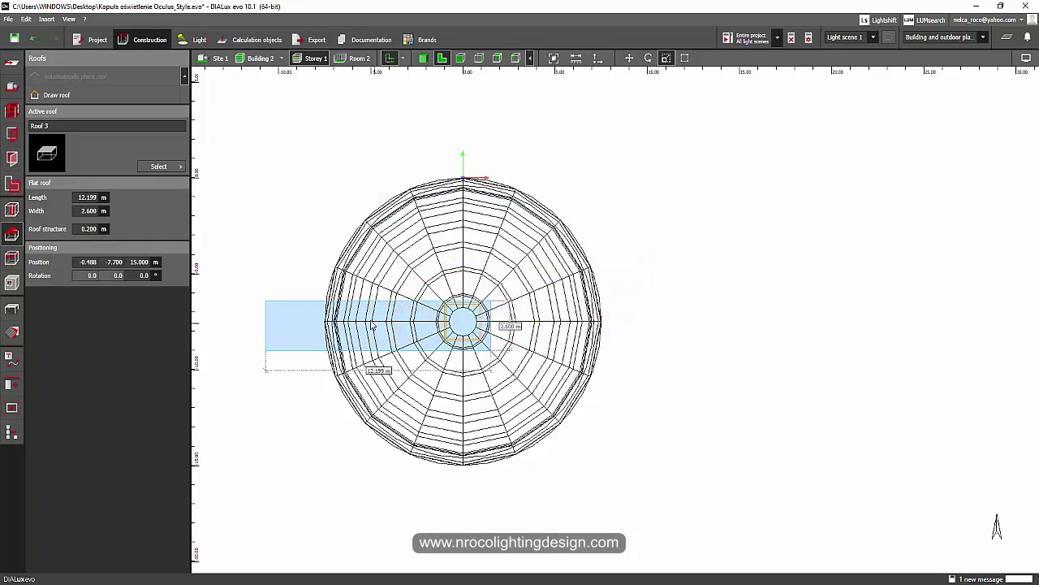
{"action": "scroll", "coordinate": [370, 324], "scroll_direction": "up", "scroll_amount": 3}
{"action": "left_click_drag", "start_coordinate": [213, 333], "coordinate": [485, 343]}
{"action": "scroll", "coordinate": [484, 344], "scroll_direction": "up", "scroll_amount": 2}
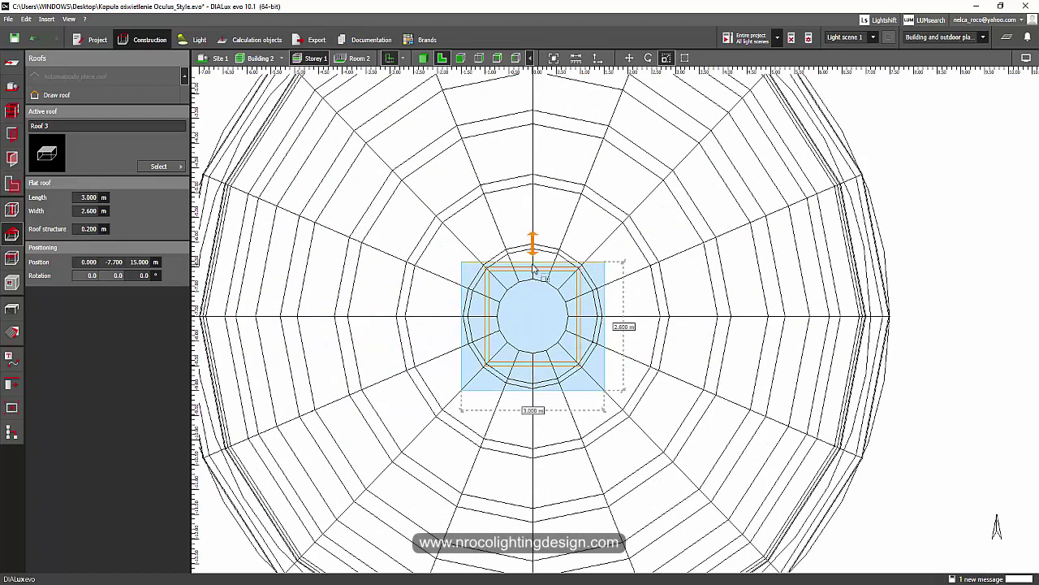
Shrink the flat roof from its edges to 2 m long and 2 m wide, fitting it to the roof window's frame.
{"action": "left_click_drag", "start_coordinate": [532, 395], "coordinate": [531, 367]}
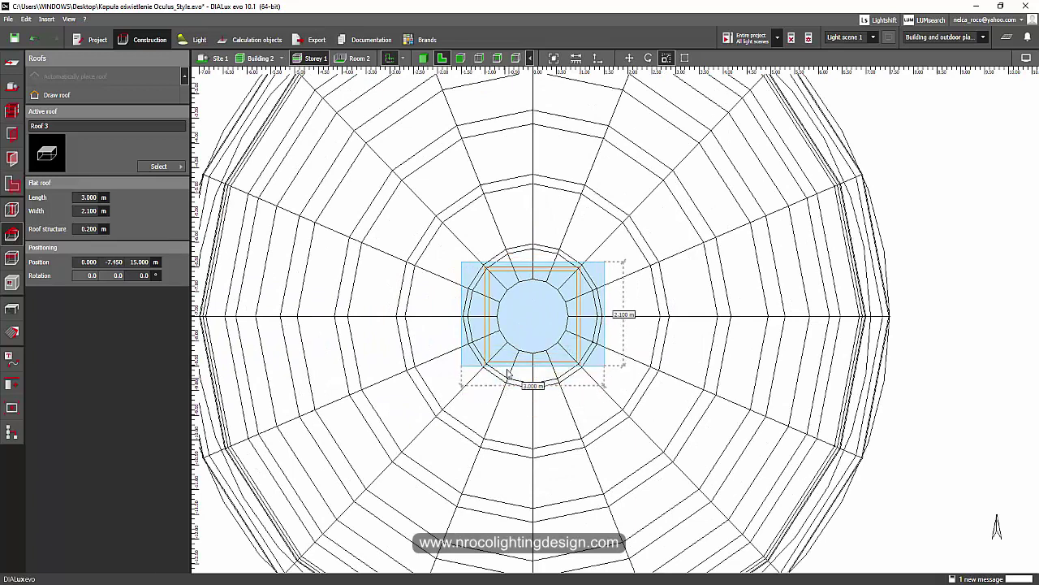
{"action": "scroll", "coordinate": [508, 354], "scroll_direction": "up", "scroll_amount": 2}
{"action": "left_click_drag", "start_coordinate": [674, 326], "coordinate": [641, 323]}
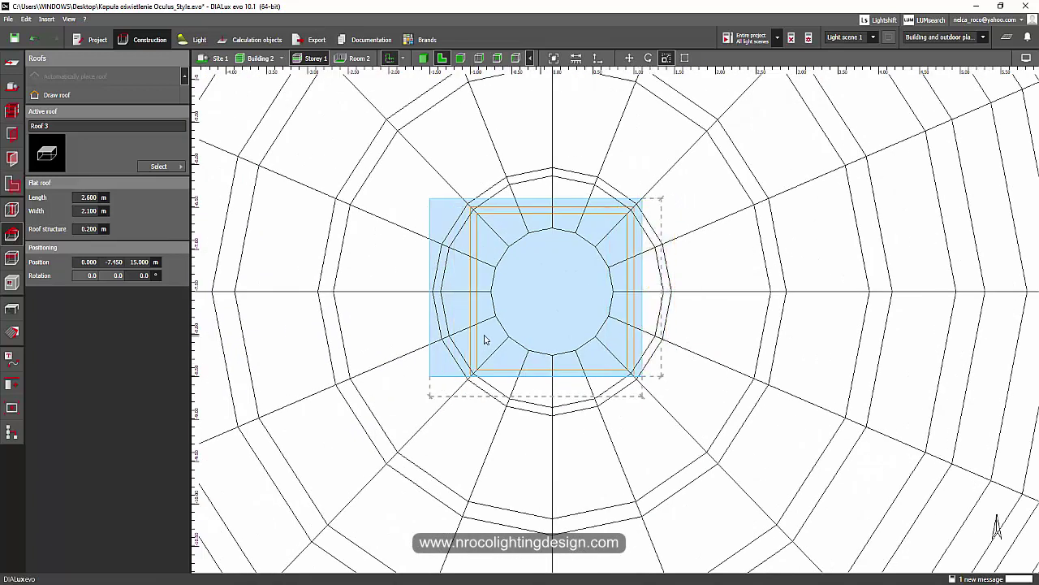
{"action": "left_click_drag", "start_coordinate": [454, 311], "coordinate": [455, 324]}
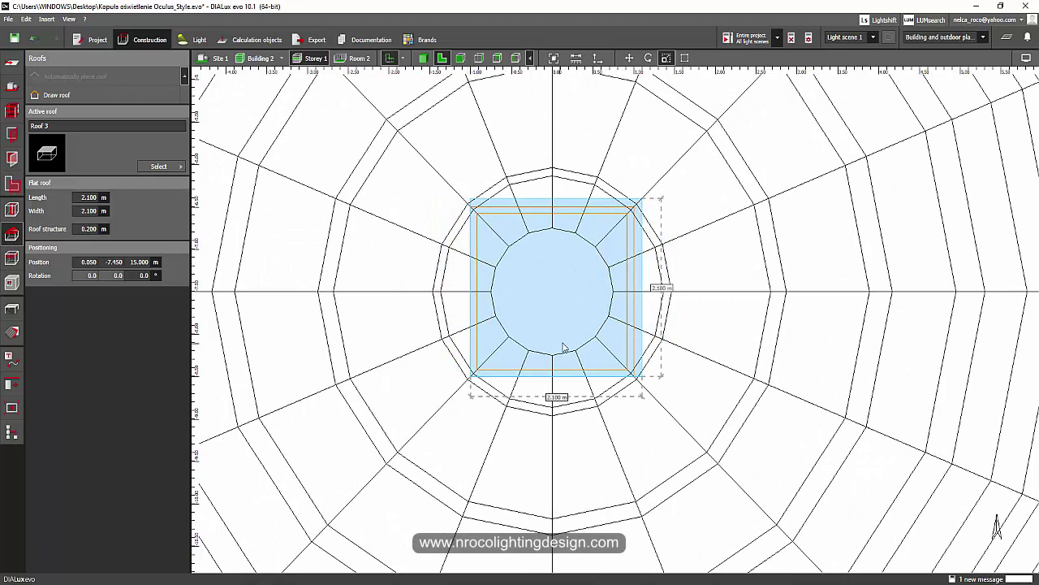
{"action": "left_click_drag", "start_coordinate": [644, 305], "coordinate": [635, 306]}
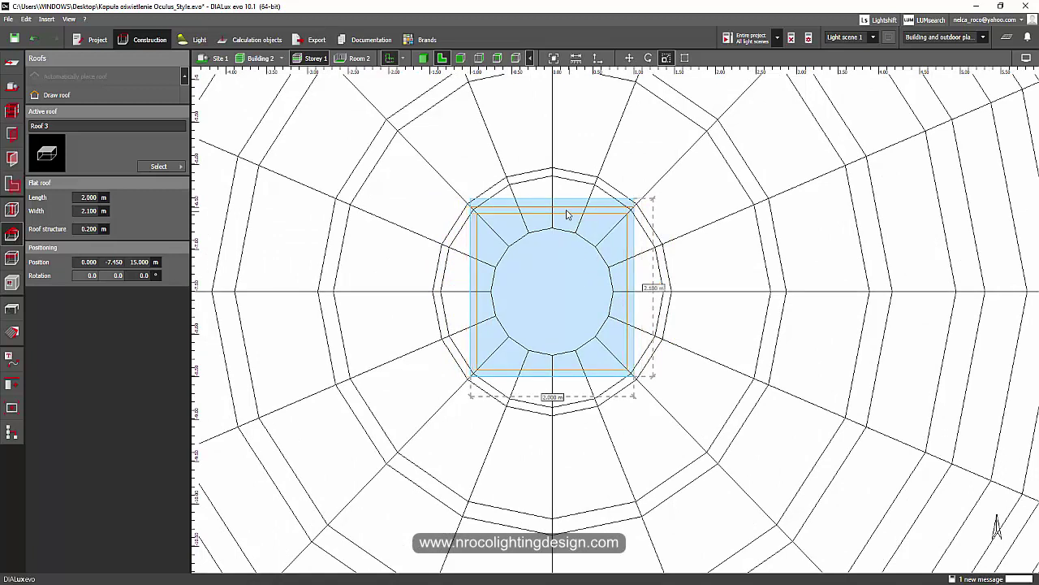
{"action": "left_click_drag", "start_coordinate": [564, 204], "coordinate": [560, 211]}
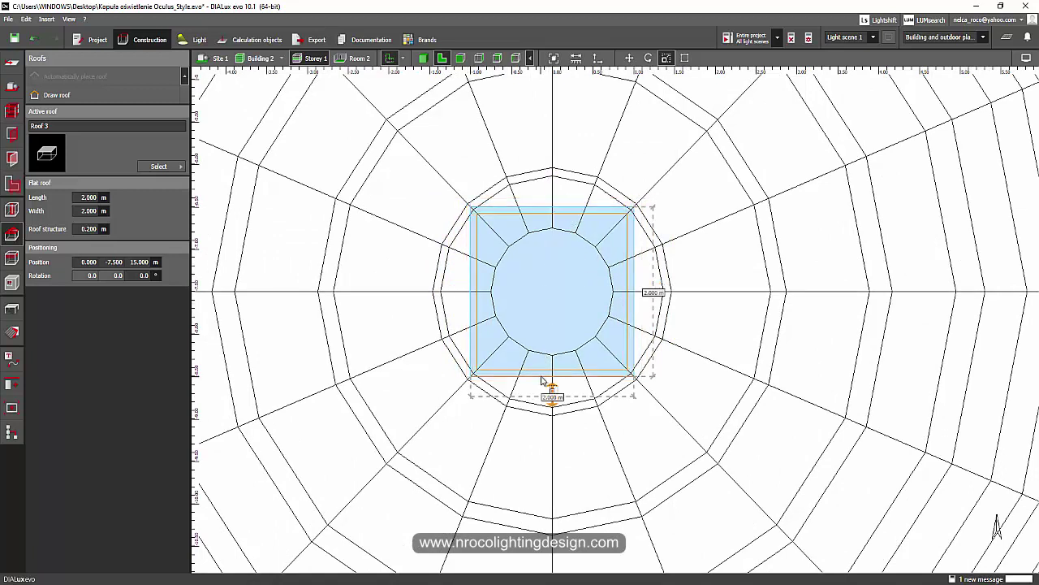
Inspect the resized flat roof in the 3D view of Storey 1 and the dome's opening from inside Room 2.
{"action": "left_click", "coordinate": [423, 58]}
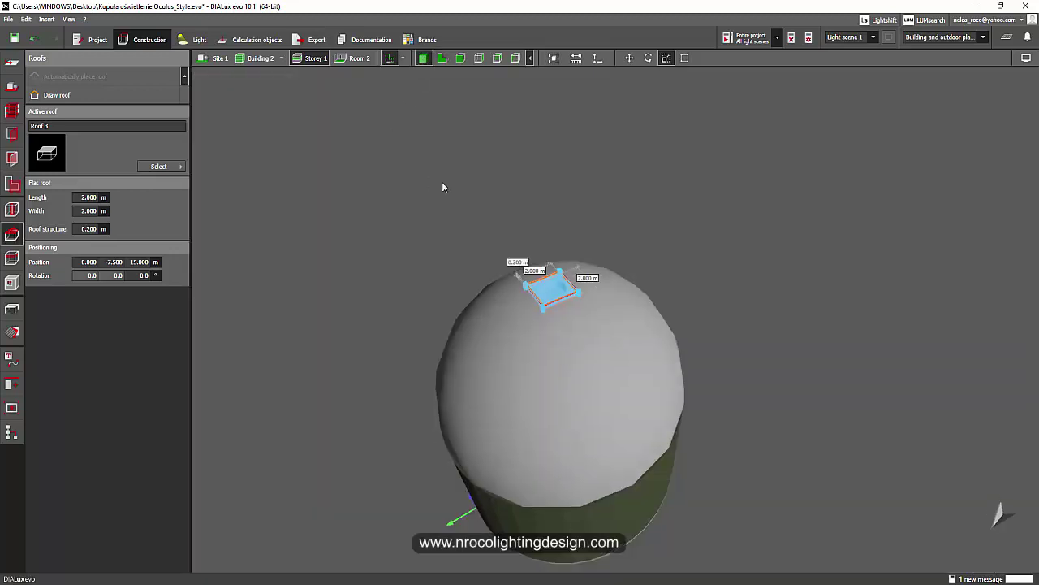
{"action": "left_click", "coordinate": [377, 204]}
{"action": "right_click_drag", "start_coordinate": [361, 272], "coordinate": [316, 172]}
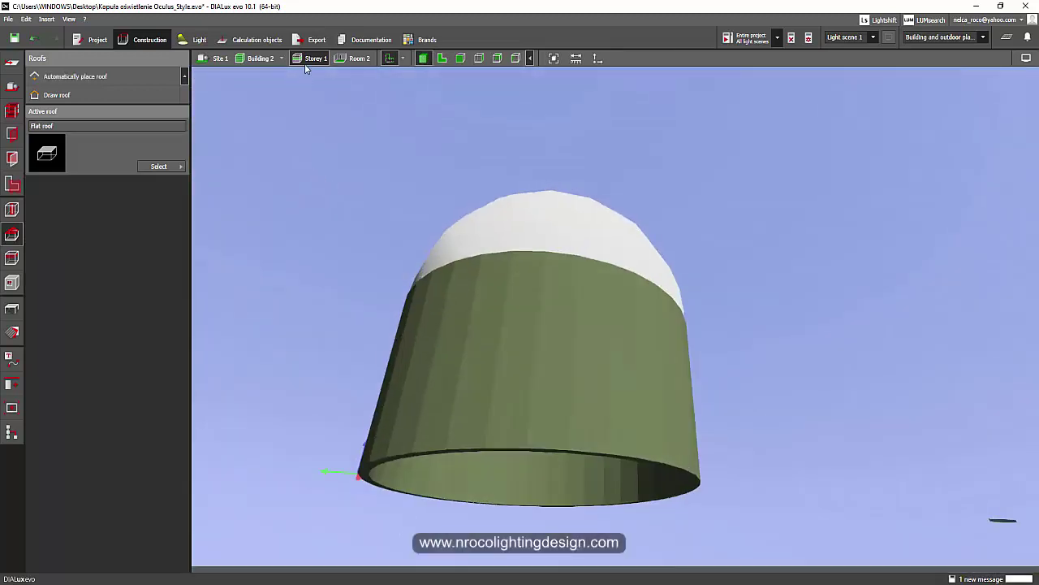
{"action": "left_click", "coordinate": [356, 60]}
{"action": "right_click_drag", "start_coordinate": [393, 214], "coordinate": [385, 156]}
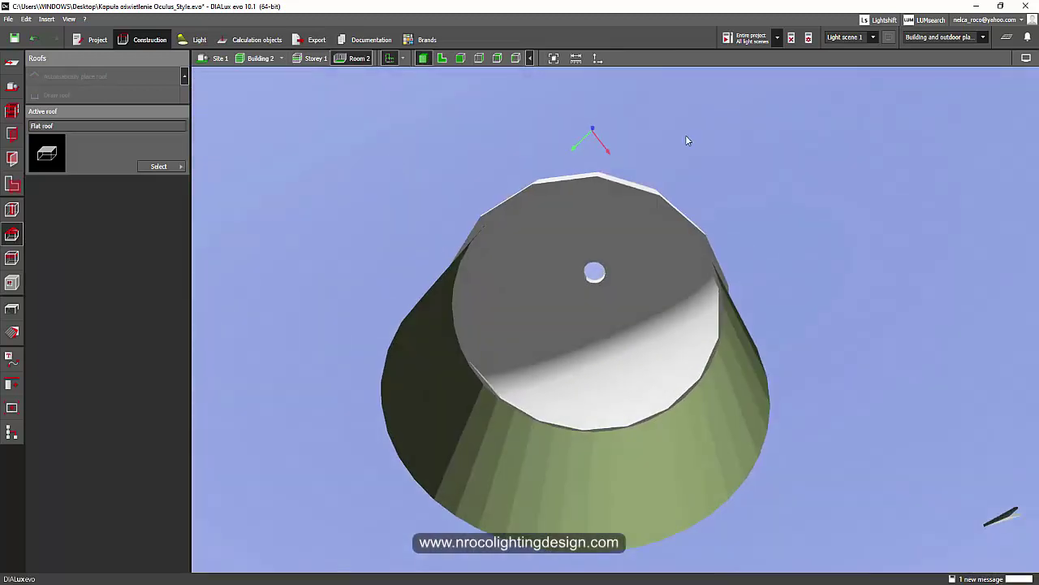
{"action": "left_click_drag", "start_coordinate": [641, 215], "coordinate": [571, 318]}
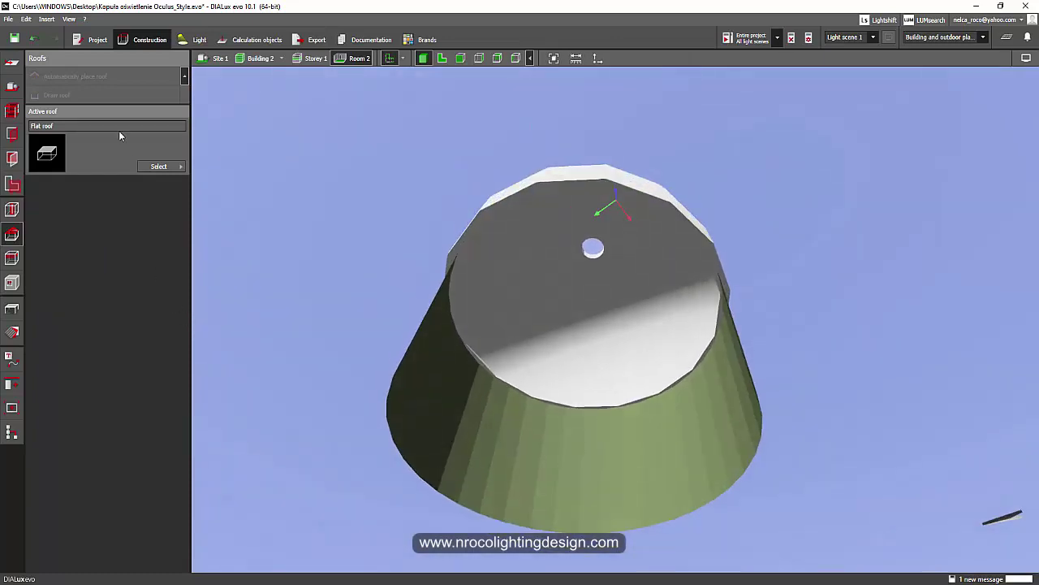
Set the daylight time of Light scene 1 to 2:30 pm and calculate the entire project with all light scenes.
{"action": "left_click", "coordinate": [195, 39]}
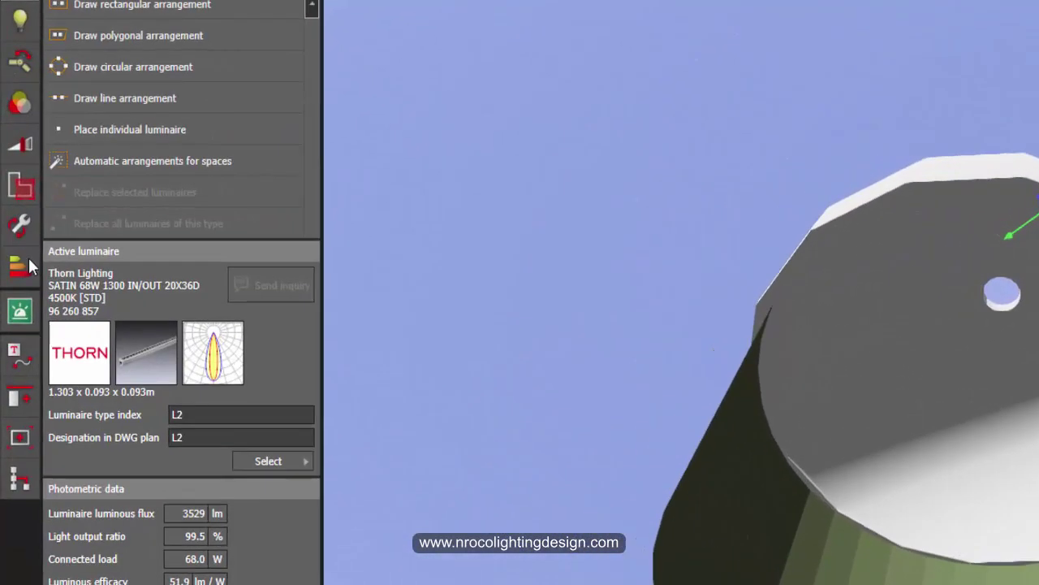
{"action": "left_click", "coordinate": [31, 150]}
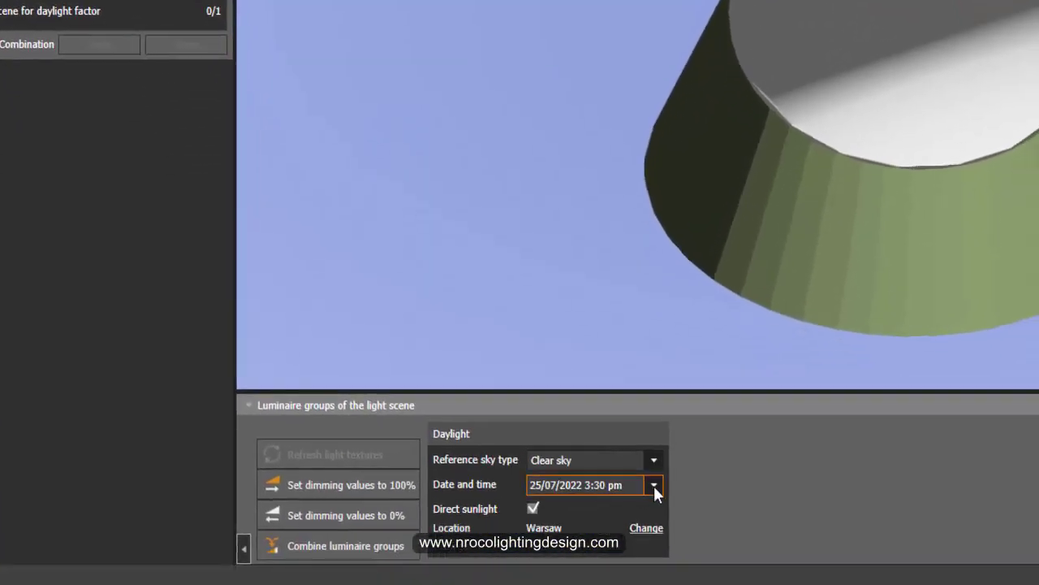
{"action": "left_click", "coordinate": [654, 486]}
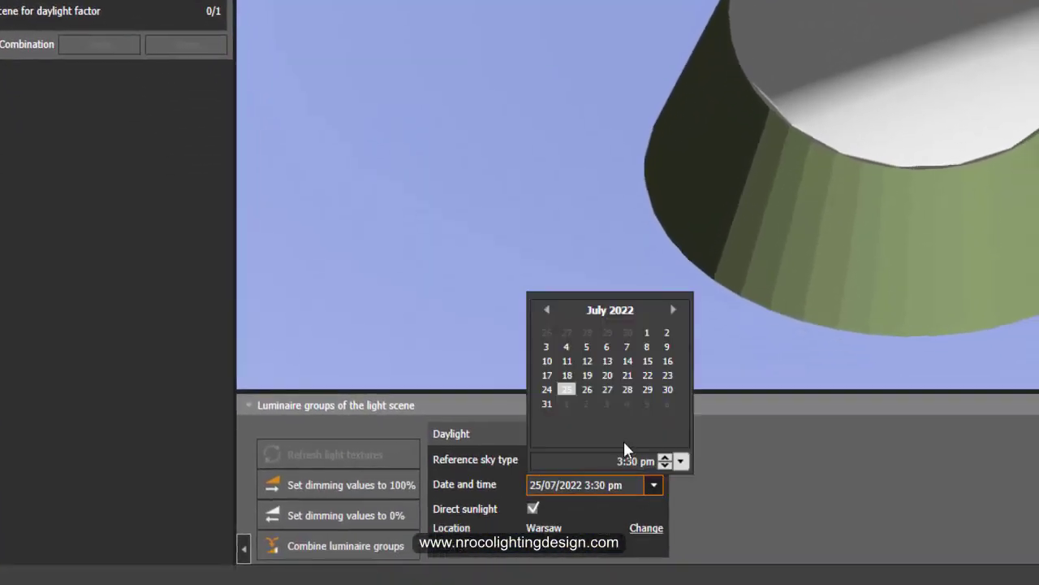
{"action": "left_click", "coordinate": [665, 457]}
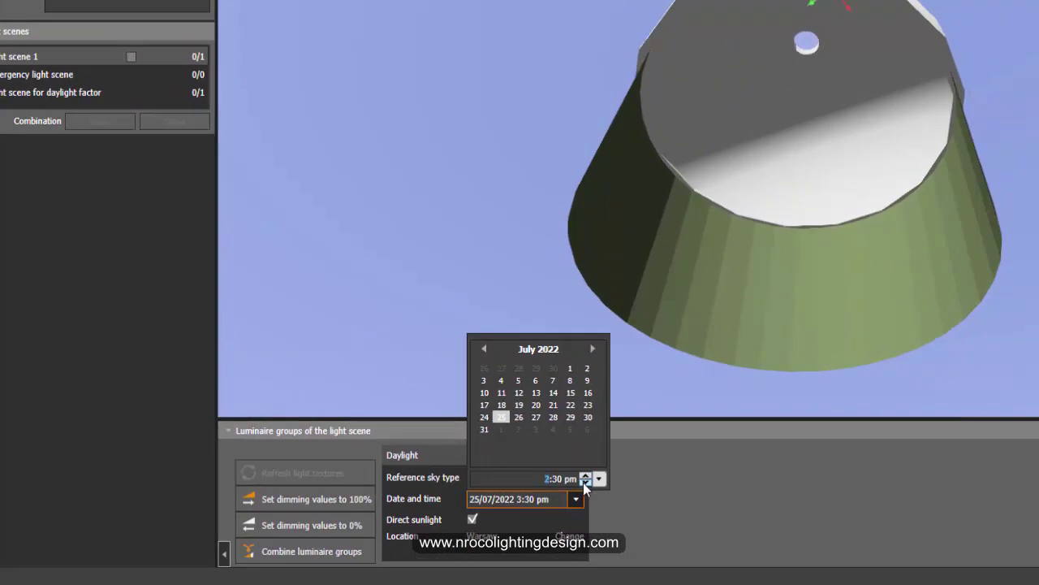
{"action": "left_click", "coordinate": [463, 137]}
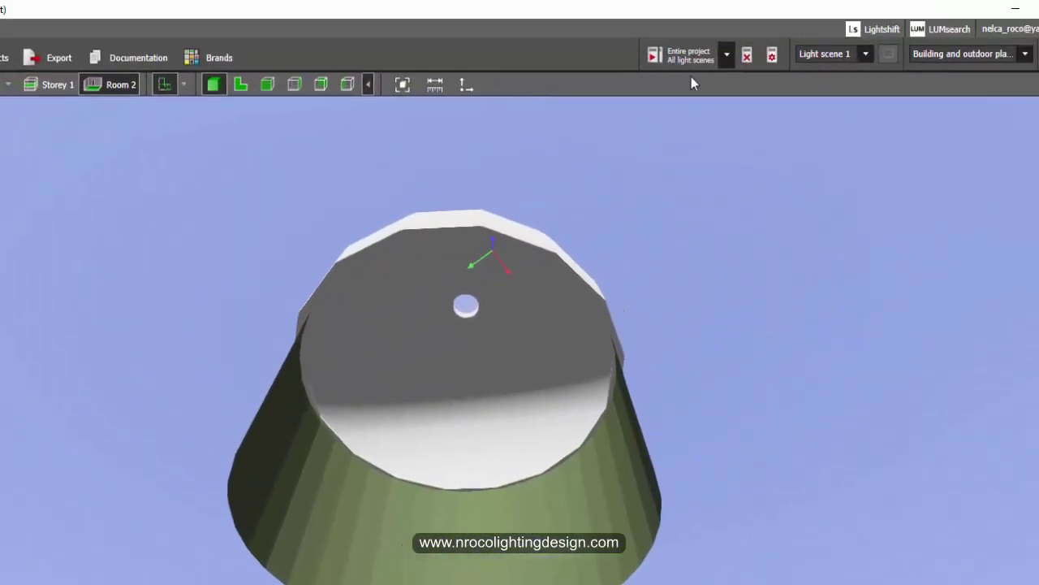
{"action": "left_click", "coordinate": [683, 57]}
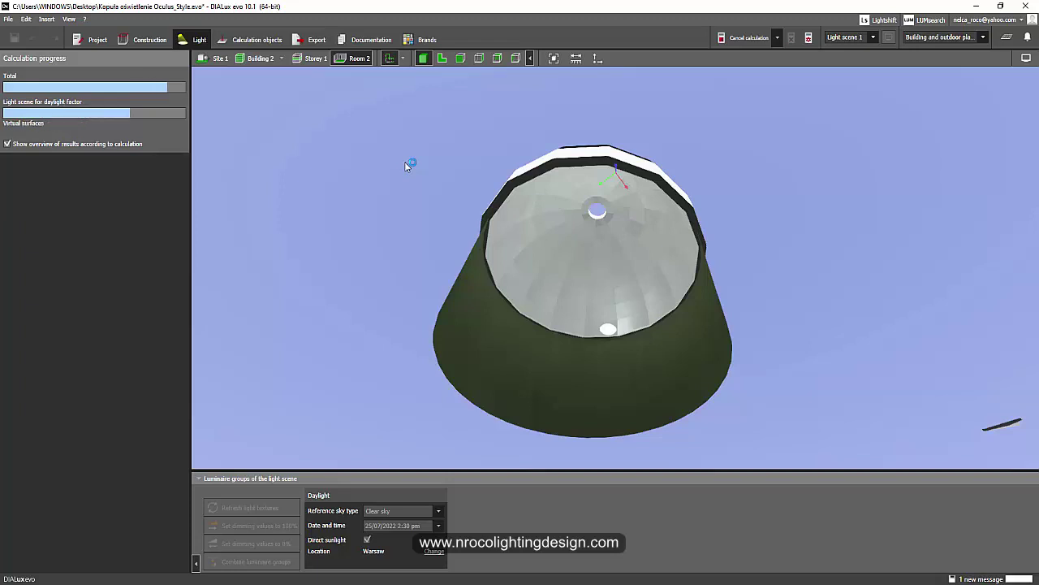
Display the calculated light distribution of Room 2 in false colours.
{"action": "right_click_drag", "start_coordinate": [423, 187], "coordinate": [397, 171]}
{"action": "scroll", "coordinate": [459, 242], "scroll_direction": "up", "scroll_amount": 3}
{"action": "left_click", "coordinate": [1007, 37]}
{"action": "left_click", "coordinate": [1026, 58]}
{"action": "left_click", "coordinate": [970, 73]}
{"action": "scroll", "coordinate": [640, 263], "scroll_direction": "down", "scroll_amount": 1}
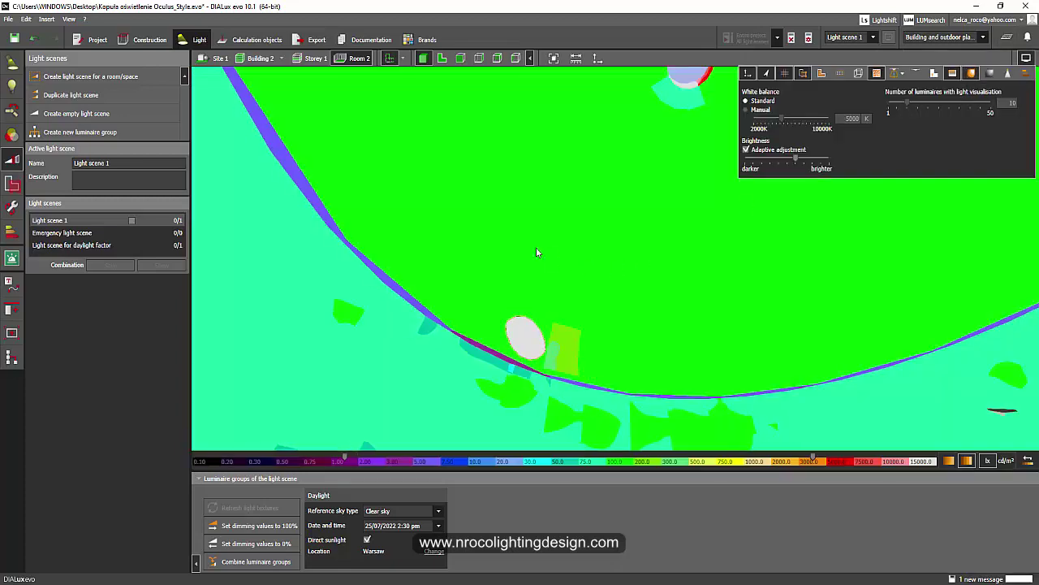
Examine the false-colour light distribution on Room 2's dome and walls around the sunlight spot.
{"action": "left_click", "coordinate": [467, 188]}
{"action": "scroll", "coordinate": [387, 190], "scroll_direction": "down", "scroll_amount": 10}
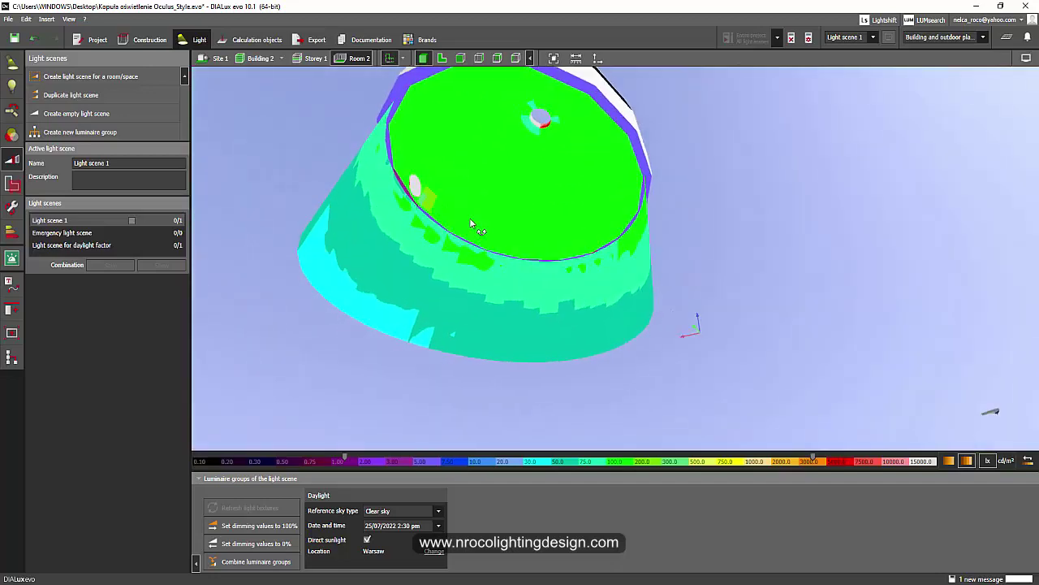
{"action": "right_click_drag", "start_coordinate": [469, 218], "coordinate": [506, 243]}
{"action": "right_click_drag", "start_coordinate": [480, 248], "coordinate": [457, 228]}
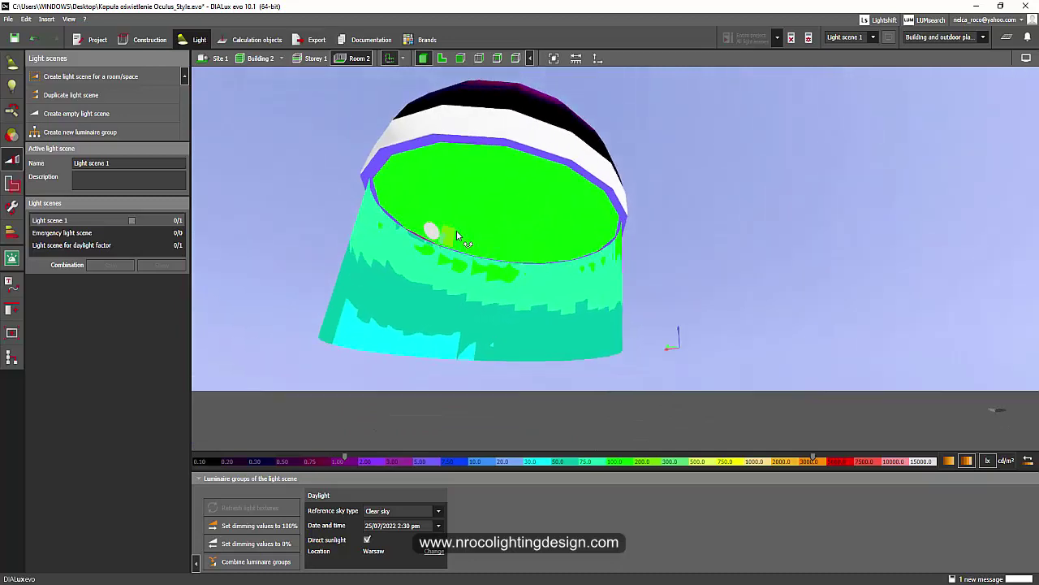
{"action": "scroll", "coordinate": [457, 224], "scroll_direction": "up", "scroll_amount": 3}
{"action": "right_click_drag", "start_coordinate": [517, 197], "coordinate": [463, 263]}
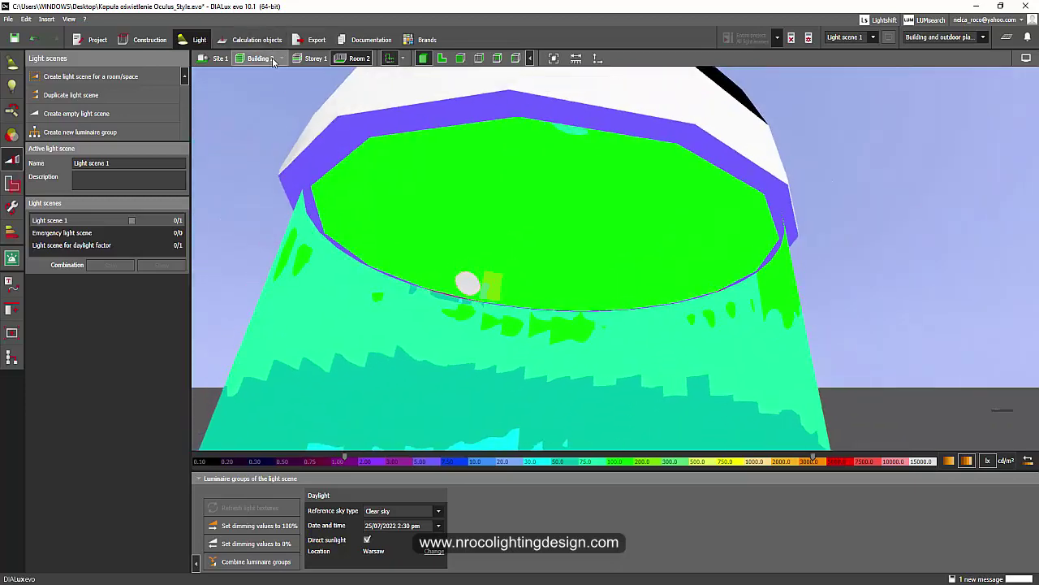
Open Room 1 of Building 1 and examine its false-colour light distribution around the sunlight spot.
{"action": "left_click", "coordinate": [281, 58]}
{"action": "left_click", "coordinate": [298, 74]}
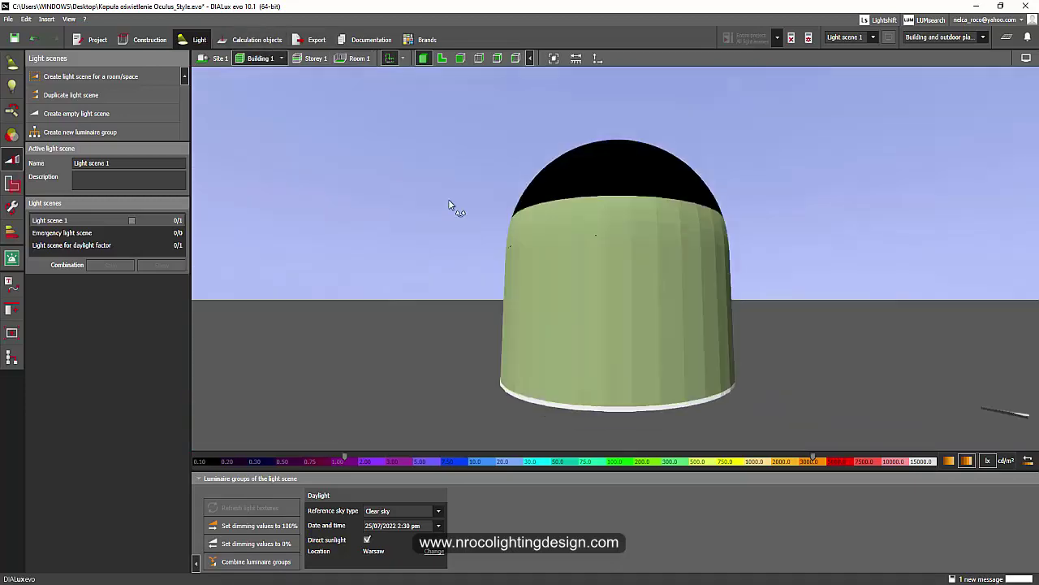
{"action": "left_click", "coordinate": [357, 58]}
{"action": "right_click_drag", "start_coordinate": [467, 226], "coordinate": [456, 202]}
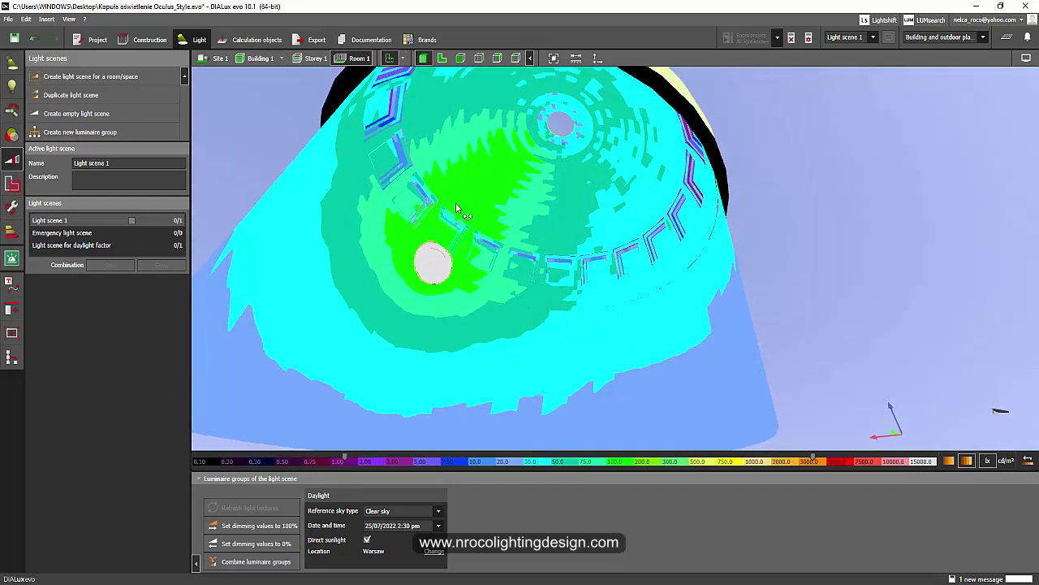
Return to Room 2 of Building 2 and compare its false-colour distribution with the original room's.
{"action": "left_click", "coordinate": [282, 59]}
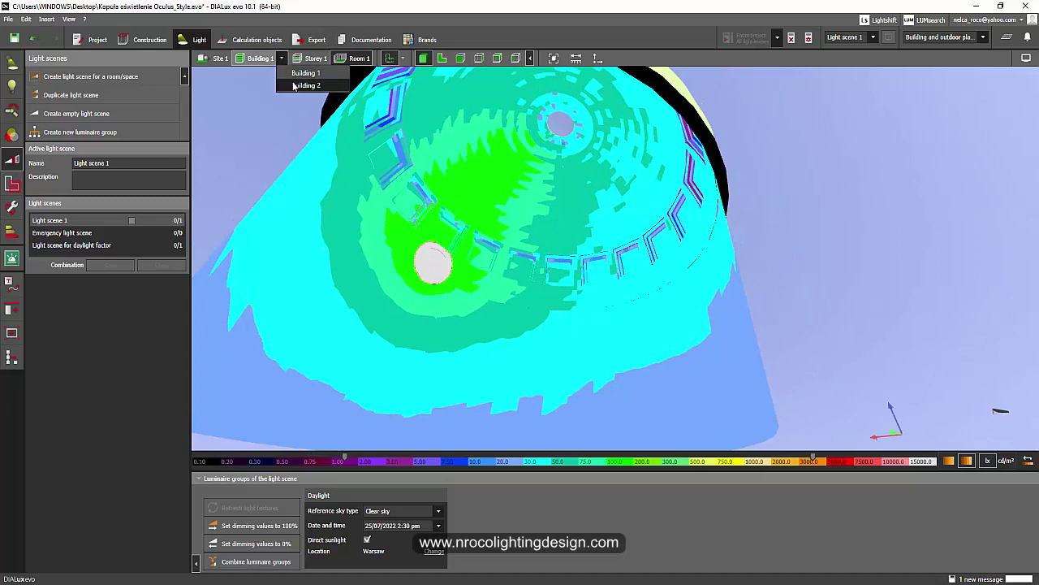
{"action": "left_click", "coordinate": [306, 85]}
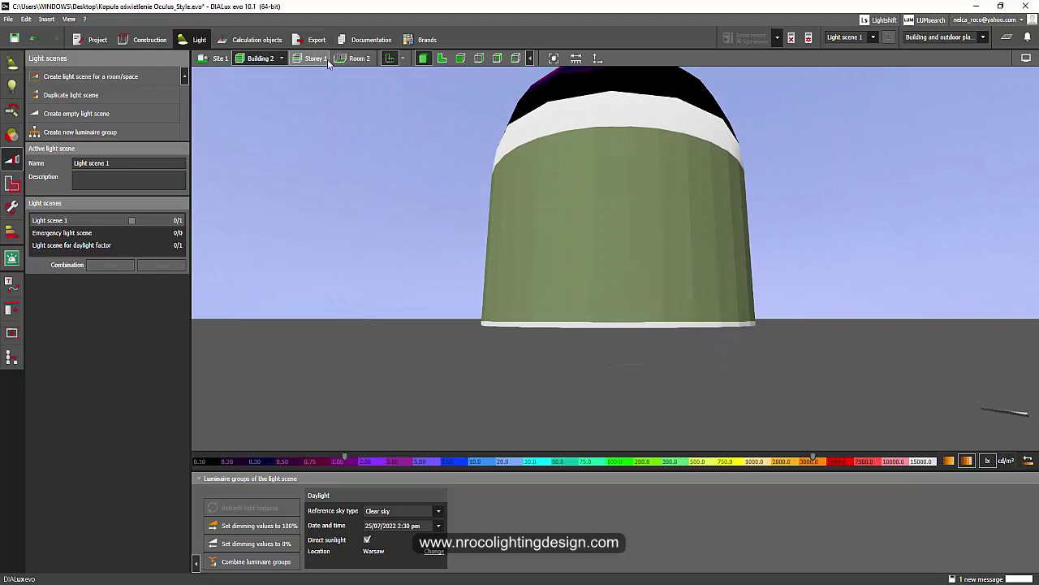
{"action": "left_click", "coordinate": [357, 59]}
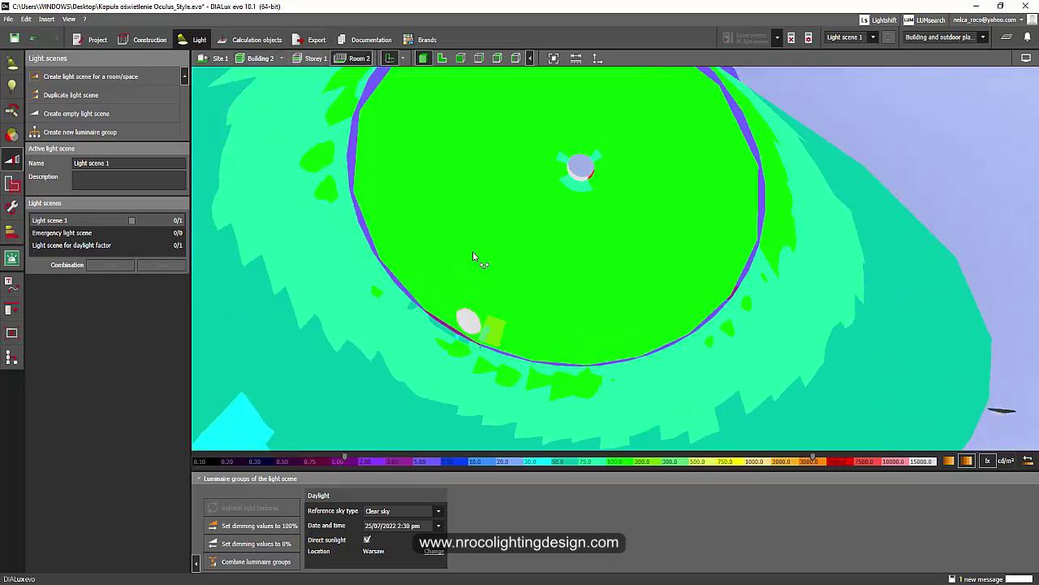
{"action": "right_click_drag", "start_coordinate": [491, 251], "coordinate": [547, 275]}
{"action": "scroll", "coordinate": [542, 300], "scroll_direction": "down", "scroll_amount": 4}
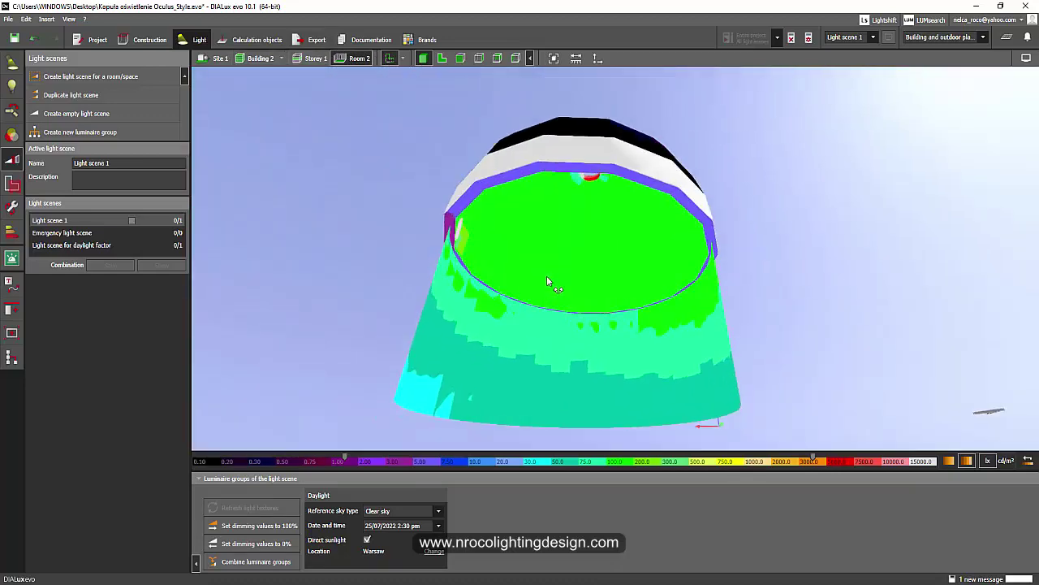
{"action": "scroll", "coordinate": [958, 154], "scroll_direction": "up", "scroll_amount": 1}
Turn off the false colours and view Room 2's rendered walls and floor from the side.
{"action": "left_click", "coordinate": [1028, 60]}
{"action": "left_click", "coordinate": [975, 75]}
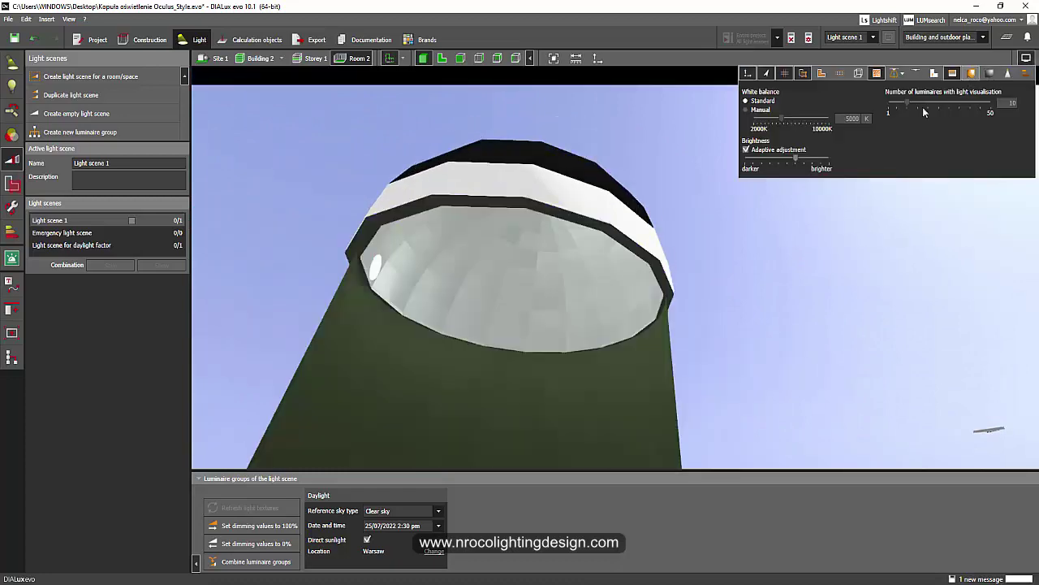
{"action": "left_click_drag", "start_coordinate": [450, 266], "coordinate": [598, 162]}
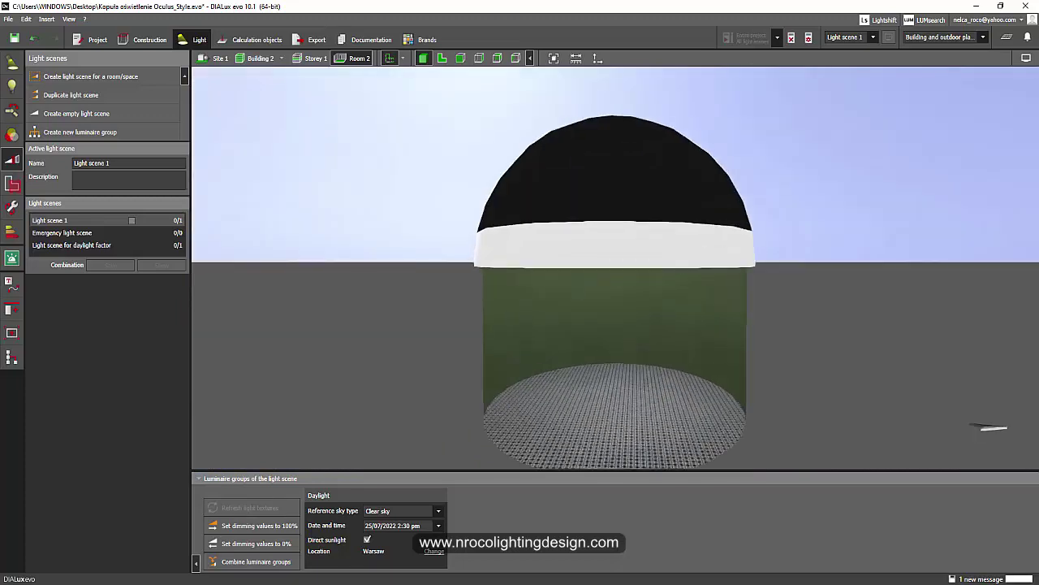
Turn the false colours back on and examine the light distribution on Room 2's floor.
{"action": "left_click", "coordinate": [1027, 58]}
{"action": "left_click", "coordinate": [1024, 73]}
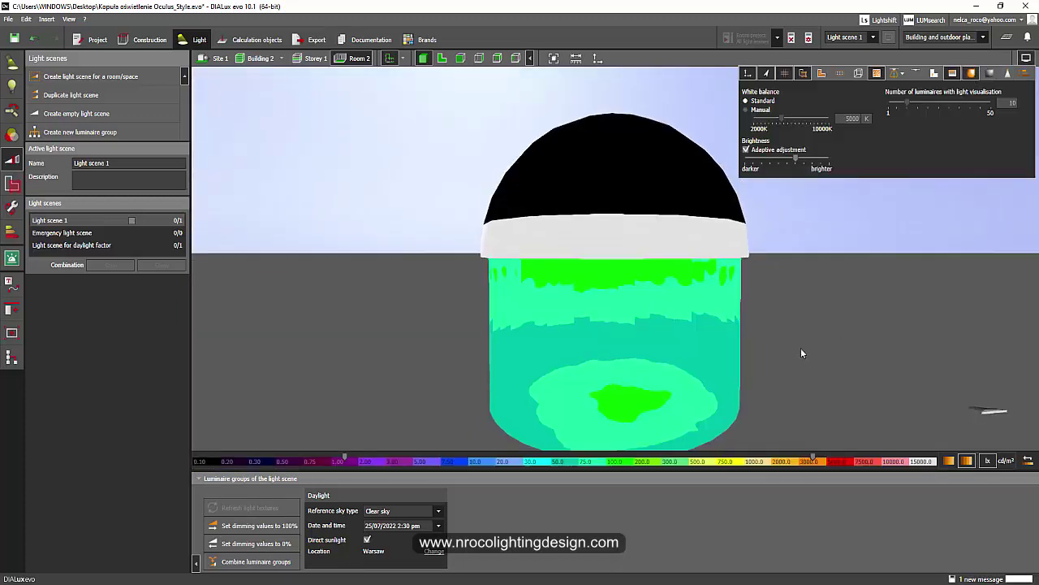
{"action": "left_click_drag", "start_coordinate": [770, 350], "coordinate": [625, 333]}
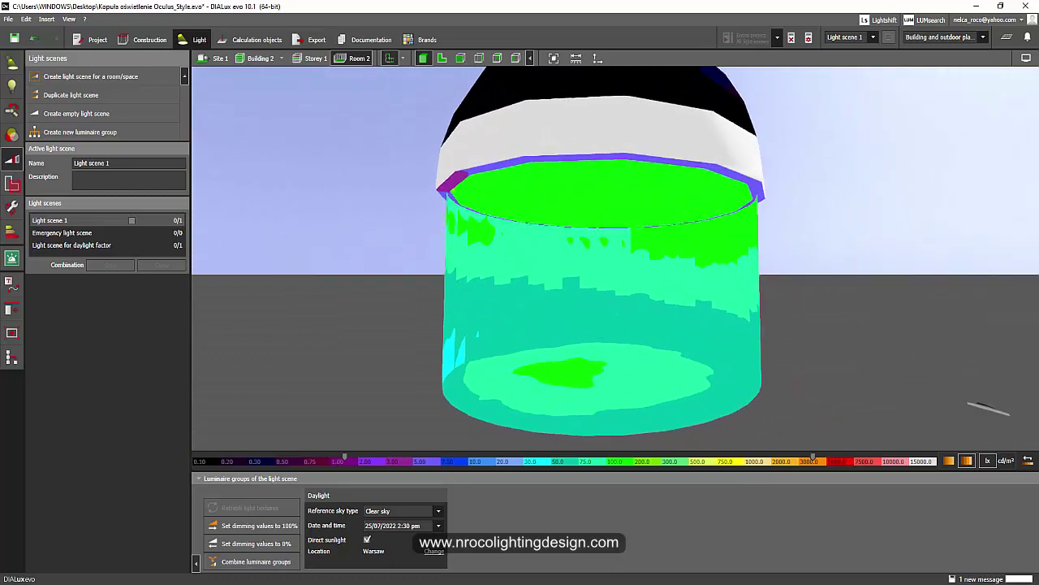
Switch Room 2 back to the rendered display and inspect the sunlight spot inside the dome up close.
{"action": "left_click", "coordinate": [1027, 59]}
{"action": "left_click", "coordinate": [968, 73]}
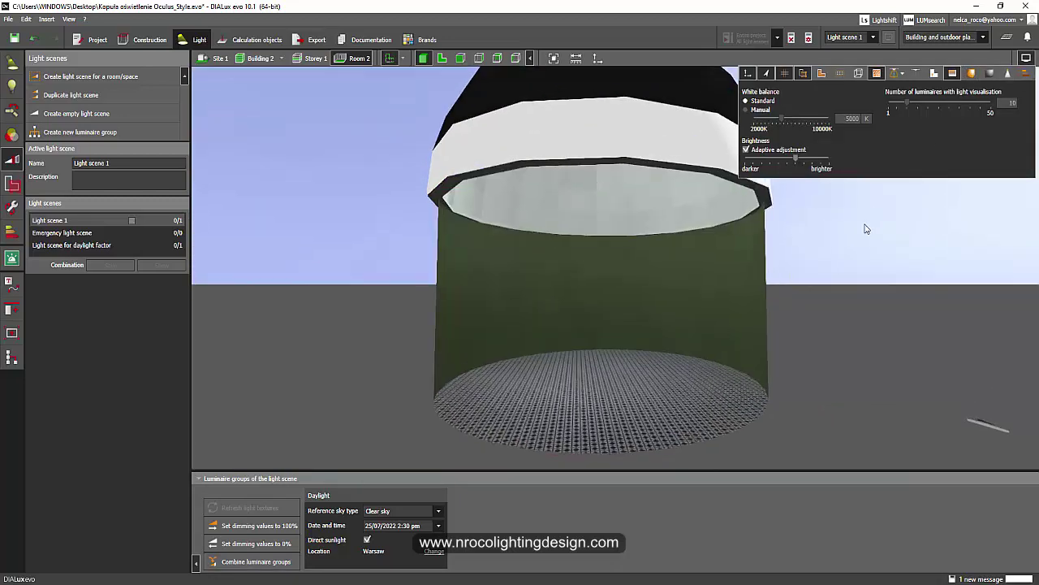
{"action": "left_click_drag", "start_coordinate": [778, 276], "coordinate": [545, 348]}
{"action": "scroll", "coordinate": [545, 347], "scroll_direction": "up", "scroll_amount": 3}
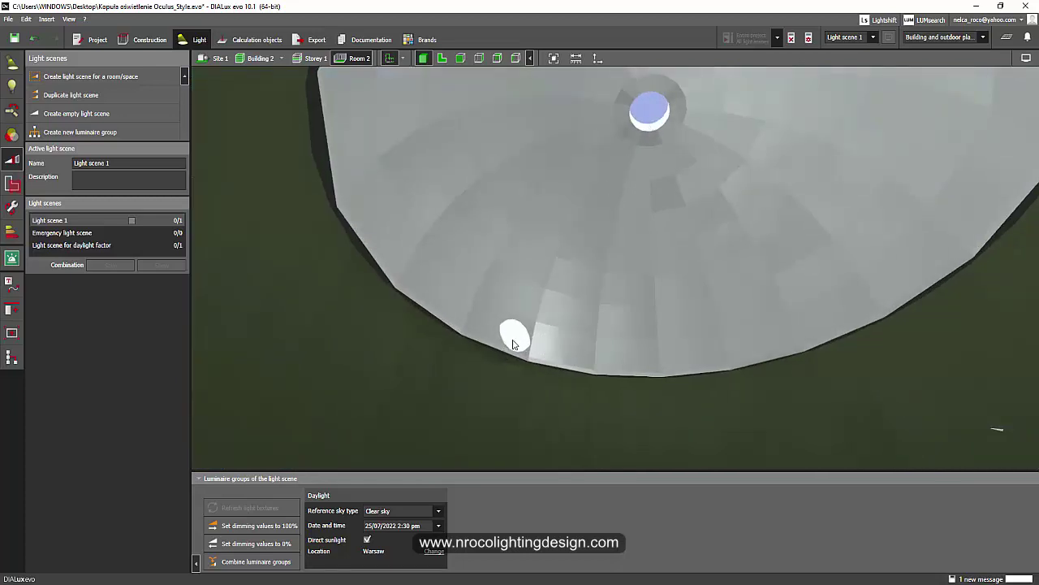
{"action": "right_click_drag", "start_coordinate": [512, 349], "coordinate": [490, 331]}
{"action": "left_click_drag", "start_coordinate": [490, 333], "coordinate": [631, 208]}
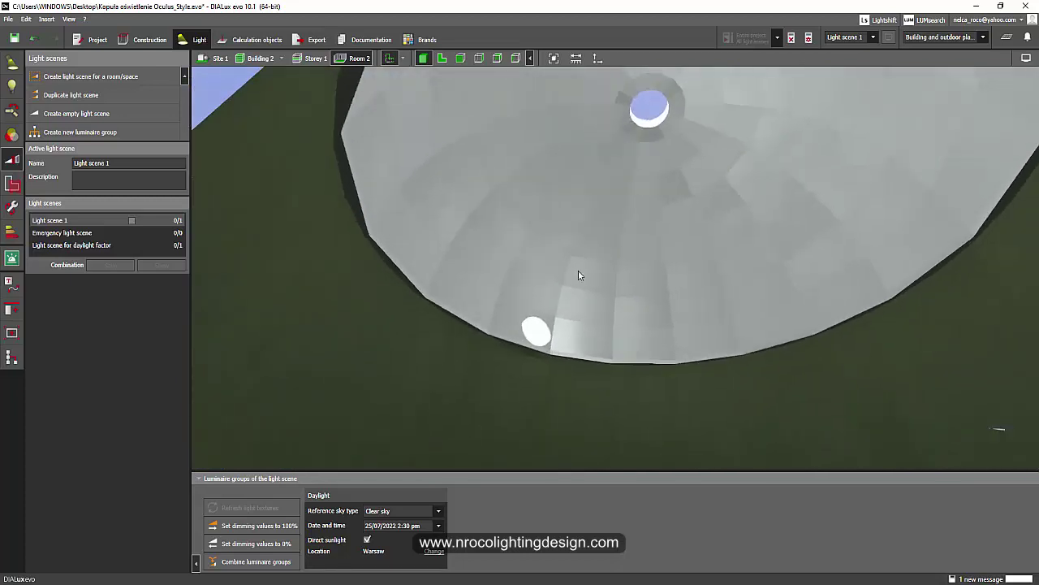
{"action": "scroll", "coordinate": [537, 332], "scroll_direction": "down", "scroll_amount": 3}
{"action": "scroll", "coordinate": [537, 331], "scroll_direction": "up", "scroll_amount": 2}
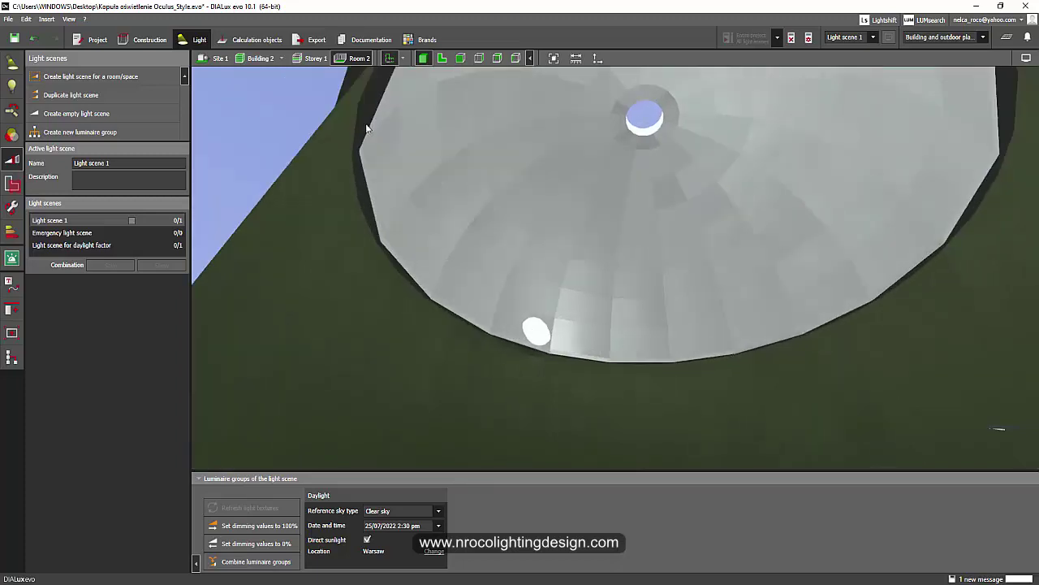
Open Room 1 of Building 1 to view the sunlight spot inside the original coffered dome.
{"action": "left_click", "coordinate": [280, 59]}
{"action": "left_click", "coordinate": [305, 73]}
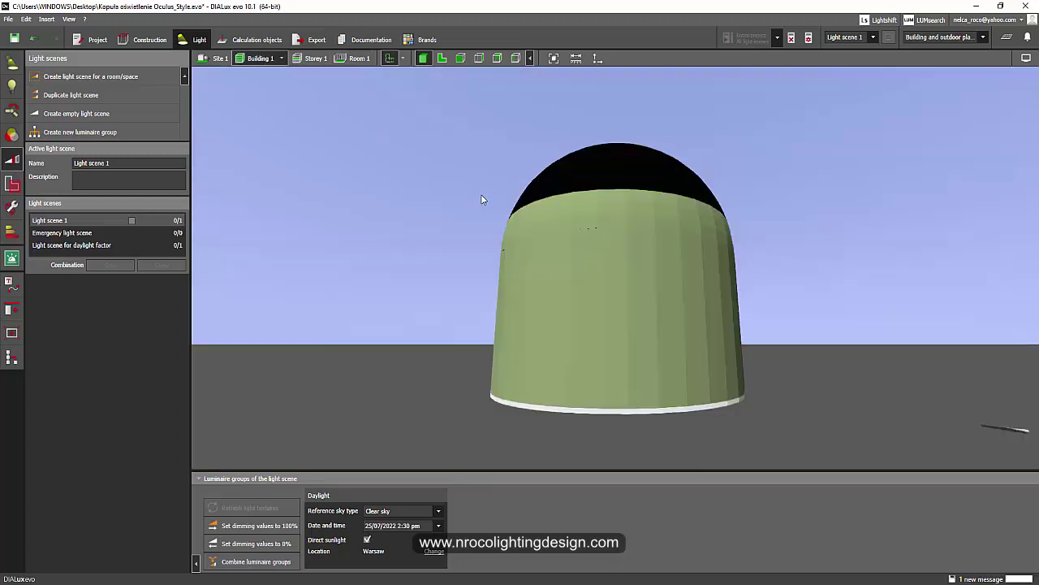
{"action": "left_click", "coordinate": [359, 59]}
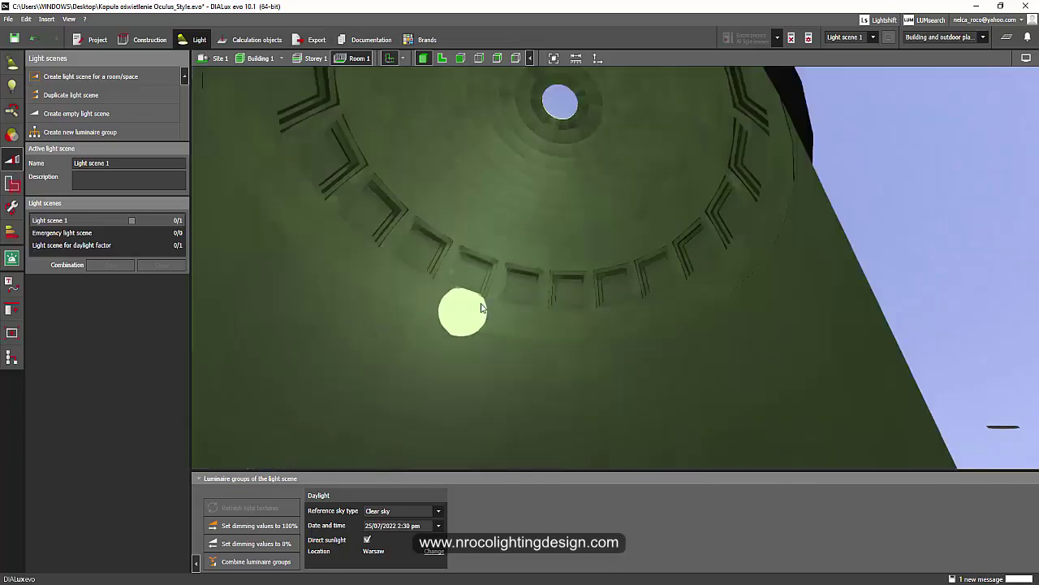
View Room 1's coffered dome from another angle and reopen Room 2 of Building 2 for comparison.
{"action": "right_click_drag", "start_coordinate": [431, 311], "coordinate": [339, 102]}
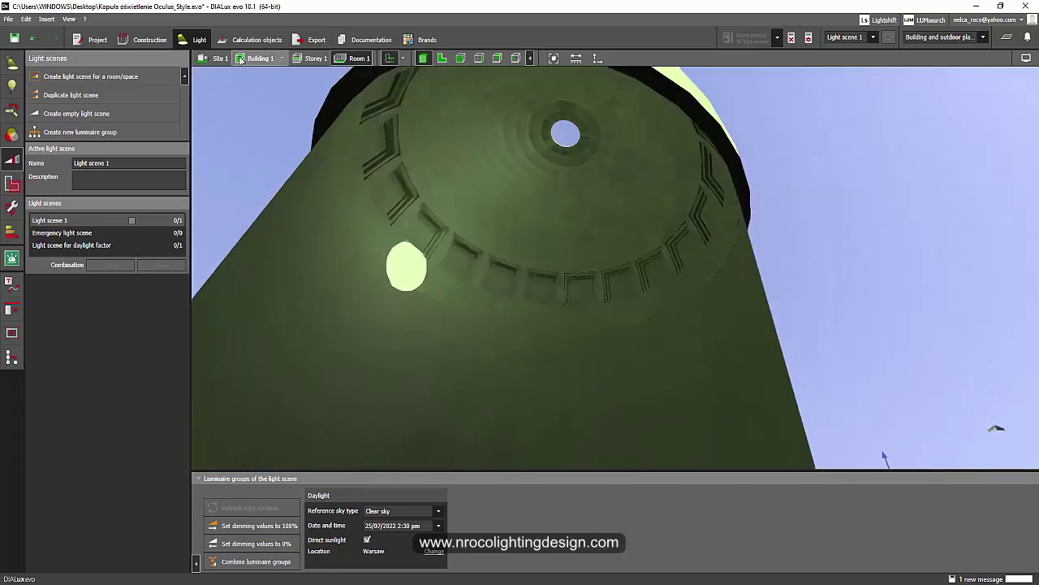
{"action": "left_click", "coordinate": [276, 59]}
{"action": "left_click", "coordinate": [281, 59]}
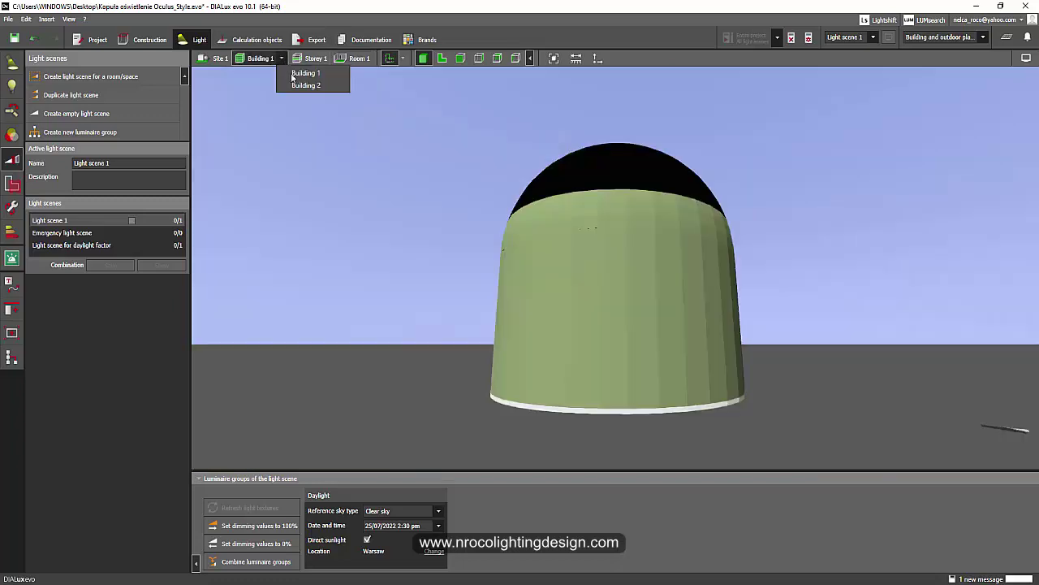
{"action": "left_click", "coordinate": [305, 84]}
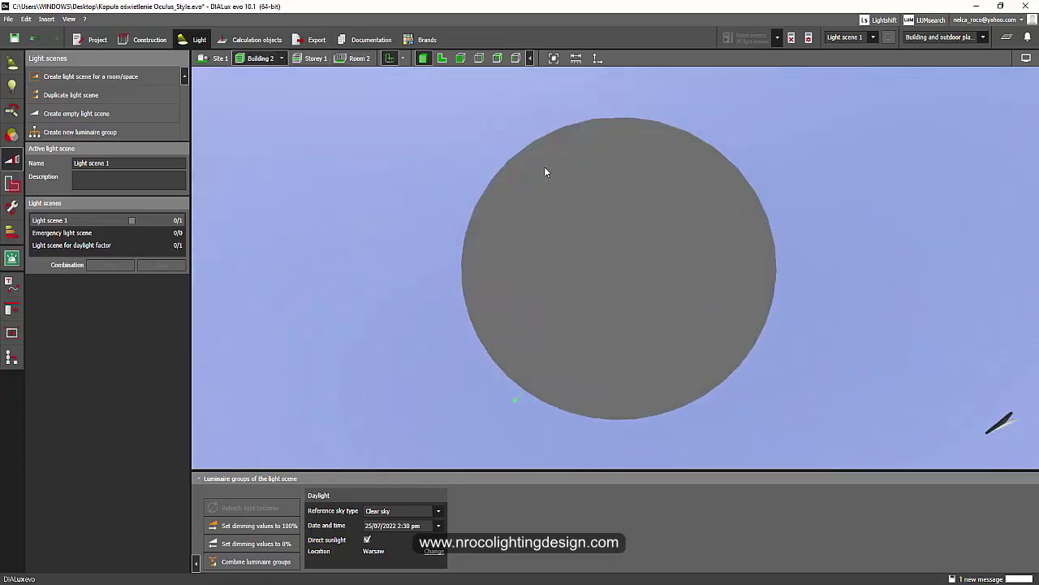
{"action": "left_click", "coordinate": [357, 61]}
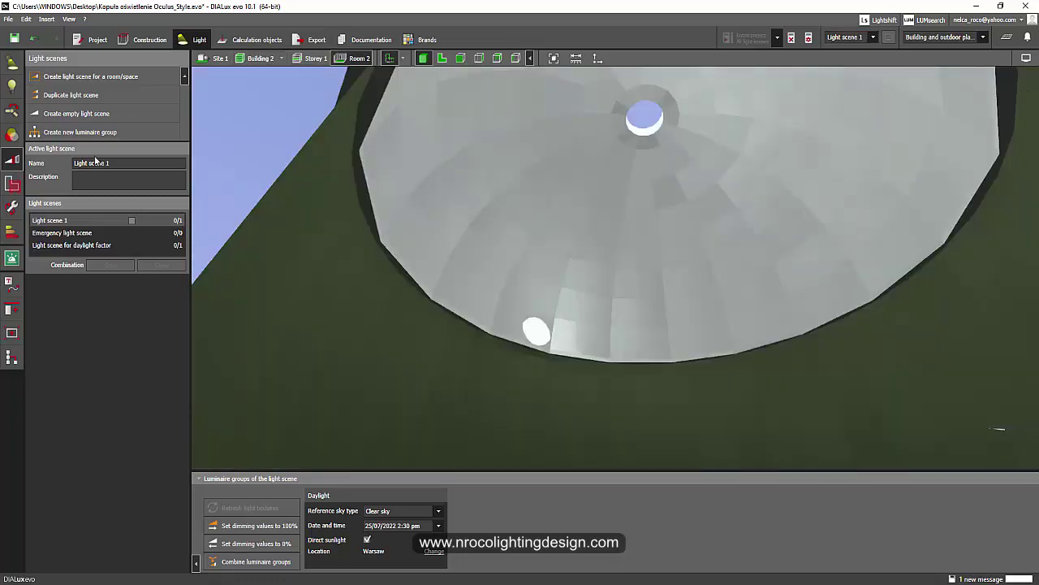
Copy the wall material 6003 (Zielony Oliwkowy) onto the inside of Room 2's dome and recalculate the light scenes.
{"action": "left_click", "coordinate": [134, 39]}
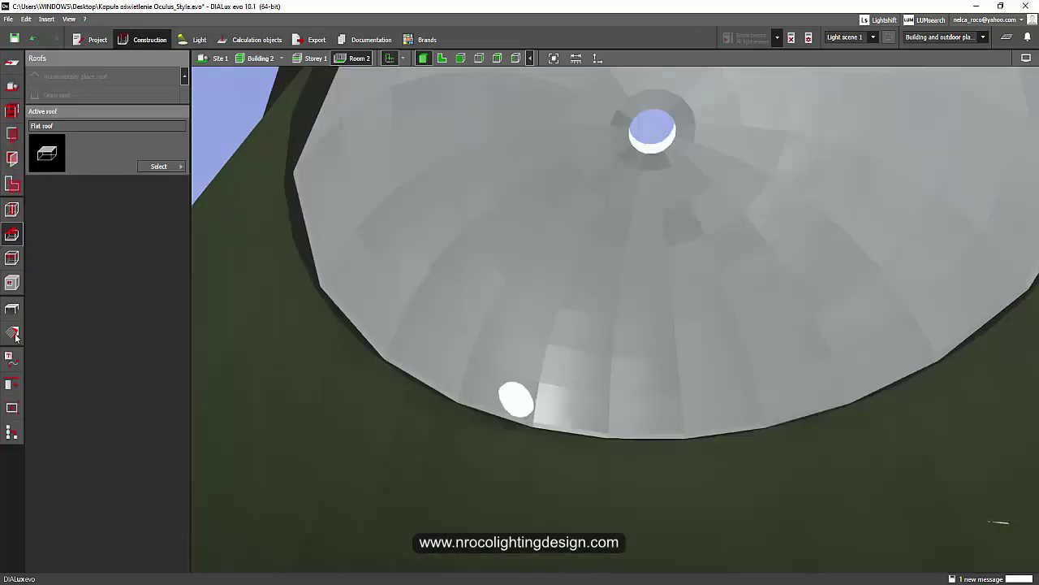
{"action": "left_click", "coordinate": [13, 333]}
{"action": "left_click_drag", "start_coordinate": [316, 315], "coordinate": [320, 366]}
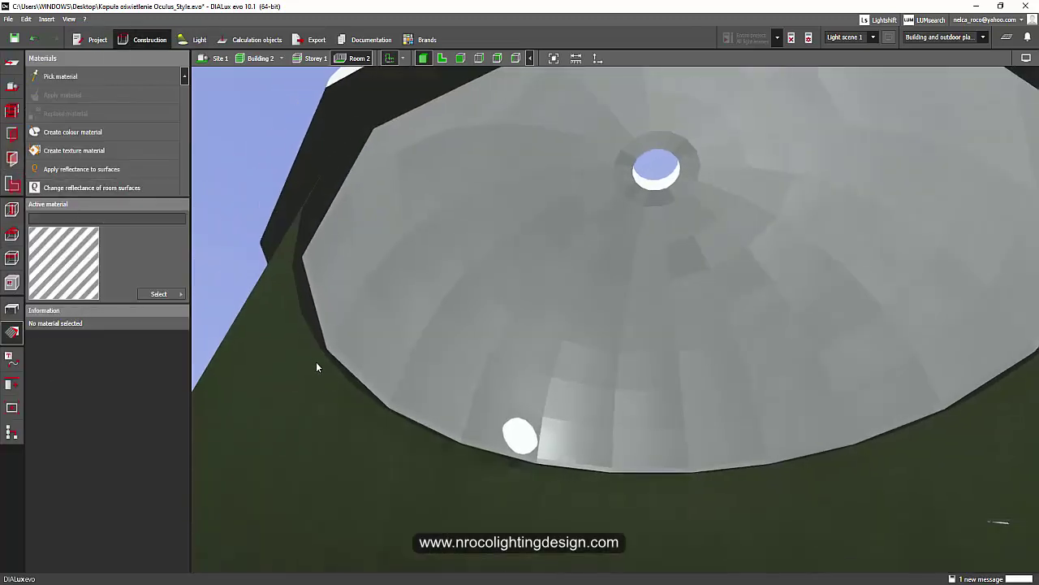
{"action": "left_click", "coordinate": [65, 76]}
{"action": "left_click", "coordinate": [316, 396]}
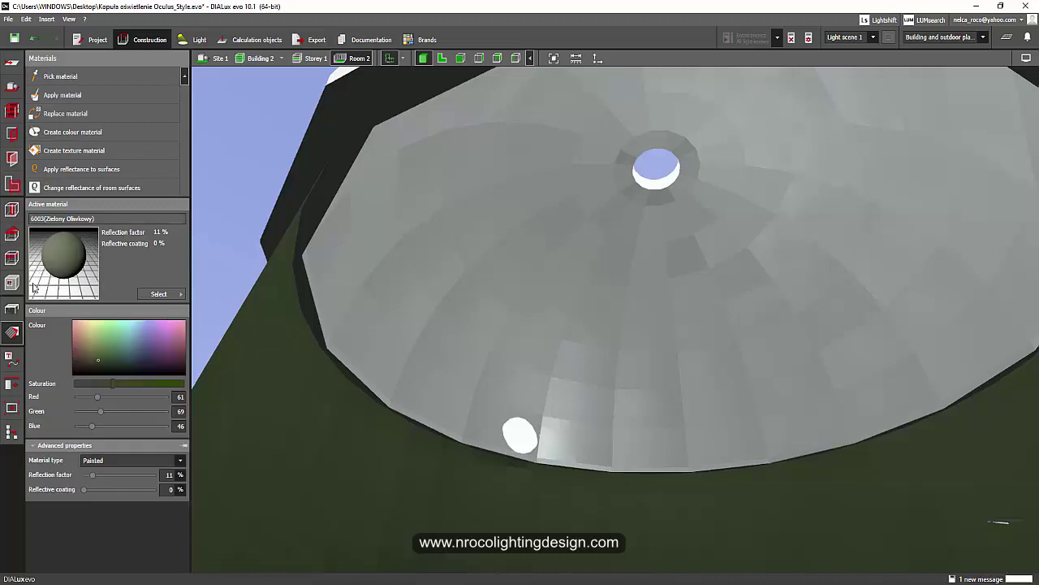
{"action": "left_click", "coordinate": [455, 274]}
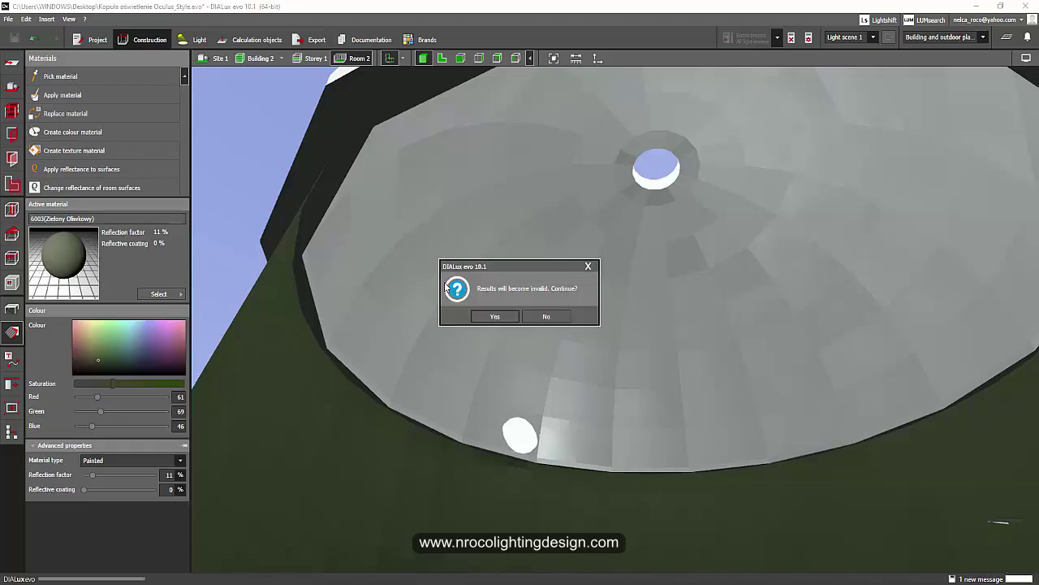
{"action": "left_click", "coordinate": [487, 316]}
{"action": "left_click_drag", "start_coordinate": [323, 288], "coordinate": [319, 246]}
{"action": "left_click", "coordinate": [740, 39]}
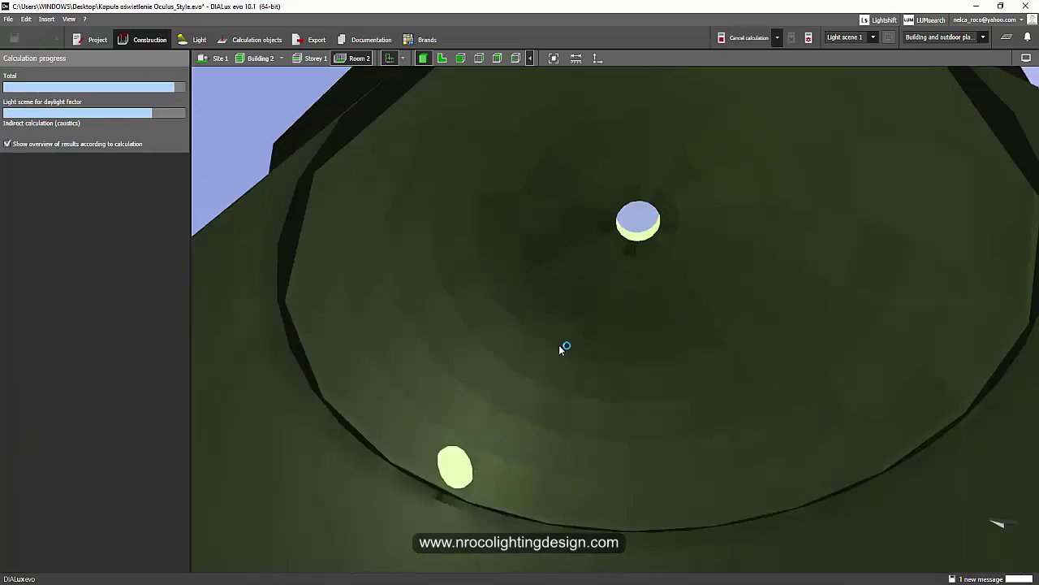
Open Room 1 of Building 1 and examine the sunlight spot and coffers of the original dome.
{"action": "left_click", "coordinate": [281, 58]}
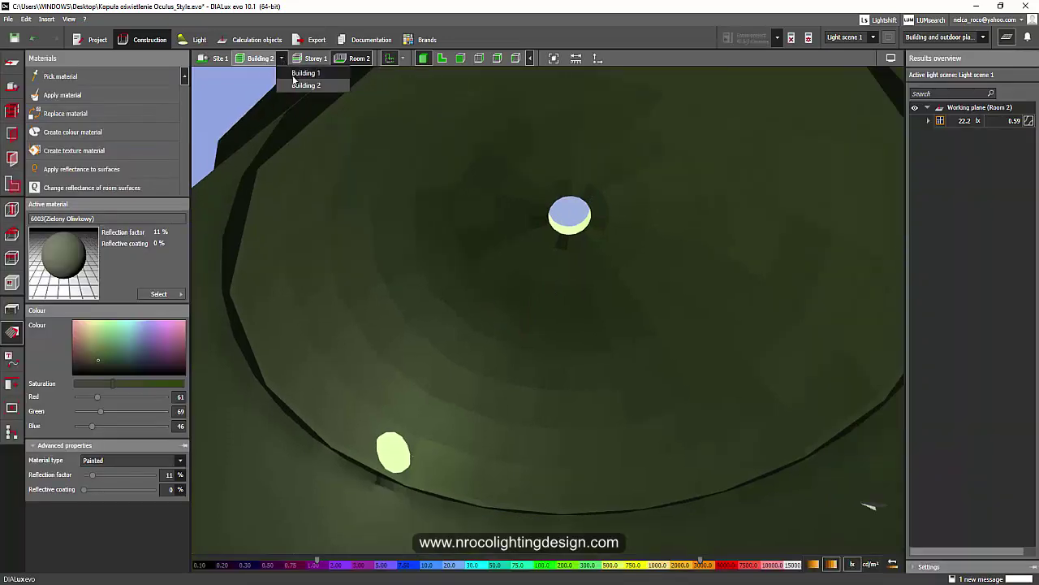
{"action": "left_click", "coordinate": [307, 72]}
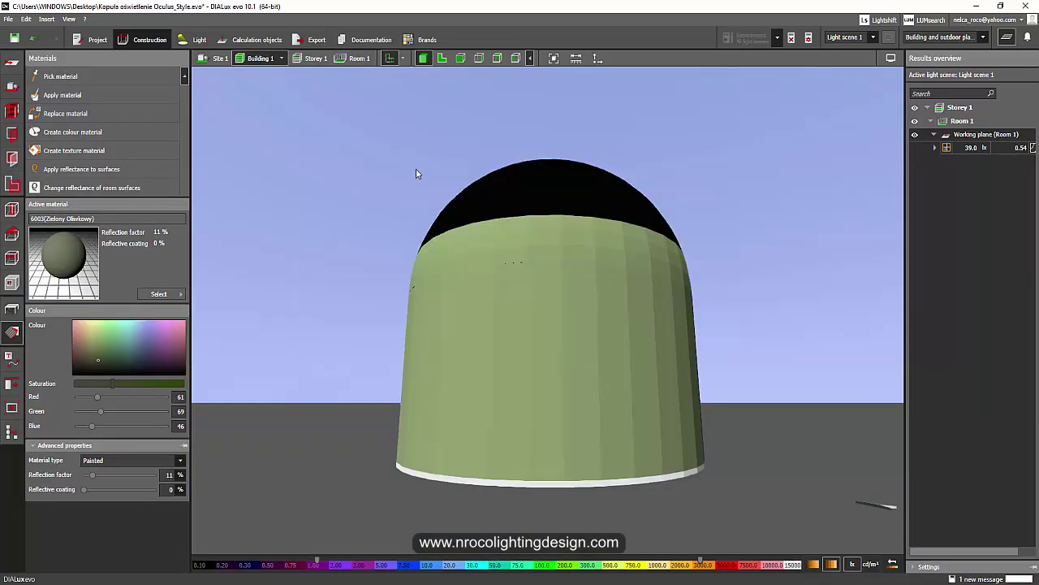
{"action": "left_click", "coordinate": [359, 59]}
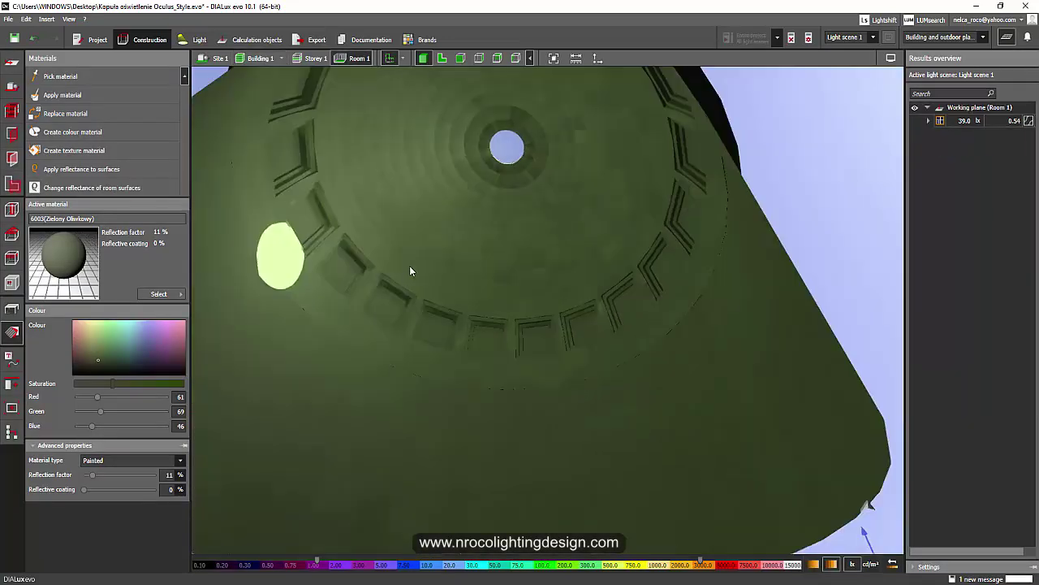
{"action": "middle_click_drag", "start_coordinate": [409, 266], "coordinate": [334, 83]}
Open Room 2 of Building 2 and inspect the light distribution inside the recoloured dome.
{"action": "left_click", "coordinate": [270, 59]}
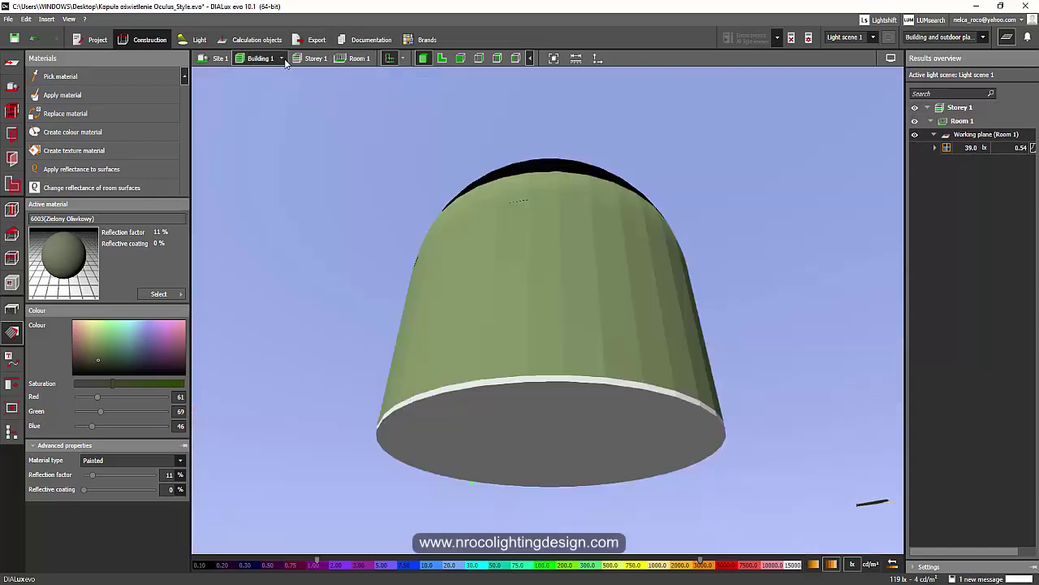
{"action": "left_click", "coordinate": [280, 58]}
{"action": "left_click", "coordinate": [304, 87]}
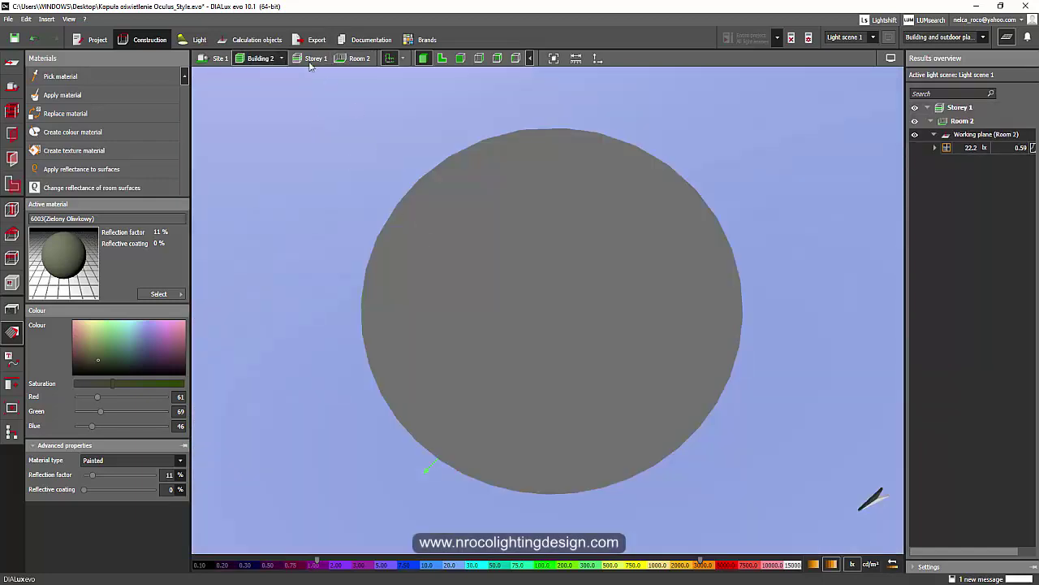
{"action": "left_click", "coordinate": [358, 59]}
{"action": "middle_click_drag", "start_coordinate": [466, 296], "coordinate": [486, 534]}
{"action": "scroll", "coordinate": [497, 232], "scroll_direction": "up", "scroll_amount": 3}
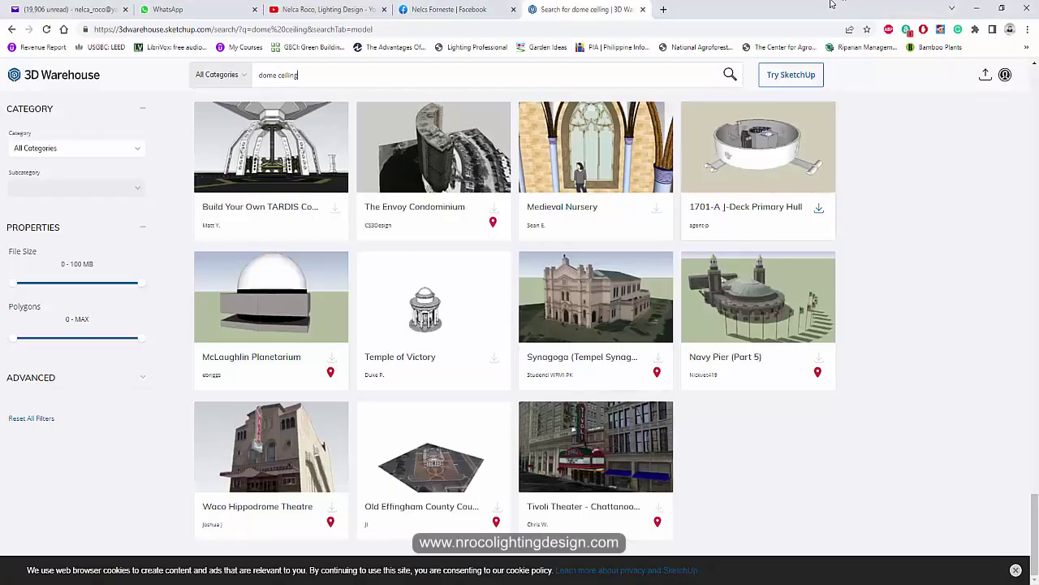
Switch to the YouTube channel page in the browser and read the highlighted comment about building a dome with boolean subtraction.
{"action": "left_click", "coordinate": [288, 10]}
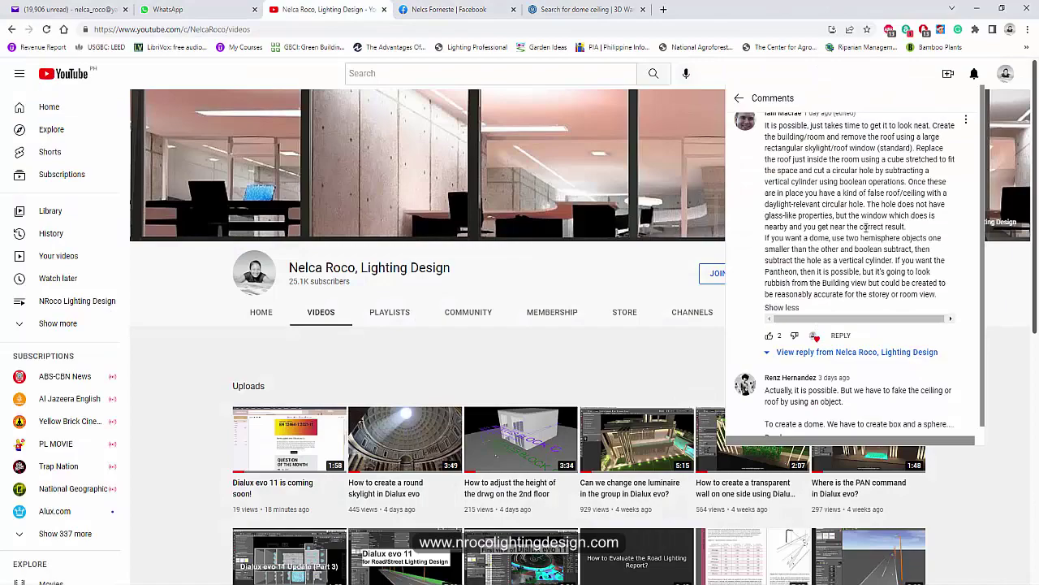
{"action": "scroll", "coordinate": [866, 226], "scroll_direction": "up", "scroll_amount": 2}
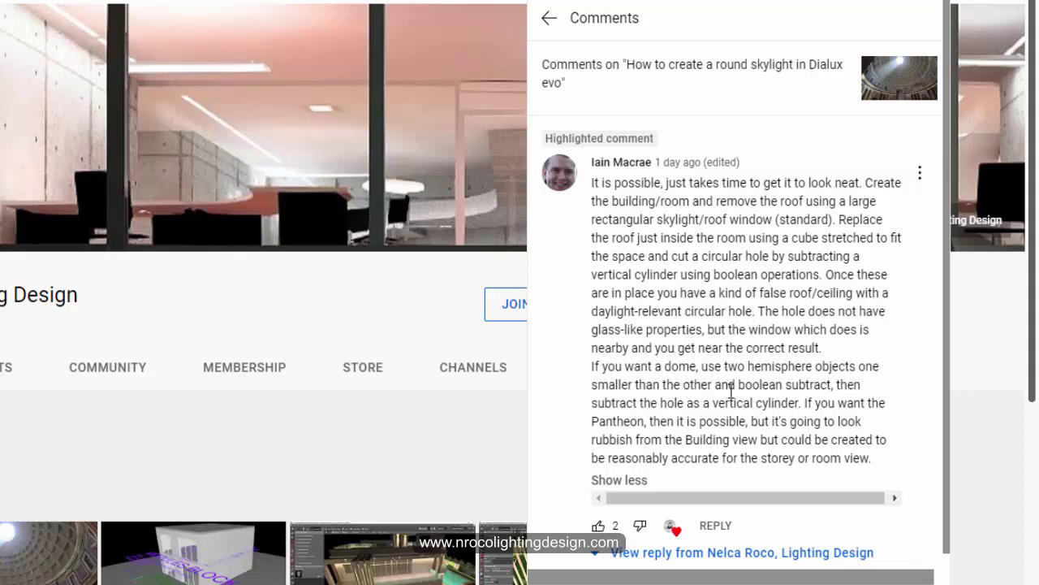
{"action": "scroll", "coordinate": [706, 406], "scroll_direction": "down", "scroll_amount": 2}
{"action": "scroll", "coordinate": [673, 323], "scroll_direction": "down", "scroll_amount": 1}
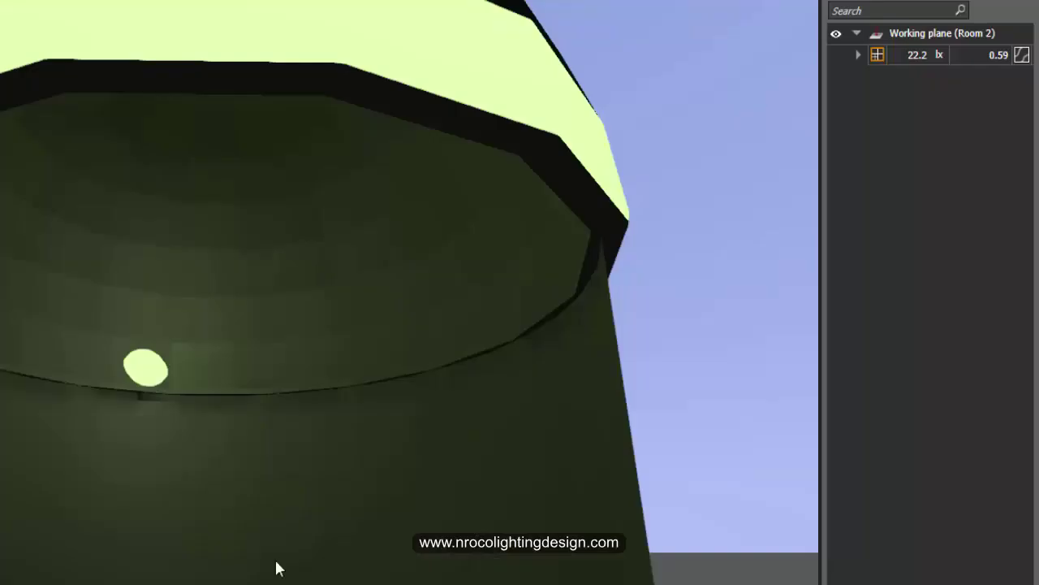
Return to DIALux evo, dismiss the save reminder and view Room 1's coffered dome from below.
{"action": "left_click_drag", "start_coordinate": [273, 564], "coordinate": [207, 538]}
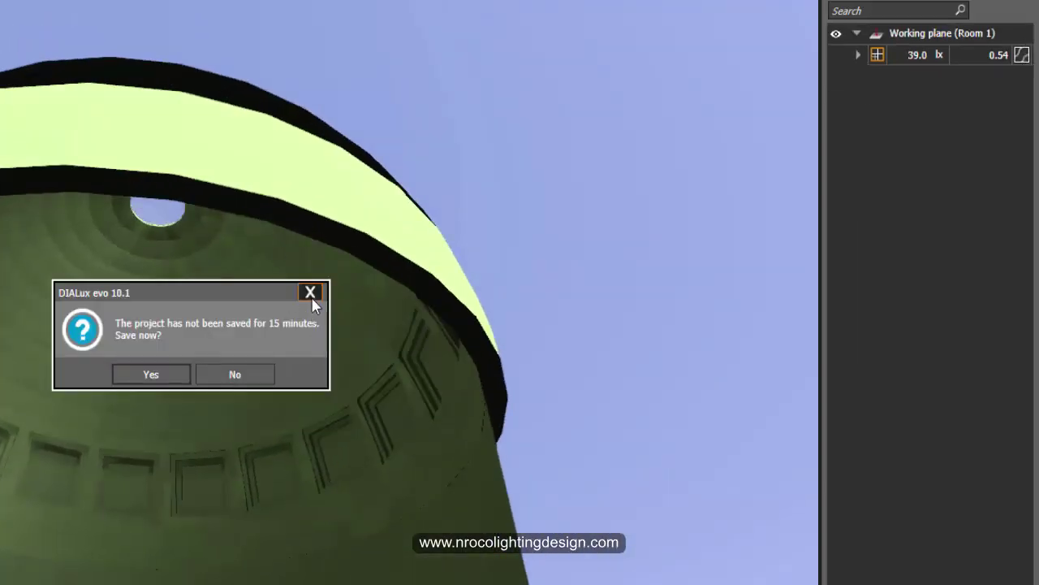
{"action": "left_click", "coordinate": [310, 293]}
{"action": "left_click_drag", "start_coordinate": [195, 283], "coordinate": [255, 192]}
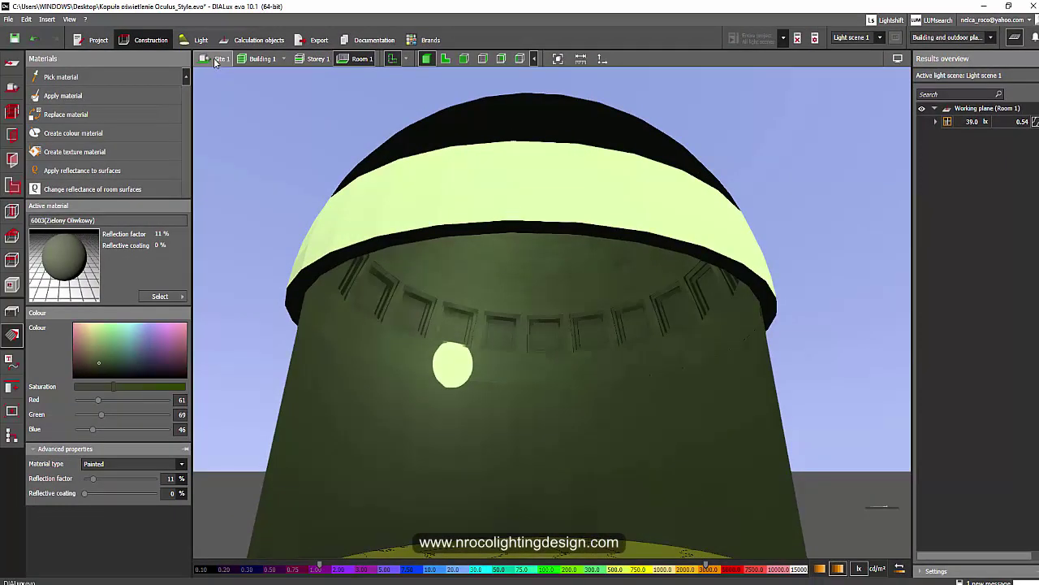
Show the whole of Site 1 and view it from farther away.
{"action": "left_click", "coordinate": [214, 60]}
{"action": "left_click_drag", "start_coordinate": [423, 204], "coordinate": [526, 285]}
{"action": "scroll", "coordinate": [376, 220], "scroll_direction": "down", "scroll_amount": 3}
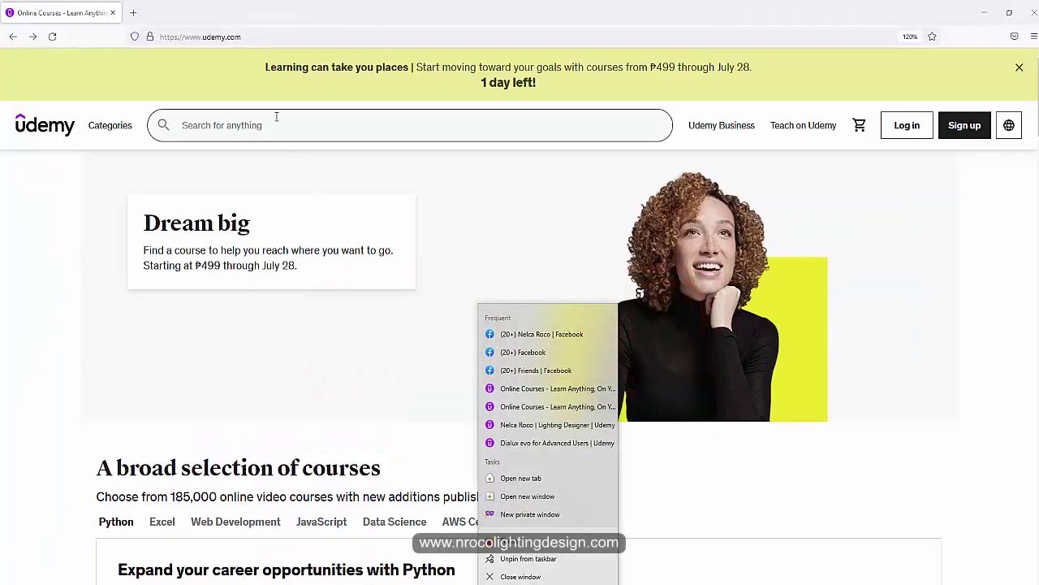
Switch to Udemy in the browser, search for the instructor's name and look through the listed courses.
{"action": "left_click", "coordinate": [281, 127]}
{"action": "type", "text": "nelca roco"}
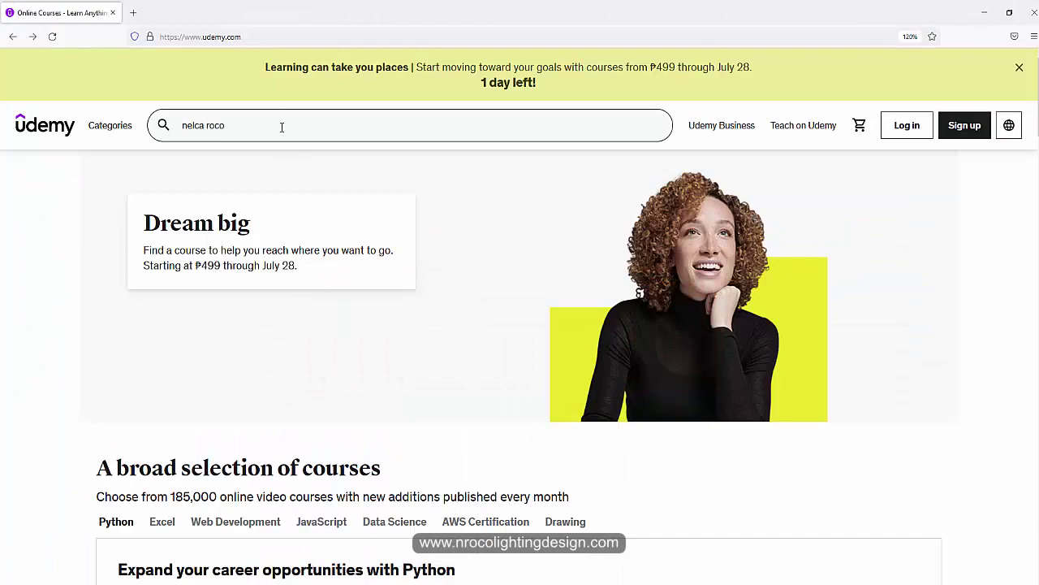
{"action": "key", "text": "Return"}
{"action": "scroll", "coordinate": [568, 317], "scroll_direction": "down", "scroll_amount": 5}
{"action": "scroll", "coordinate": [609, 353], "scroll_direction": "up", "scroll_amount": 3}
{"action": "scroll", "coordinate": [615, 361], "scroll_direction": "up", "scroll_amount": 3}
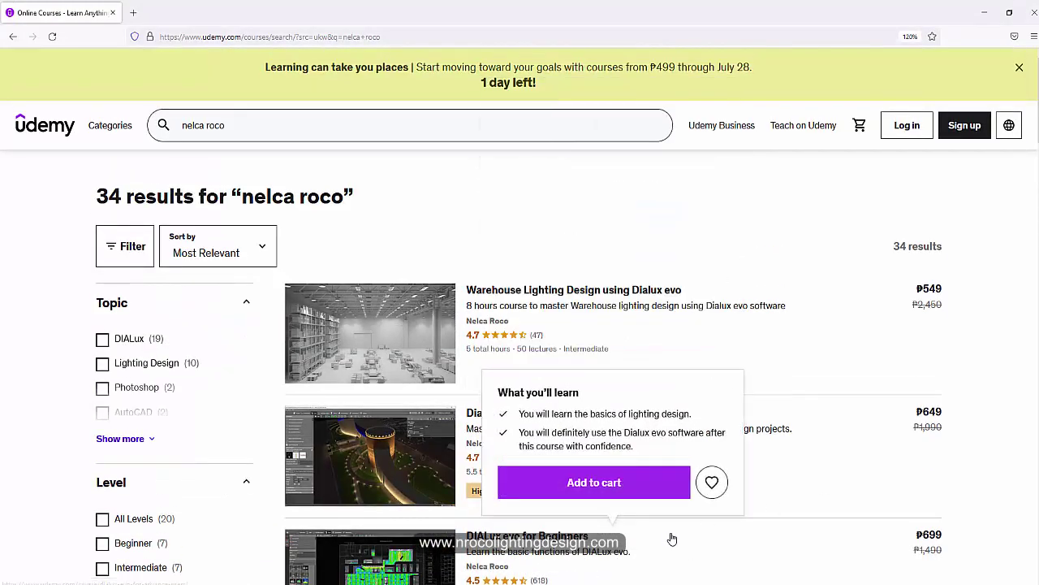